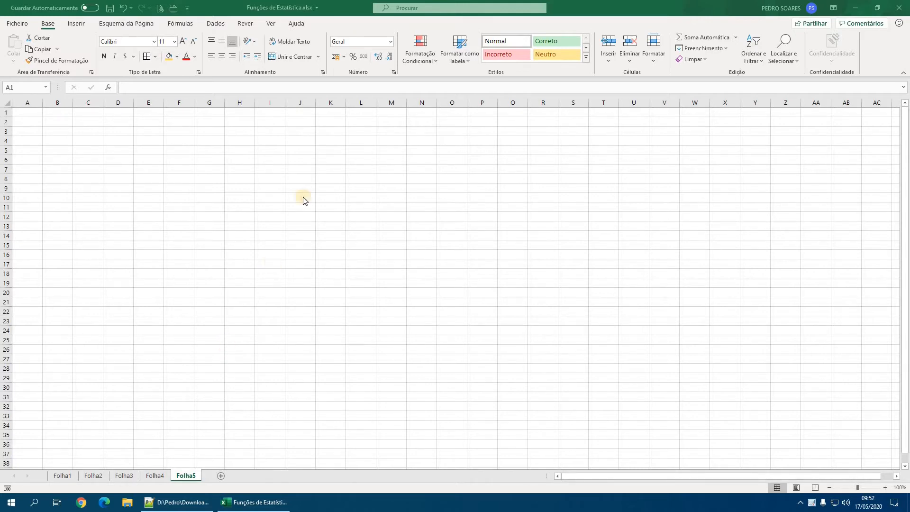
# - Examine the Estatística and Compatibilidade function lists, and review the outline of statistical functions in Notepad++ before returning to Excel
pyautogui.click(180, 26)
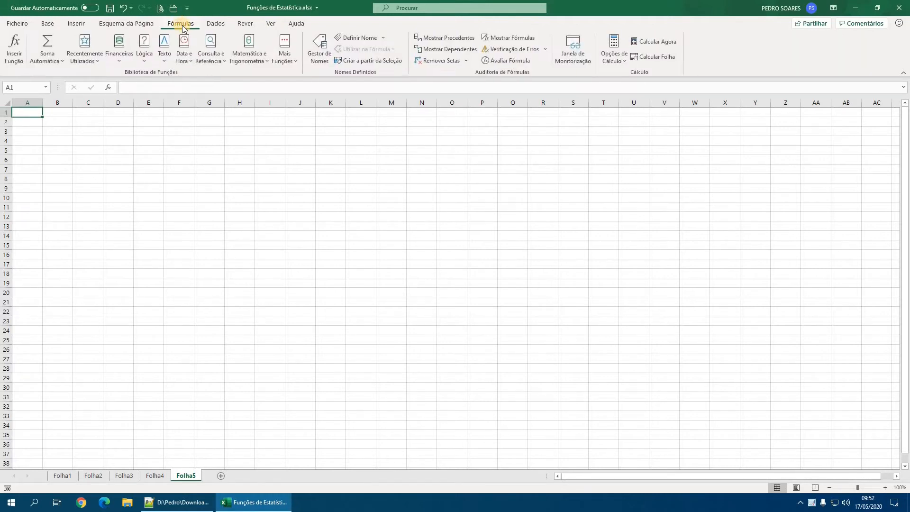
pyautogui.click(285, 56)
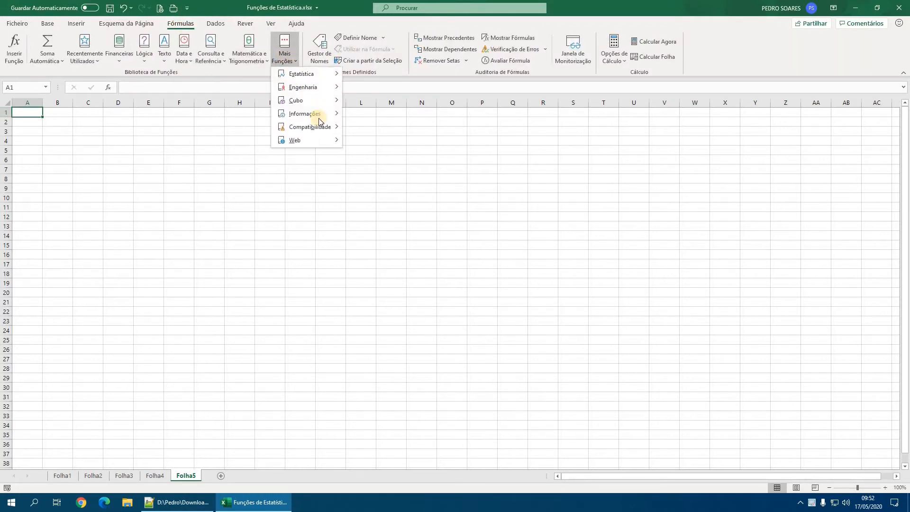
pyautogui.moveTo(312, 128)
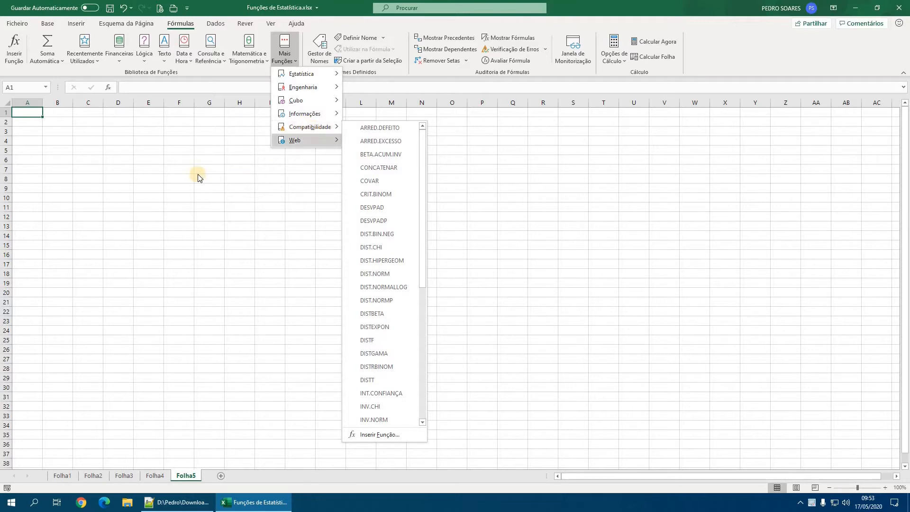
pyautogui.moveTo(290, 77)
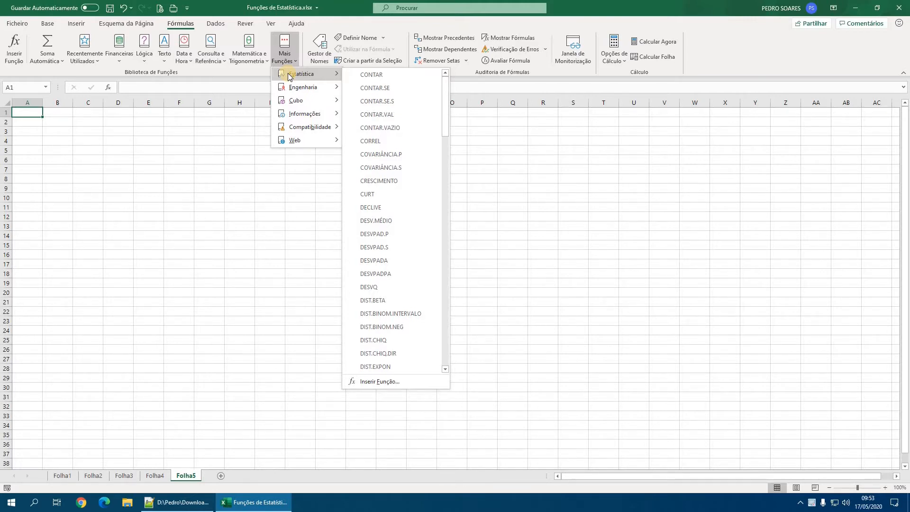
pyautogui.scroll(-10, 381, 234)
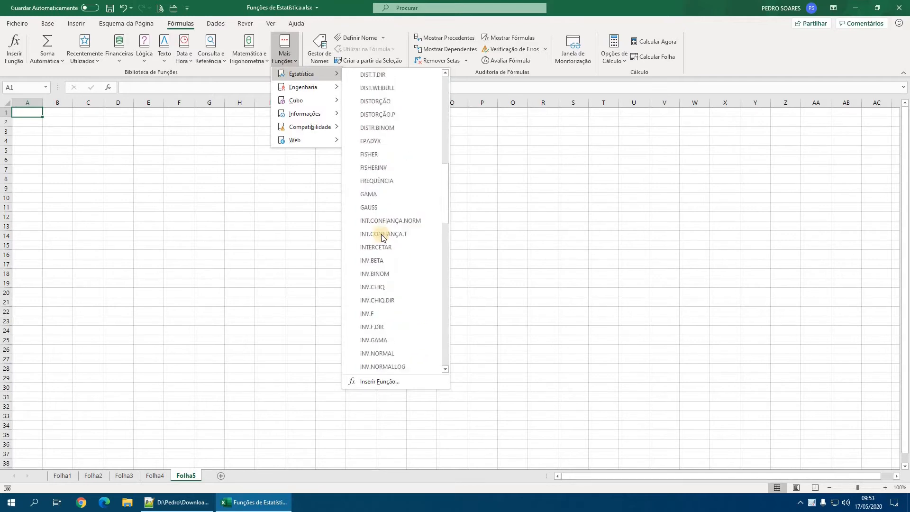
pyautogui.scroll(-11, 389, 234)
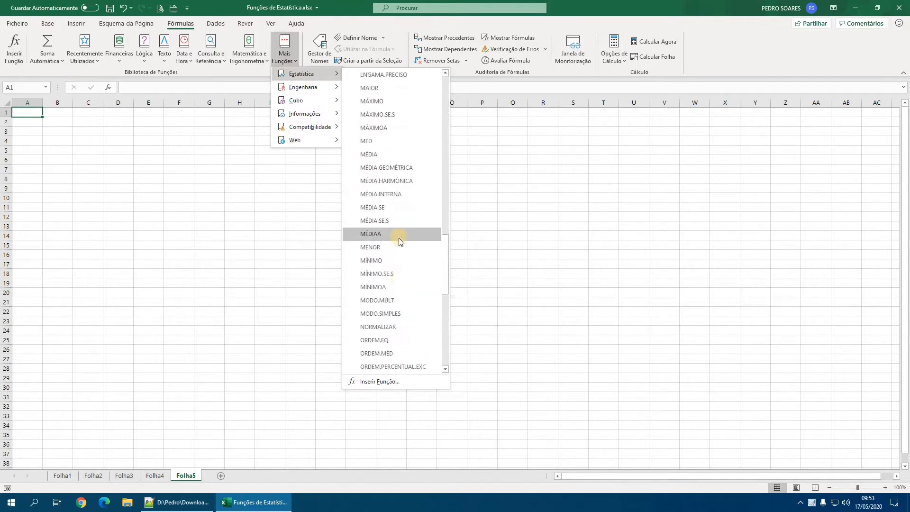
pyautogui.scroll(-2, 399, 238)
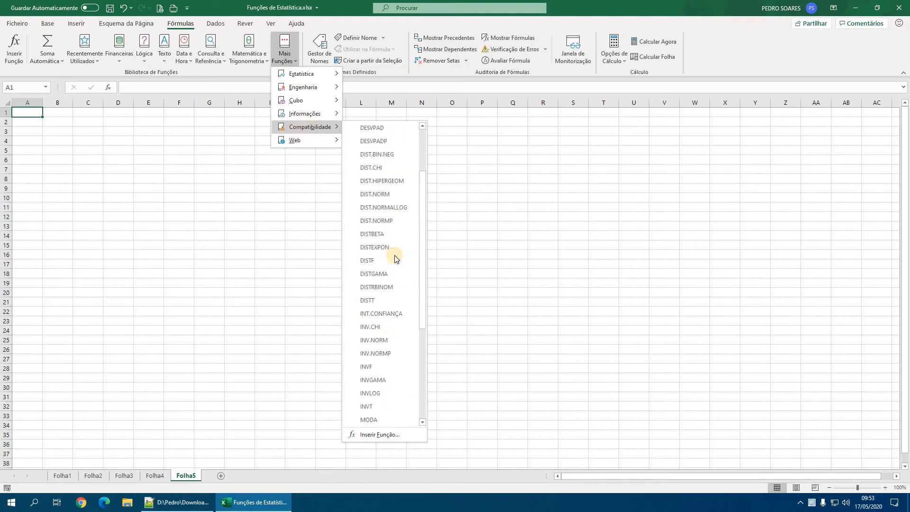
pyautogui.scroll(-3, 394, 256)
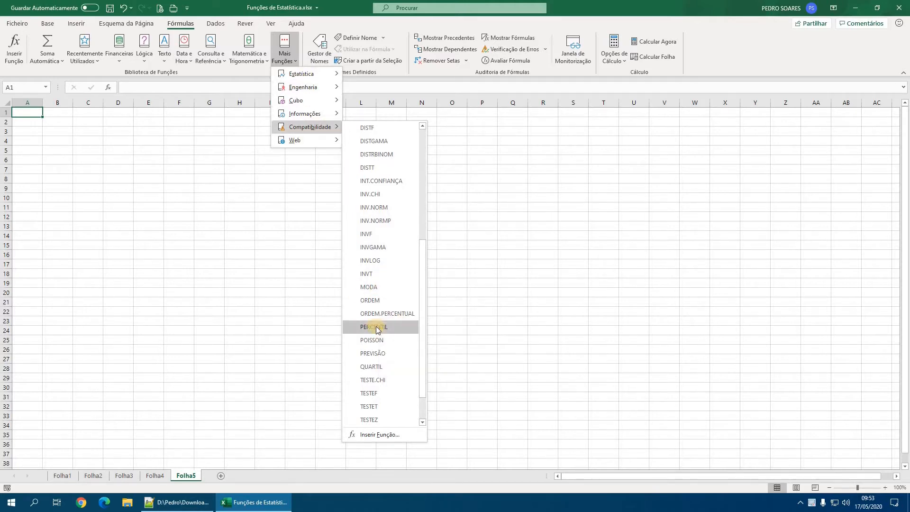
pyautogui.moveTo(379, 291)
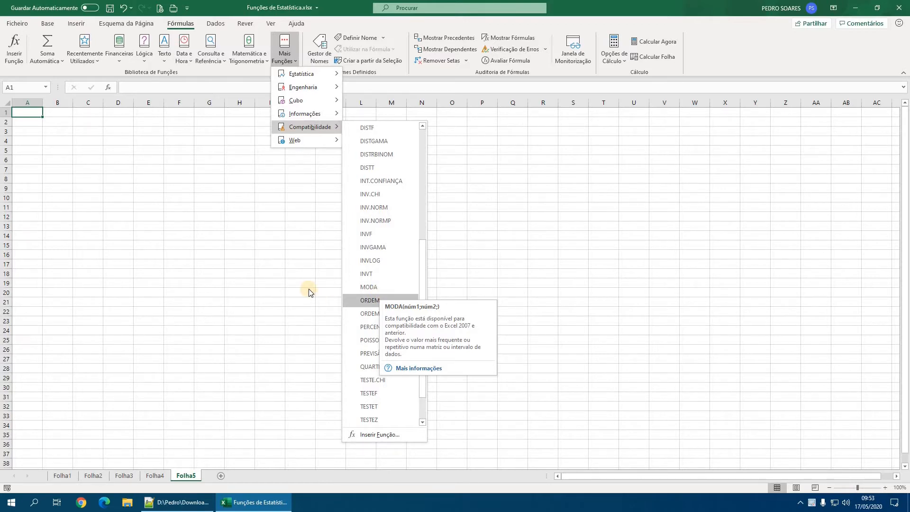
pyautogui.click(178, 502)
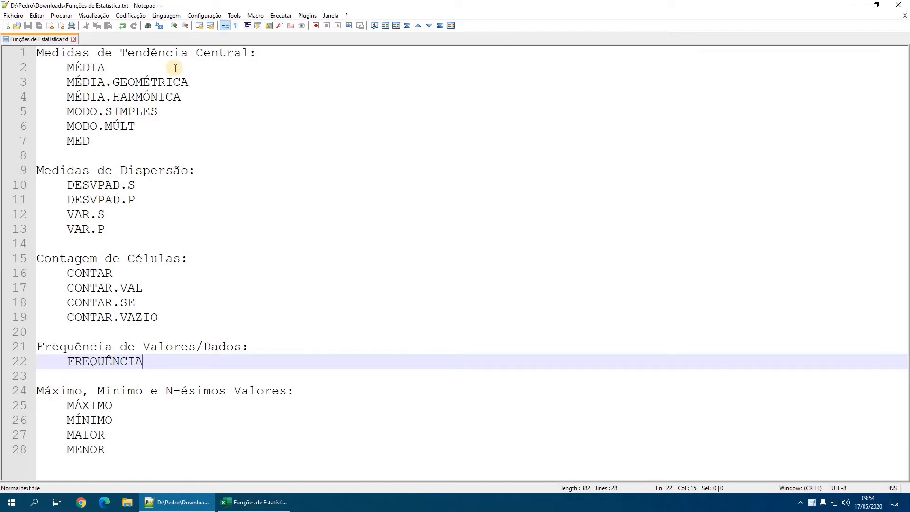
pyautogui.click(278, 505)
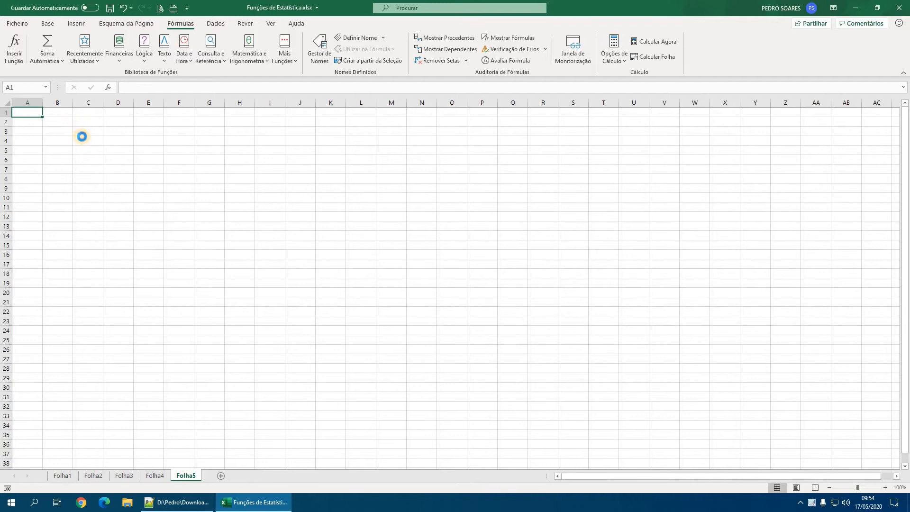
pyautogui.scroll(10, 187, 222)
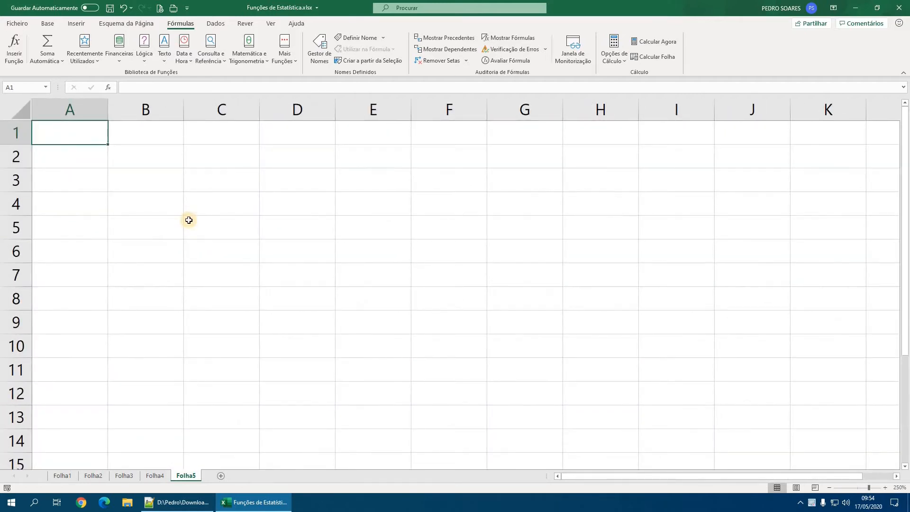
pyautogui.write('=méd')
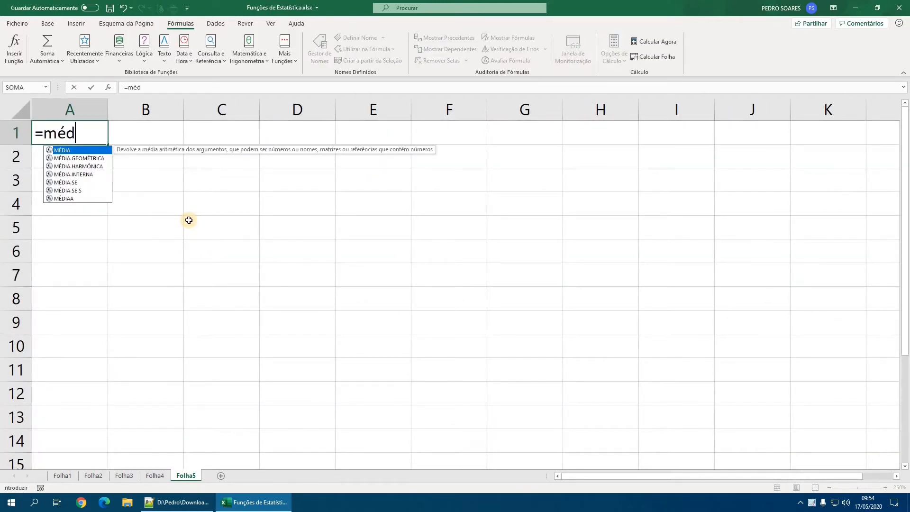
pyautogui.press('Tab')
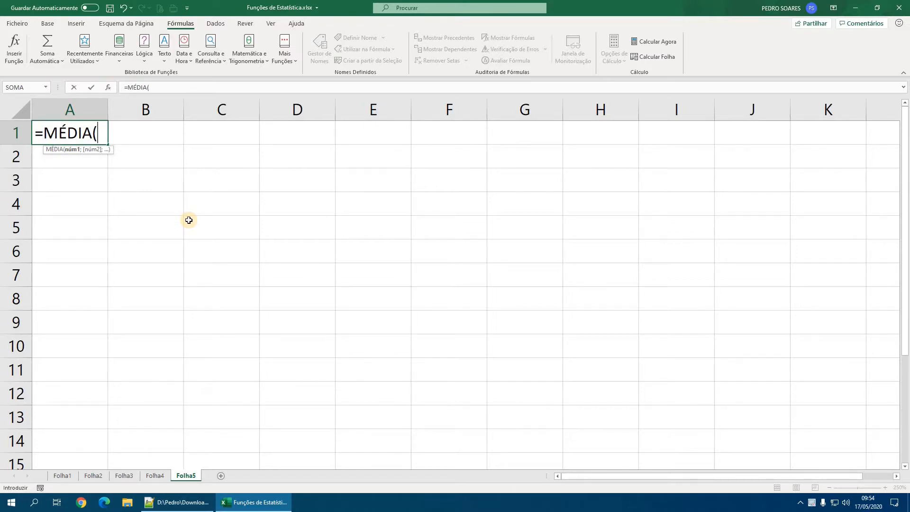
pyautogui.press('Escape')
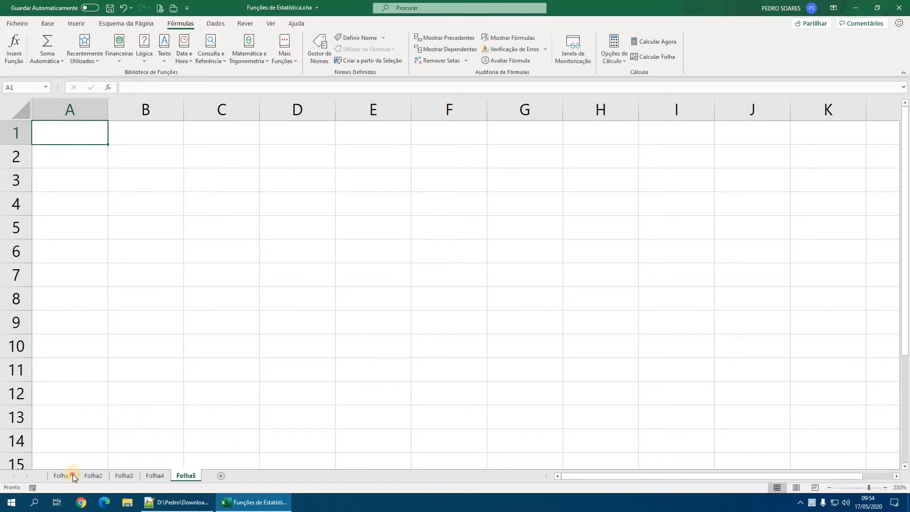
# - Open the Folha1 worksheet
pyautogui.click(63, 476)
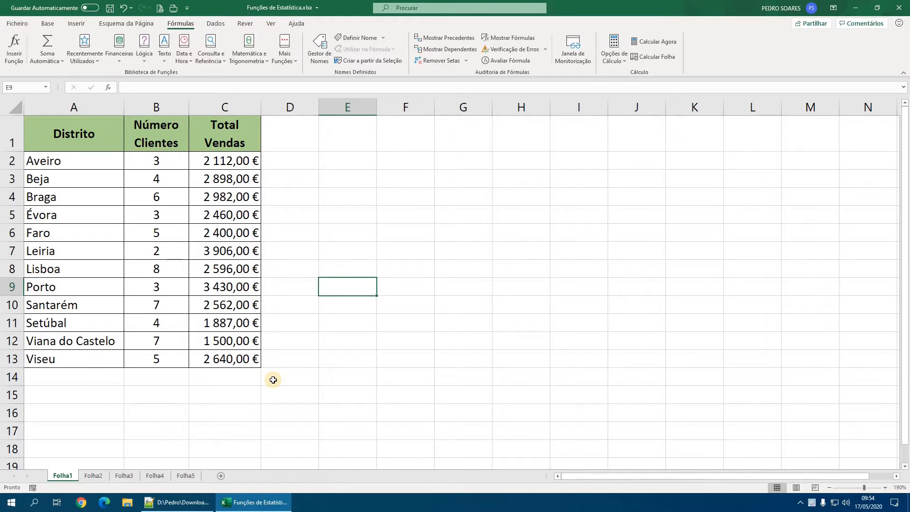
pyautogui.click(239, 380)
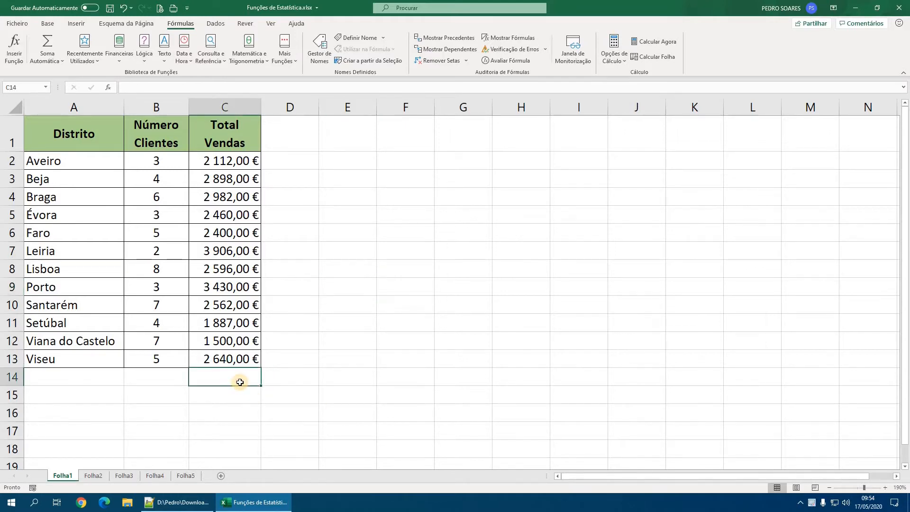
pyautogui.press('Left')
pyautogui.write('=')
pyautogui.press('BackSpace')
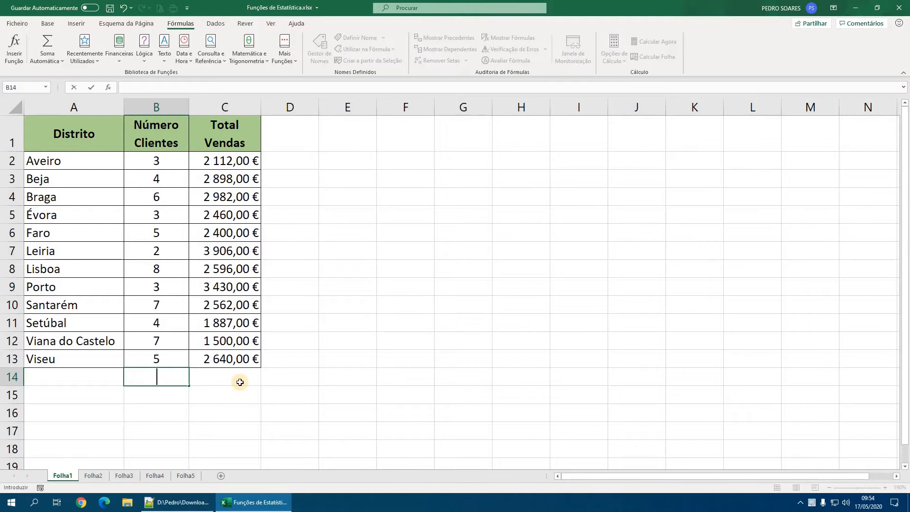
pyautogui.press('Escape')
# - Calculate the arithmetic mean of the Total Vendas values C2:C13 in cell C14 with the MÉDIA function
pyautogui.click(241, 382)
pyautogui.write('=médi')
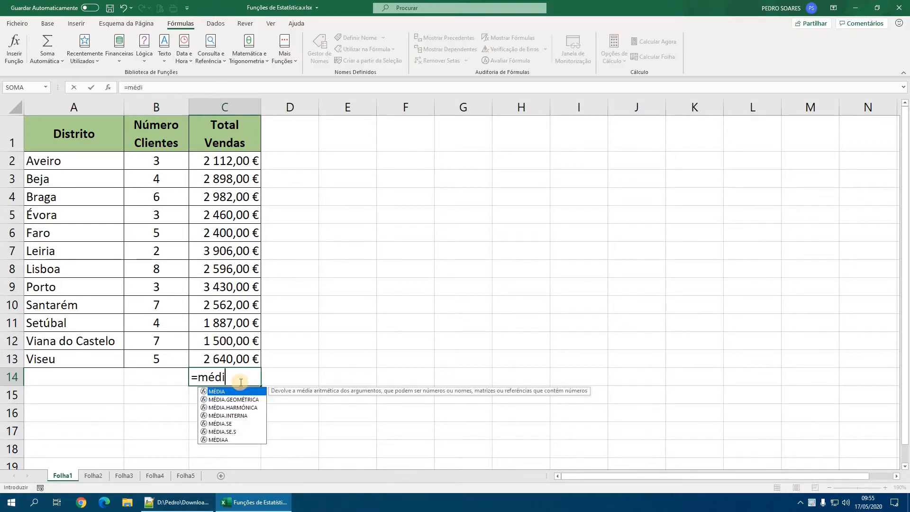
pyautogui.press('Tab')
pyautogui.moveTo(238, 161); pyautogui.dragTo(237, 359)
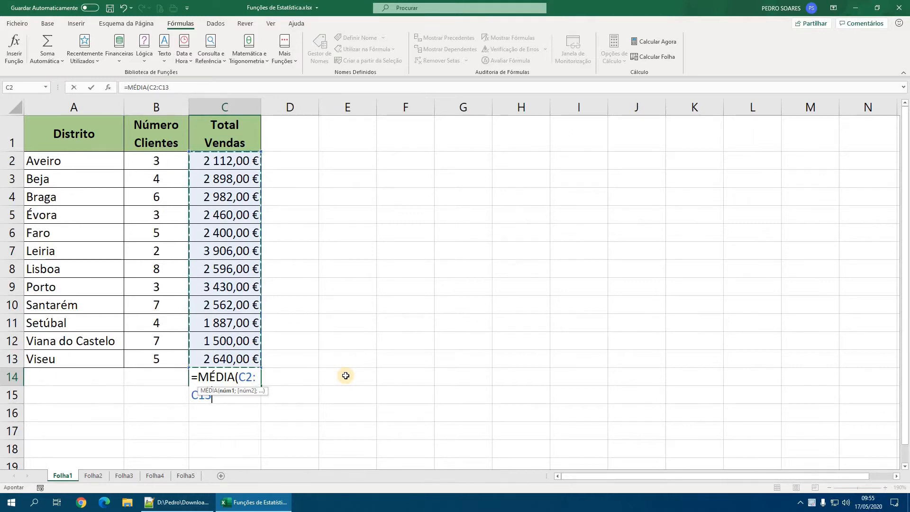
pyautogui.press('Return')
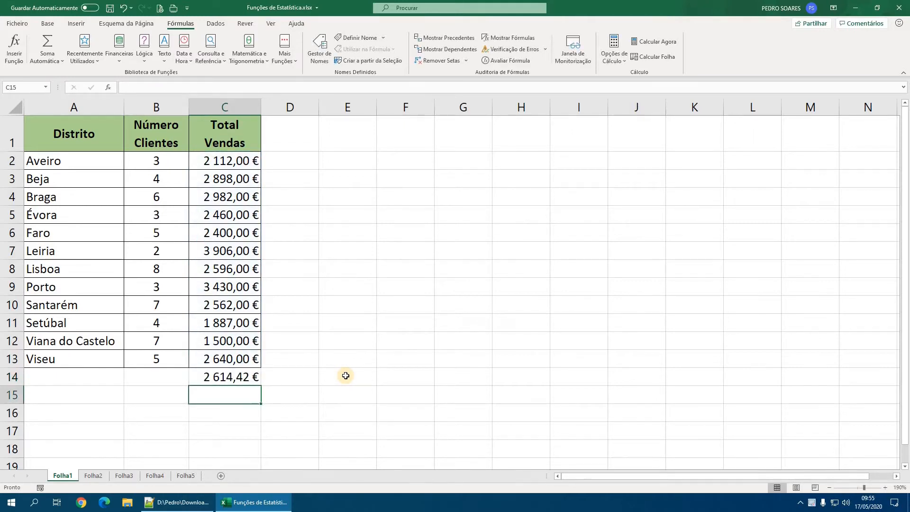
# - Label the average by entering "Média:" in cell B14
pyautogui.click(180, 378)
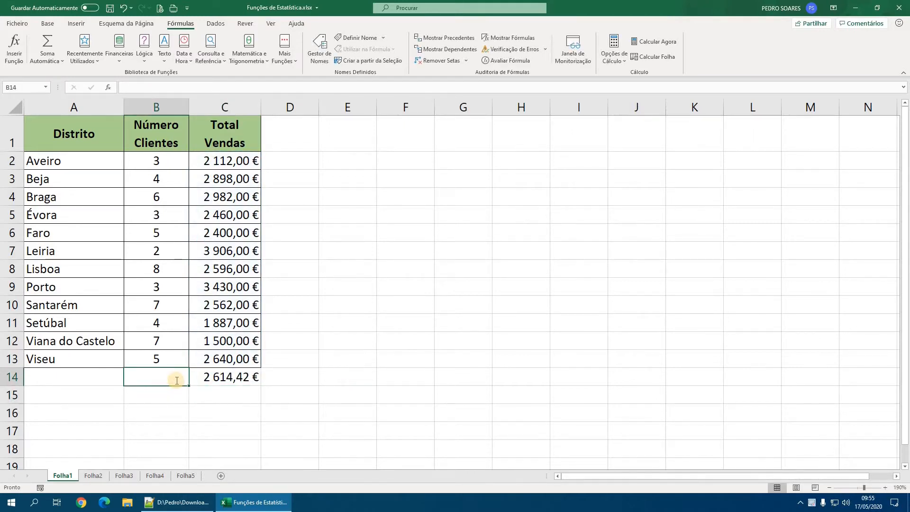
pyautogui.write('Média')
pyautogui.press('Return')
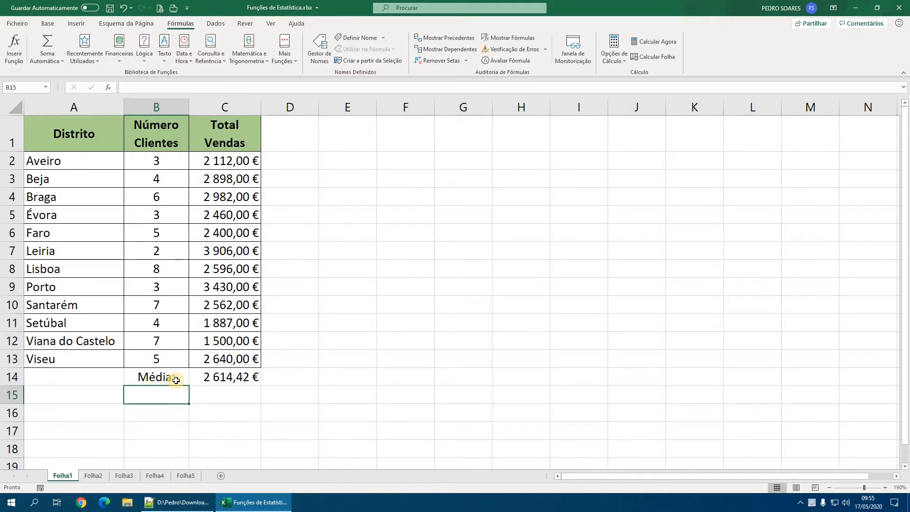
# - Check the function list in Notepad++, and in Excel calculate the geometric mean of C2:C13 in cell C15 with MÉDIA.GEOMÉTRICA
pyautogui.click(177, 502)
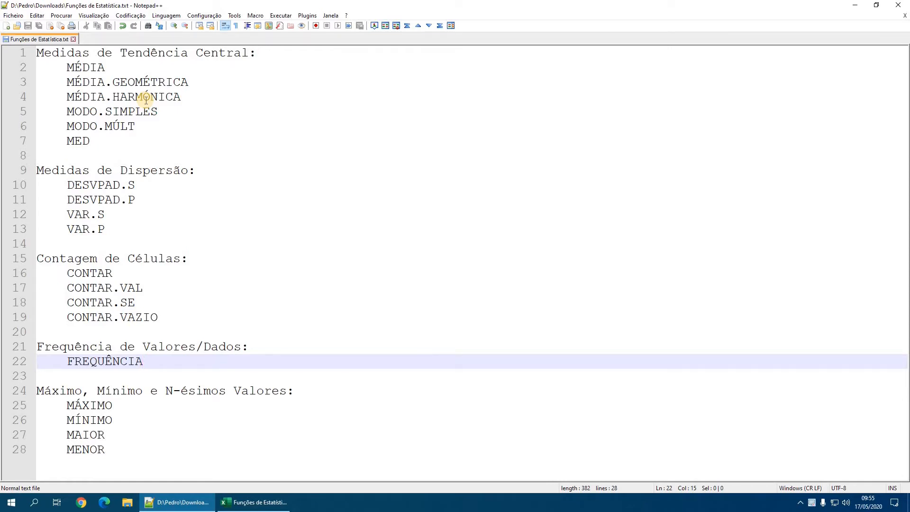
pyautogui.click(244, 500)
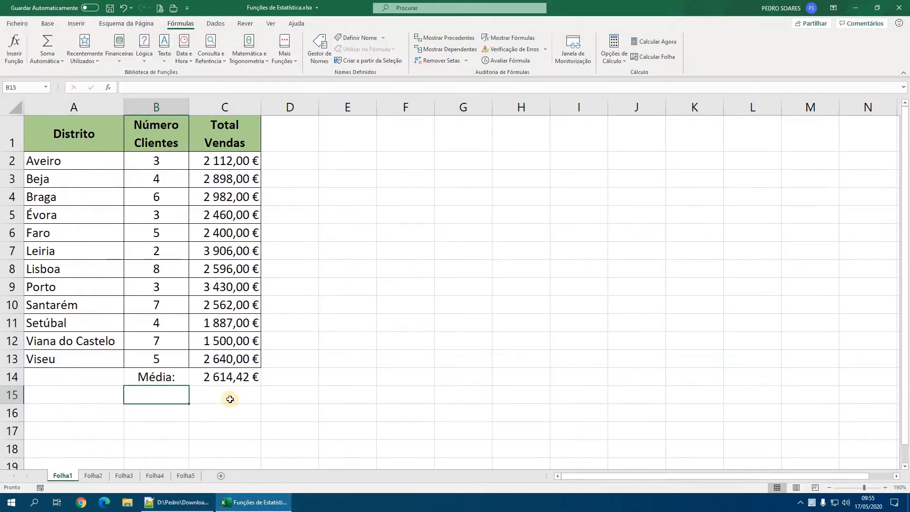
pyautogui.press('Right')
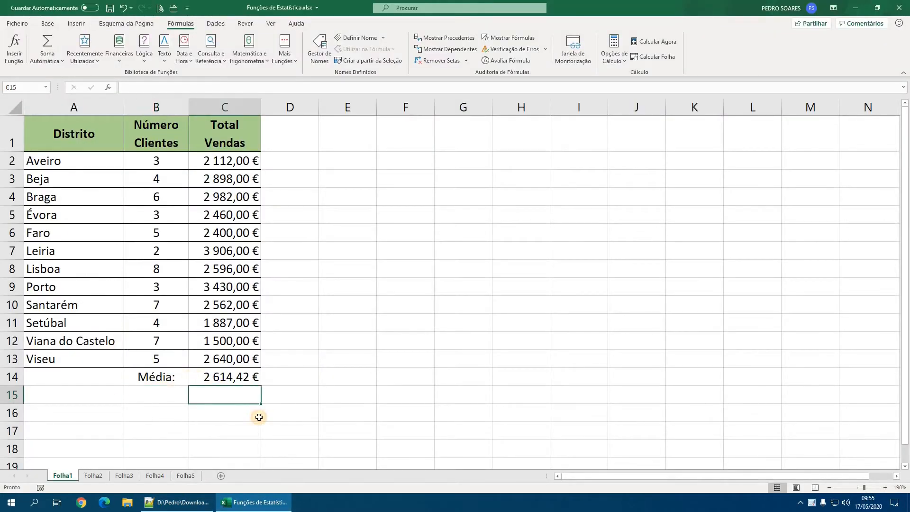
pyautogui.write('=mé')
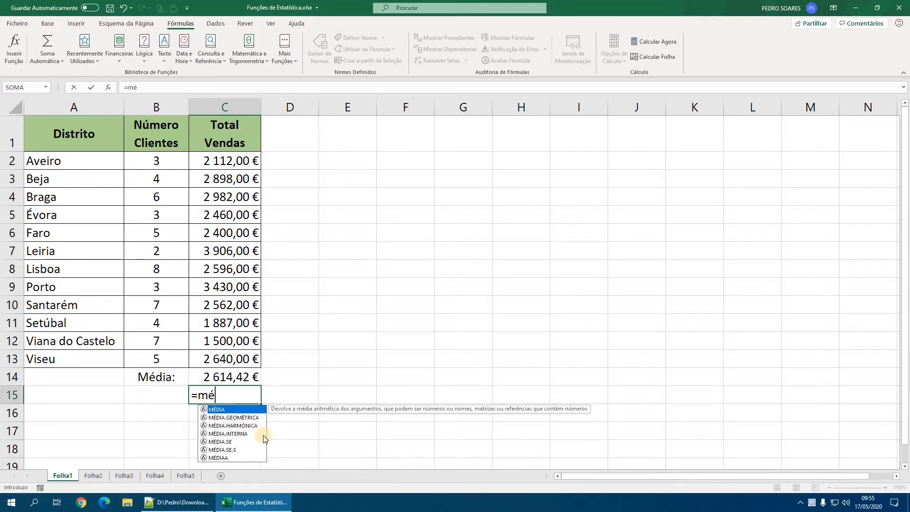
pyautogui.press('Down')
pyautogui.press('Tab')
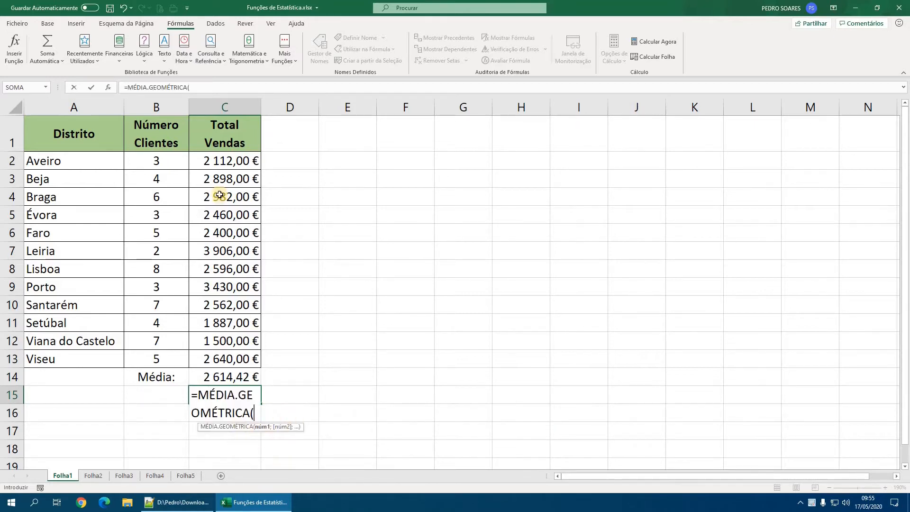
pyautogui.moveTo(219, 162); pyautogui.dragTo(239, 359)
pyautogui.press('Return')
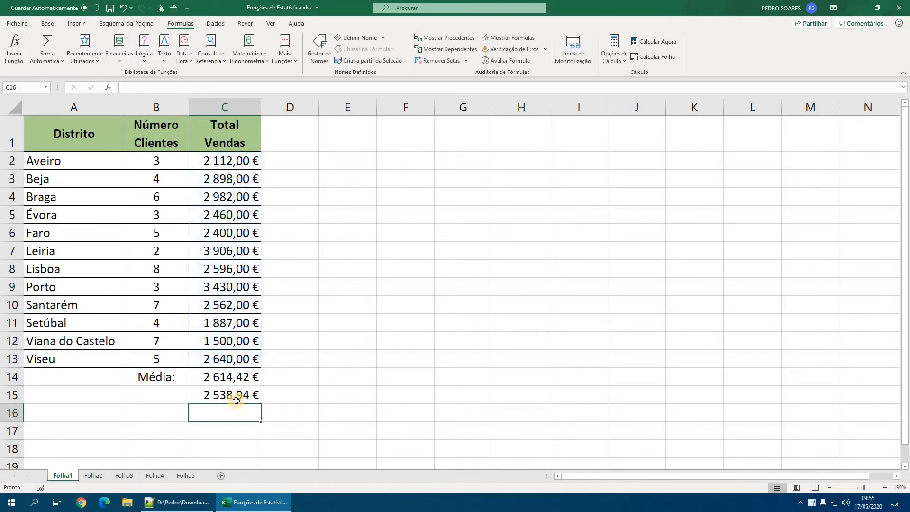
# - Enter the label "Média Geométrica:" in cell B15 and resize column B and row 15 to fit it on one line
pyautogui.click(171, 396)
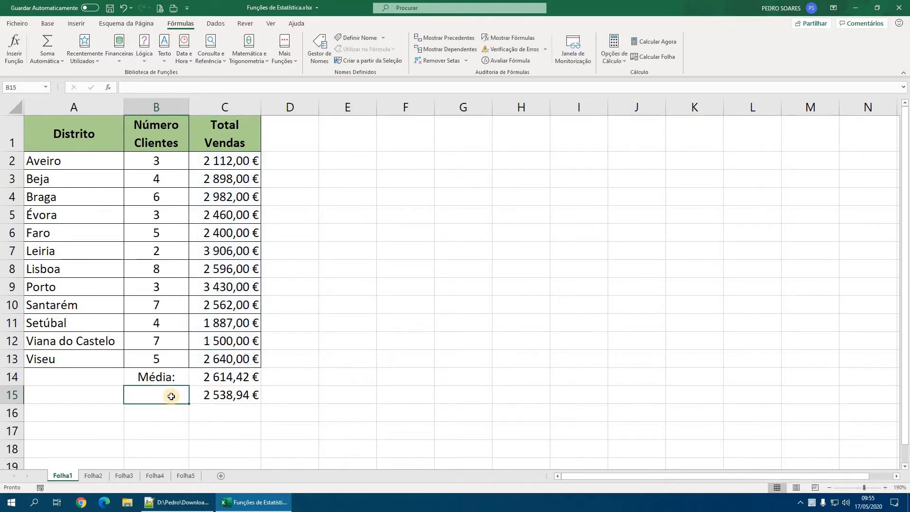
pyautogui.write('Média Geomátri')
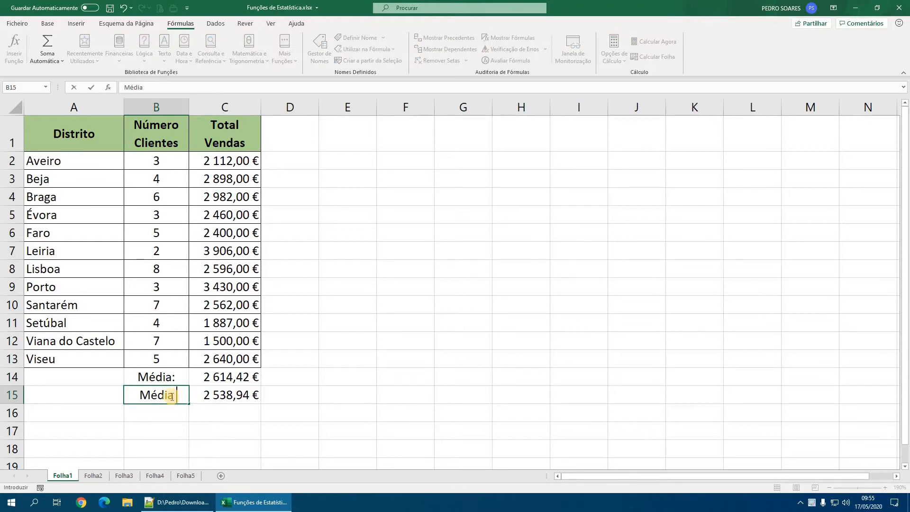
pyautogui.press('BackSpace')
pyautogui.press('BackSpace')
pyautogui.press('BackSpace')
pyautogui.press('BackSpace')
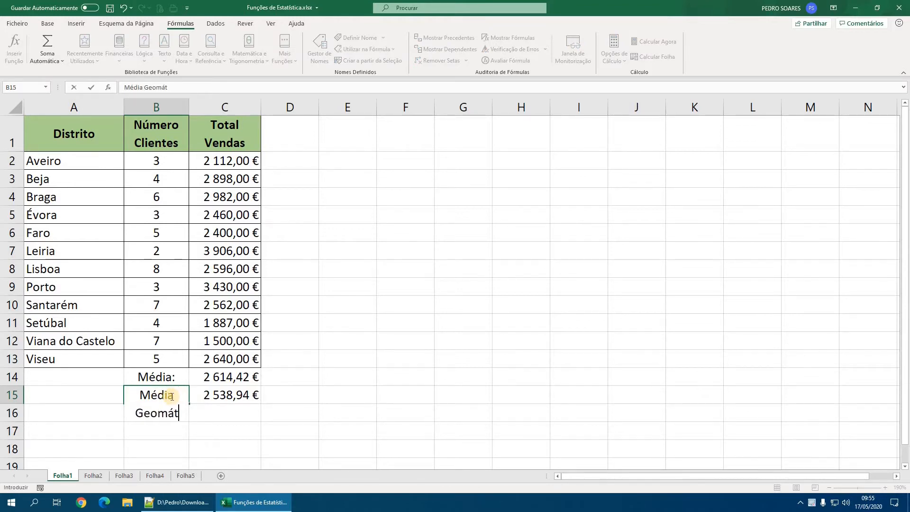
pyautogui.write('étrica:')
pyautogui.press('Return')
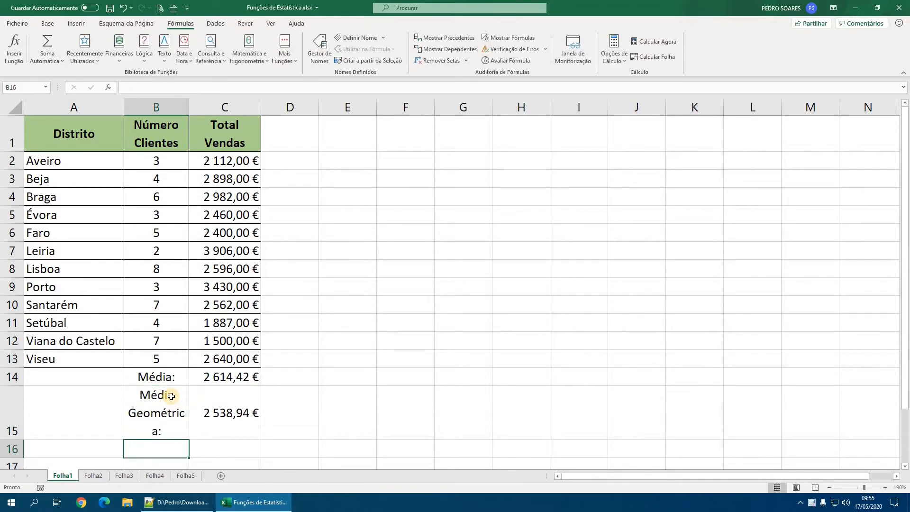
pyautogui.moveTo(218, 103); pyautogui.dragTo(242, 103)
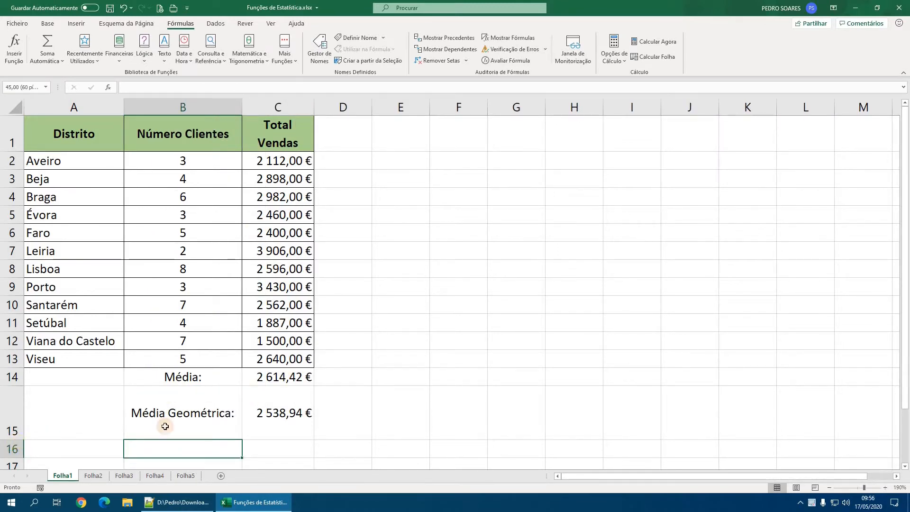
# - Calculate the harmonic mean of the Total Vendas values C2:C13 in cell C16 with MÉDIA.HARMÓNICA
pyautogui.click(275, 414)
pyautogui.write('=mé')
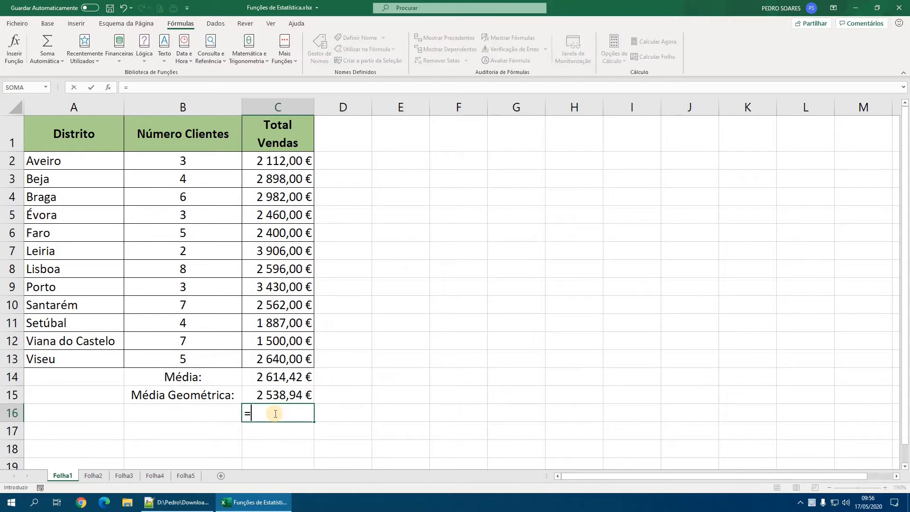
pyautogui.press('Down')
pyautogui.press('Down')
pyautogui.press('Tab')
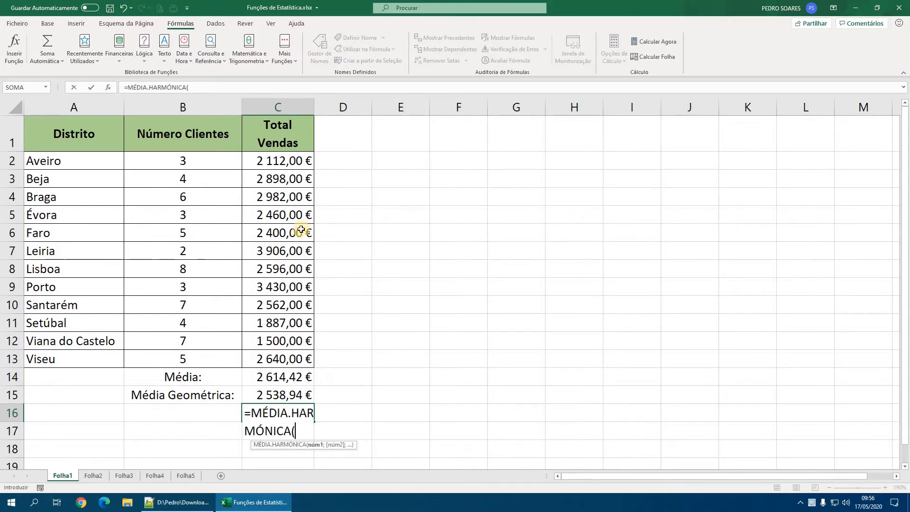
pyautogui.moveTo(276, 162); pyautogui.dragTo(292, 361)
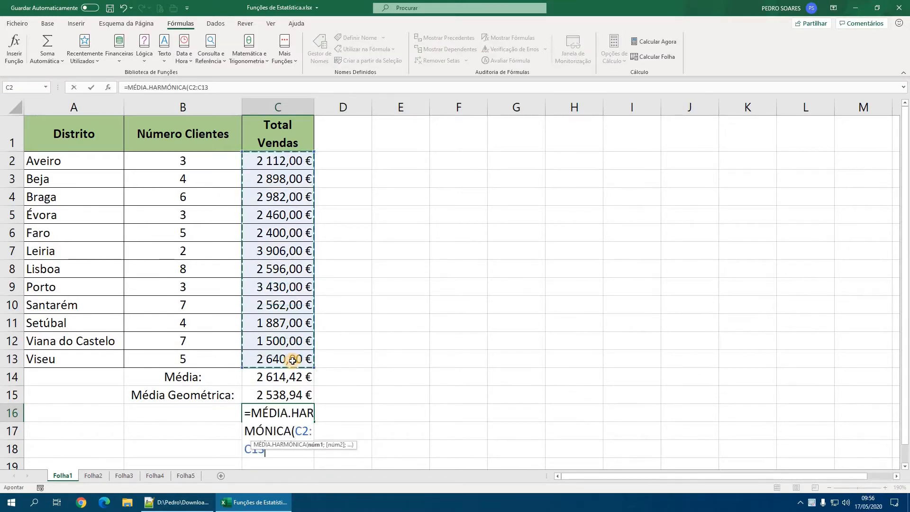
pyautogui.press('Return')
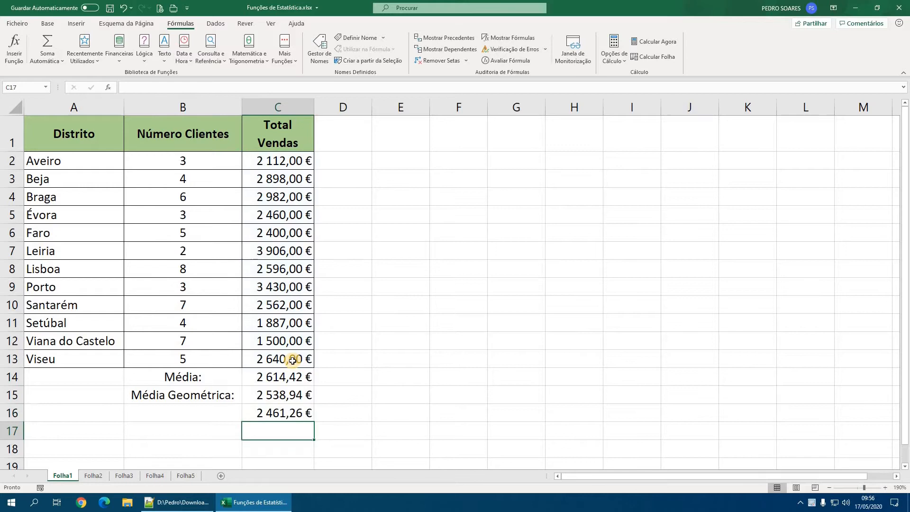
# - Label the harmonic mean by entering "Média Harmónica:" in cell B16
pyautogui.click(279, 414)
pyautogui.press('Left')
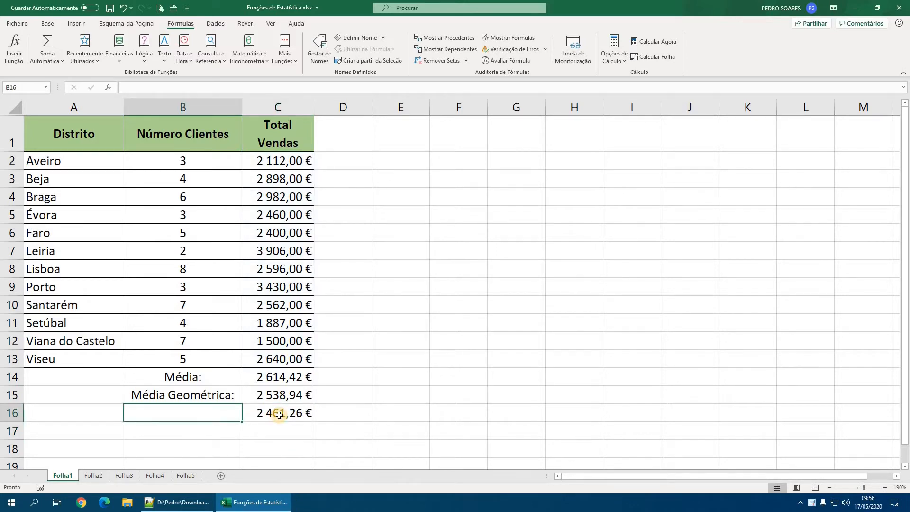
pyautogui.write('Média H')
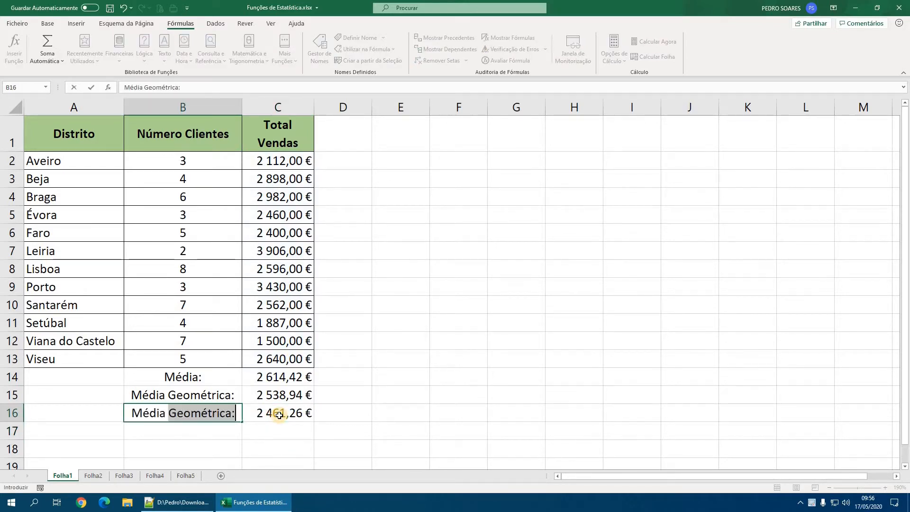
pyautogui.write('armónica:')
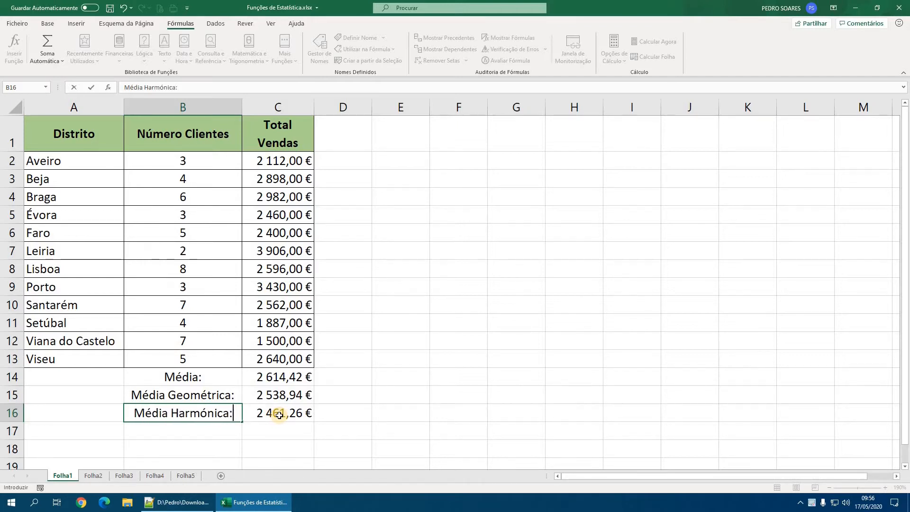
pyautogui.press('Return')
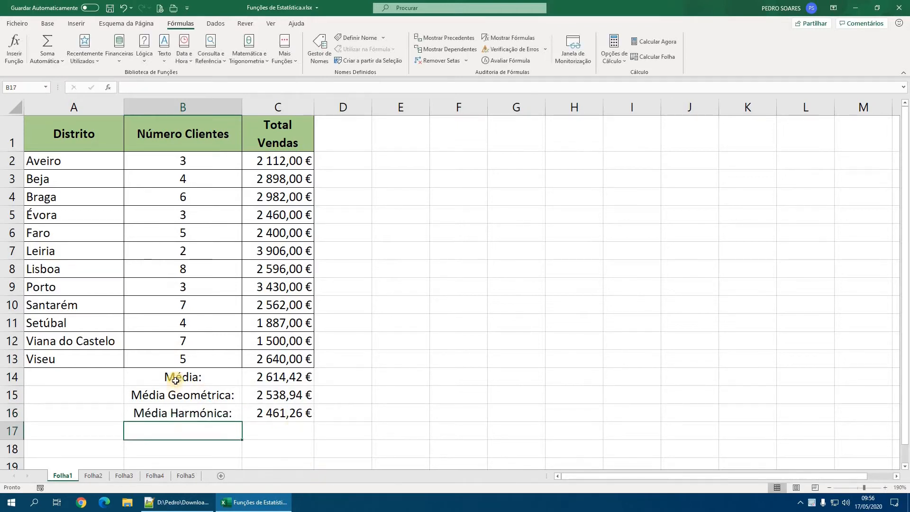
# - Right-align the three mean labels in cells B14:B16
pyautogui.moveTo(179, 376); pyautogui.dragTo(180, 411)
pyautogui.click(48, 23)
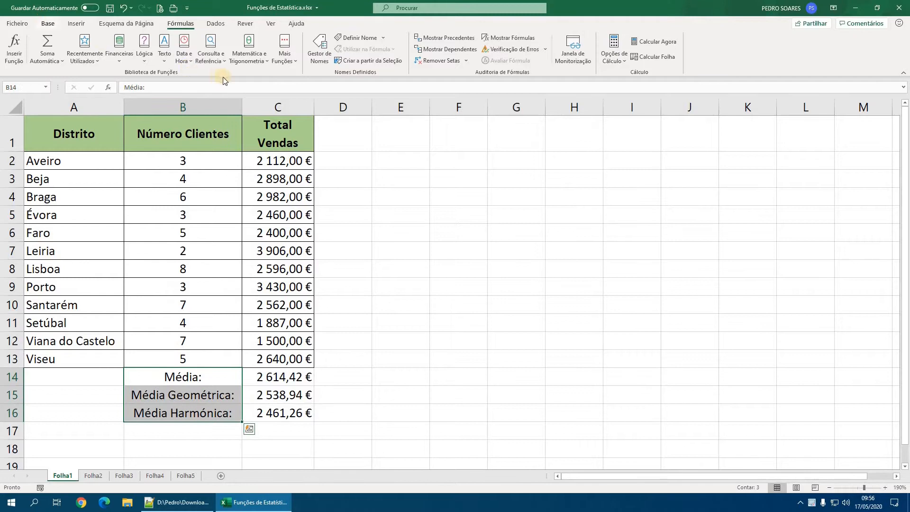
pyautogui.click(223, 379)
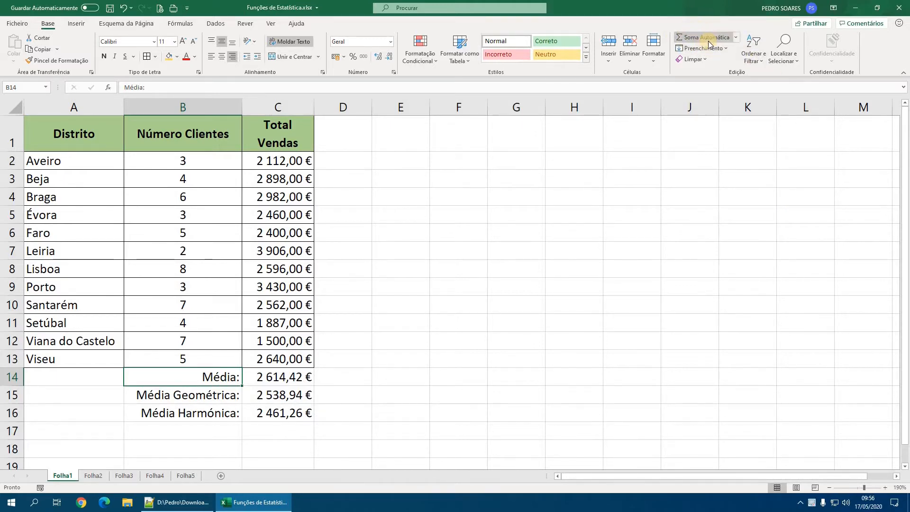
pyautogui.click(737, 40)
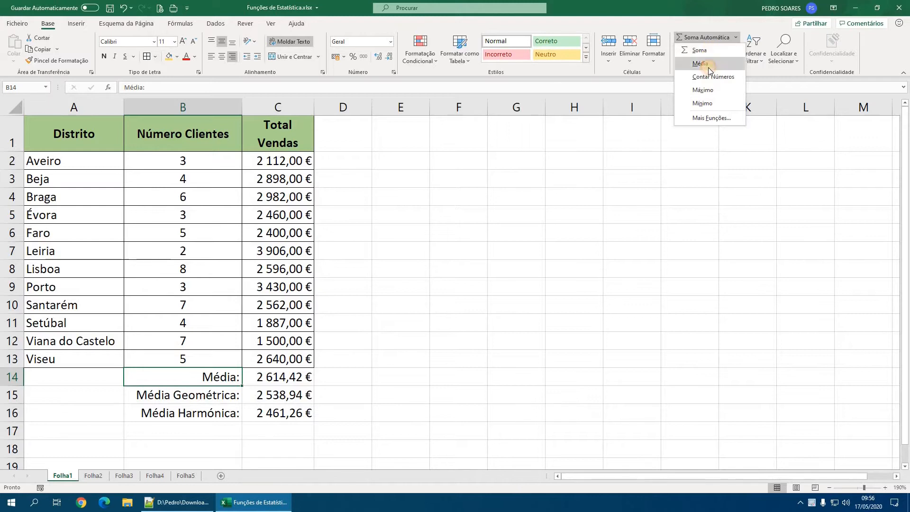
pyautogui.click(708, 67)
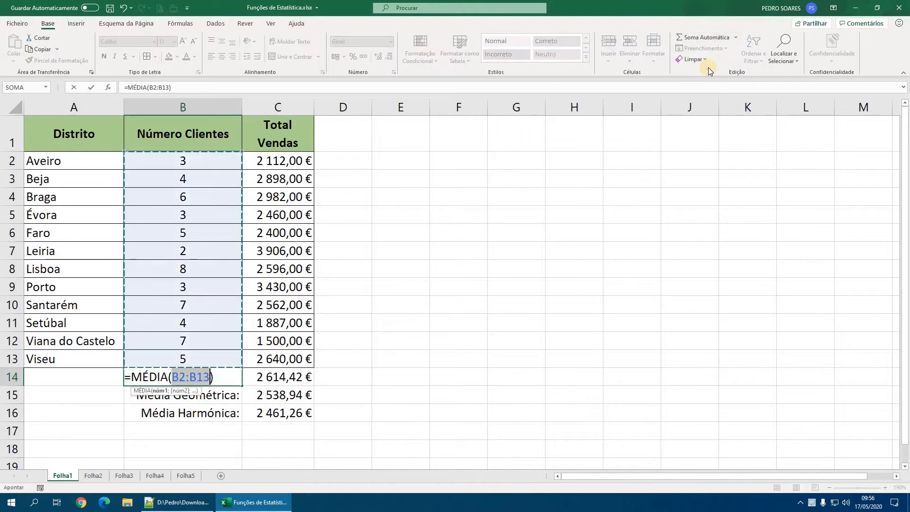
pyautogui.press('Escape')
# - Re-enter the arithmetic mean of C2:C13 in cell C14 using the AutoSum (Soma Automática) Média option
pyautogui.click(268, 377)
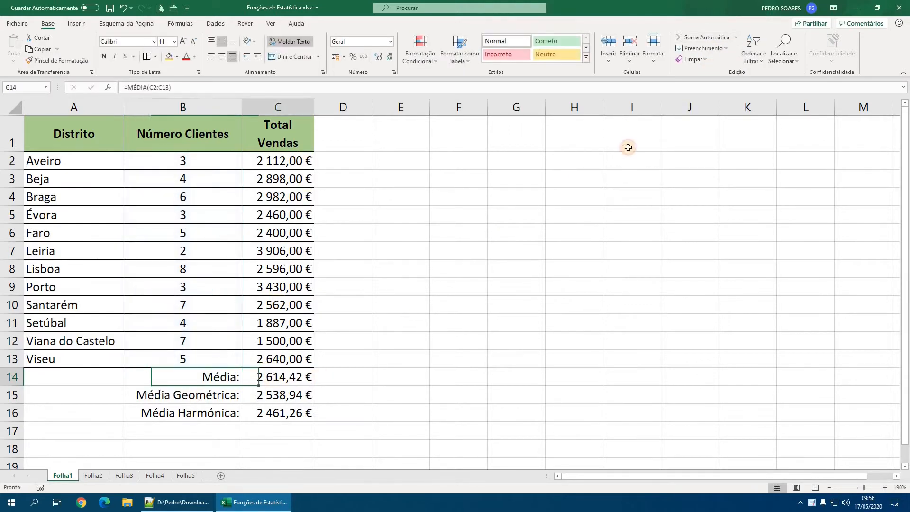
pyautogui.click(736, 37)
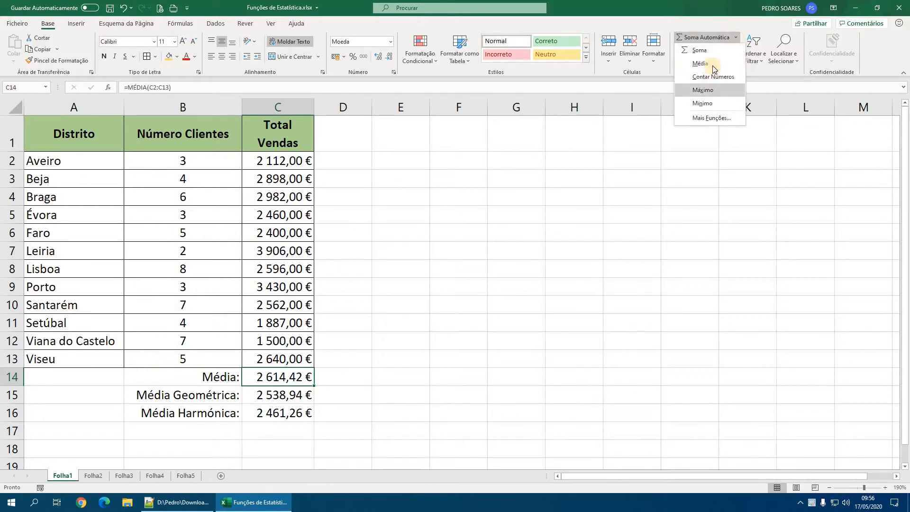
pyautogui.click(714, 69)
pyautogui.moveTo(297, 160); pyautogui.dragTo(328, 356)
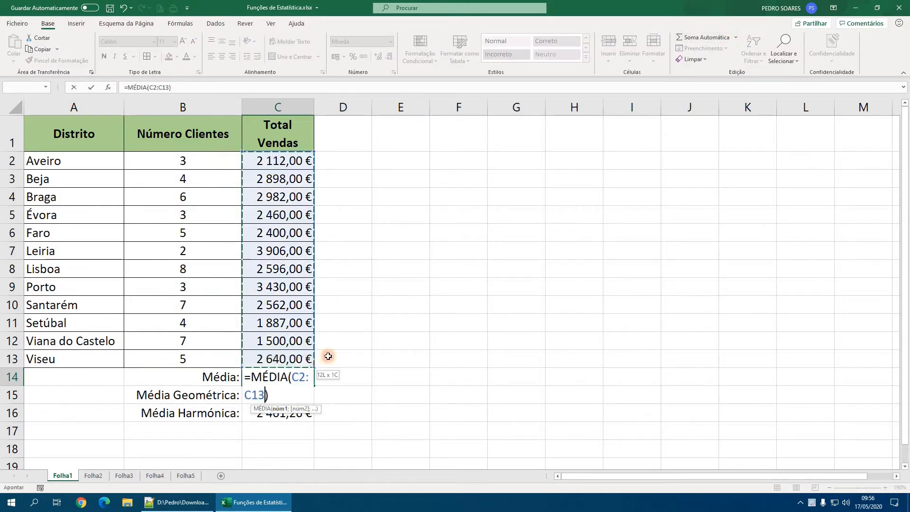
pyautogui.press('Return')
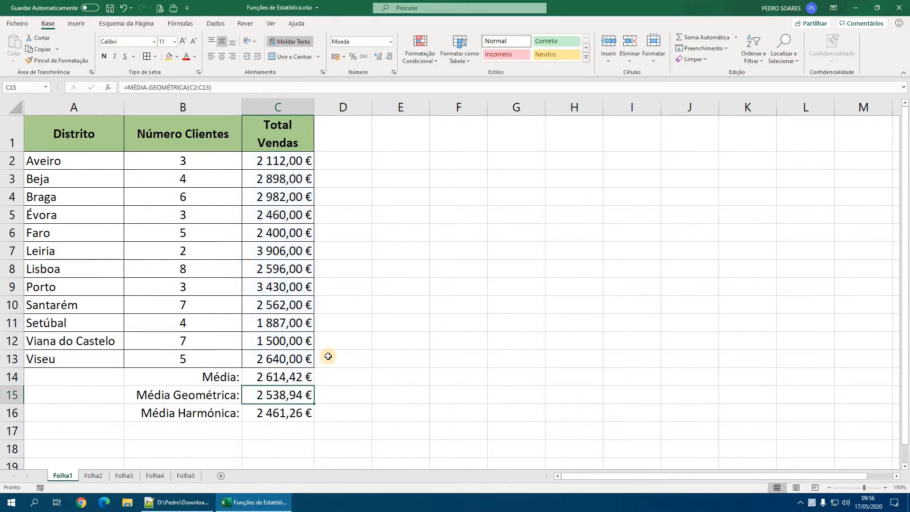
pyautogui.click(736, 38)
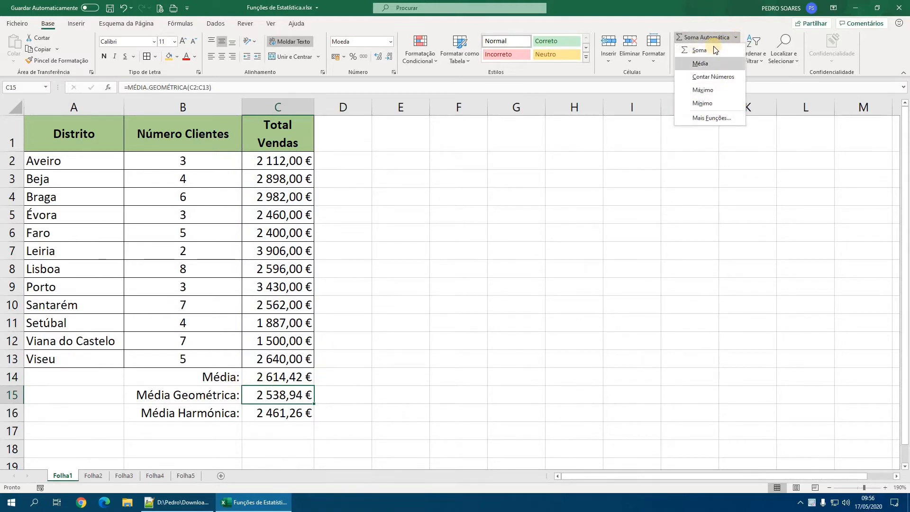
pyautogui.click(247, 380)
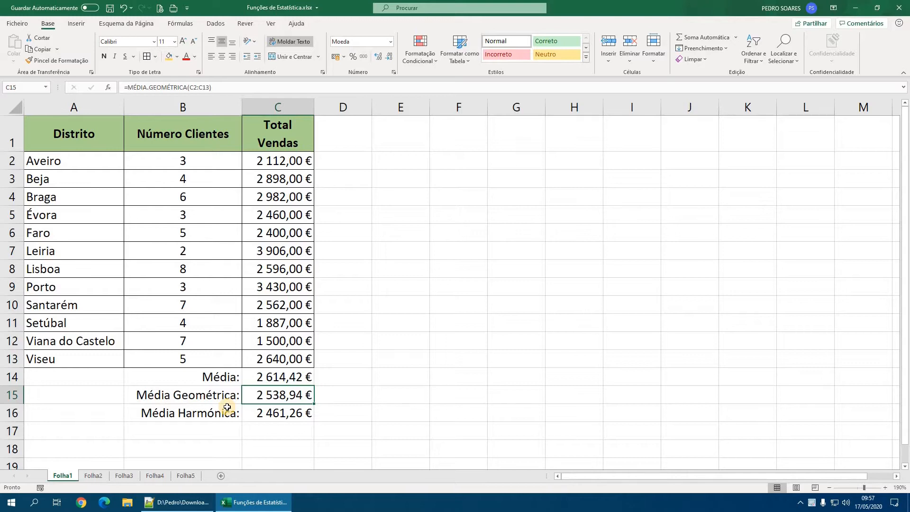
# - Look over the Conjunto A, B and C data on Folha2 and highlight MODO.SIMPLES in the Notepad++ function list
pyautogui.click(93, 475)
pyautogui.keyDown('ctrl'); pyautogui.scroll(3, 107, 399); pyautogui.keyUp('ctrl')
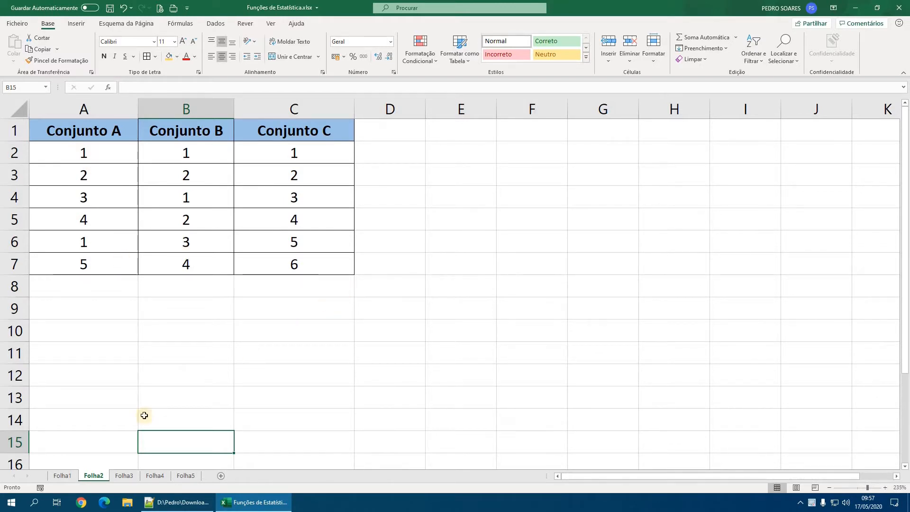
pyautogui.click(62, 475)
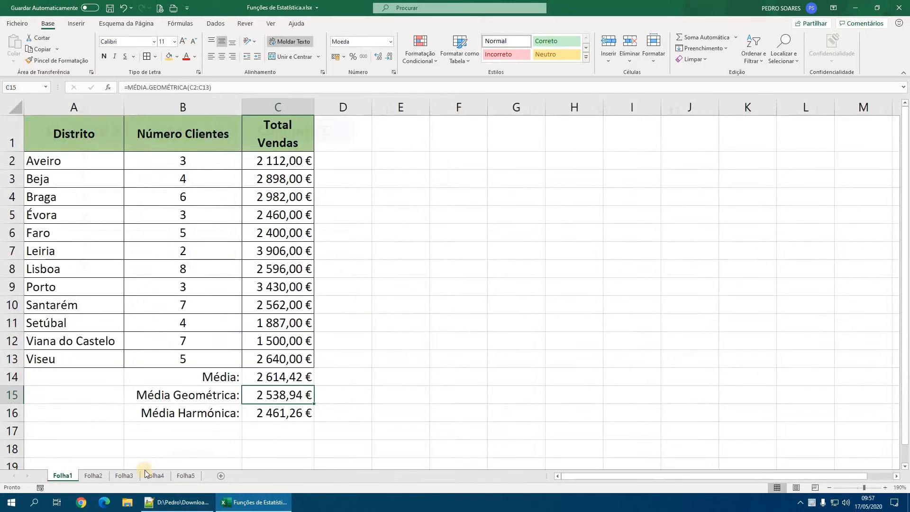
pyautogui.click(208, 501)
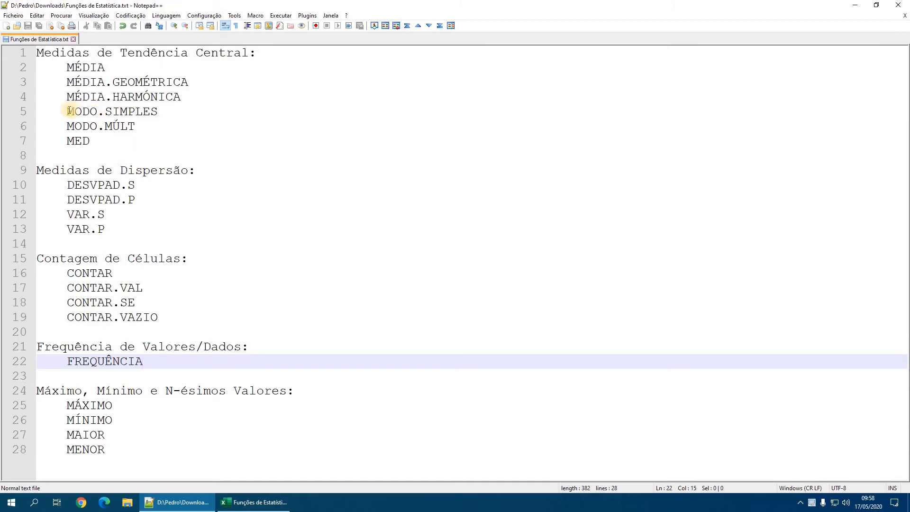
pyautogui.moveTo(66, 112); pyautogui.dragTo(158, 114)
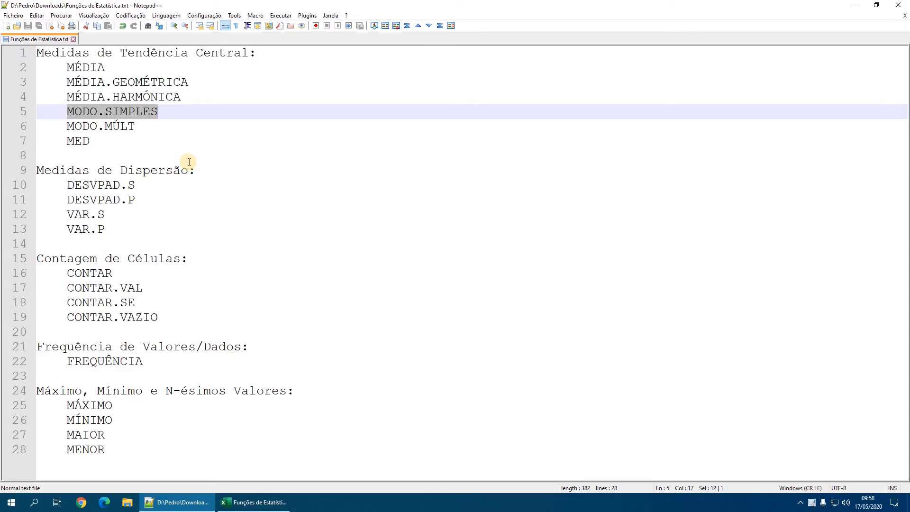
# - Switch back to Excel and, on Folha2, calculate the mode of the Conjunto A values A2:A7 in cell A8 with MODO.SIMPLES
pyautogui.click(243, 501)
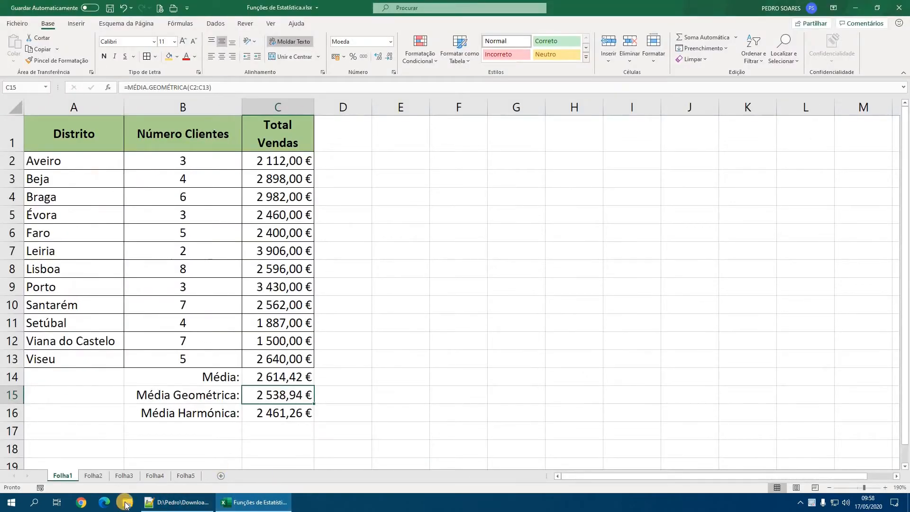
pyautogui.click(93, 475)
pyautogui.click(88, 284)
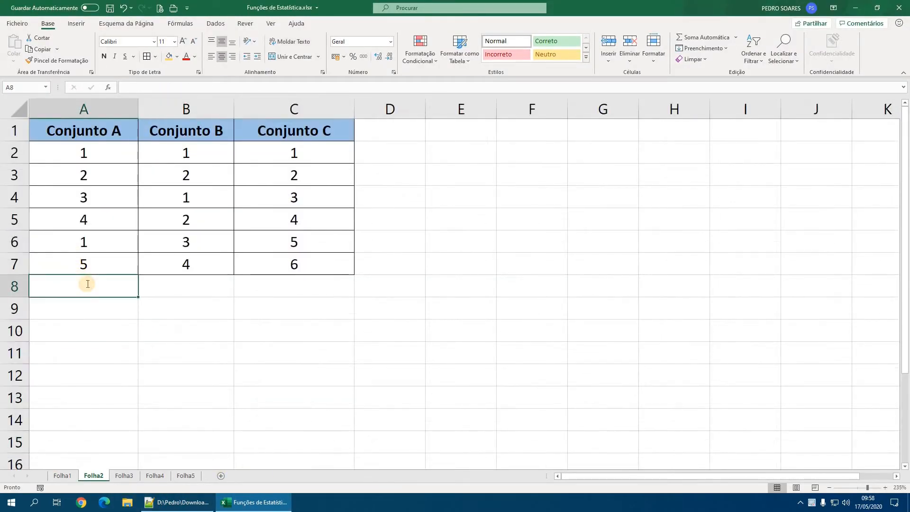
pyautogui.write('=modo')
pyautogui.press('Tab')
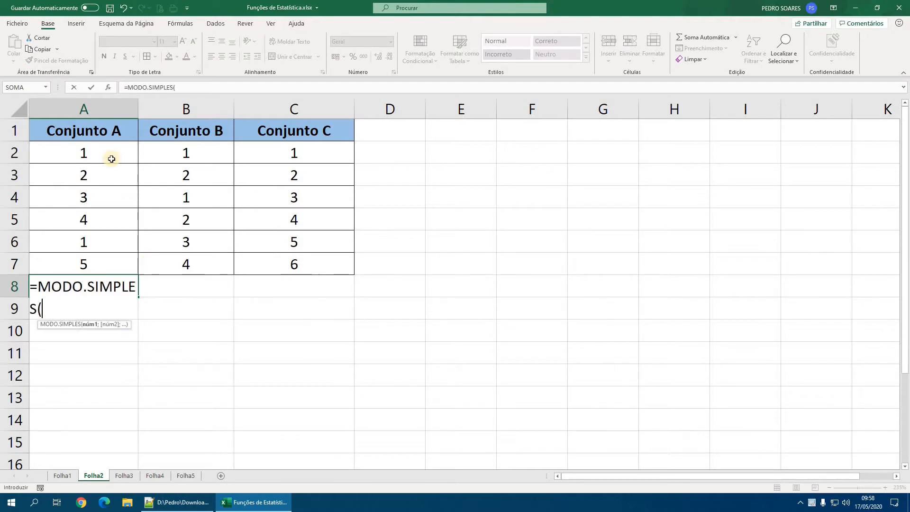
pyautogui.moveTo(112, 158); pyautogui.dragTo(115, 276)
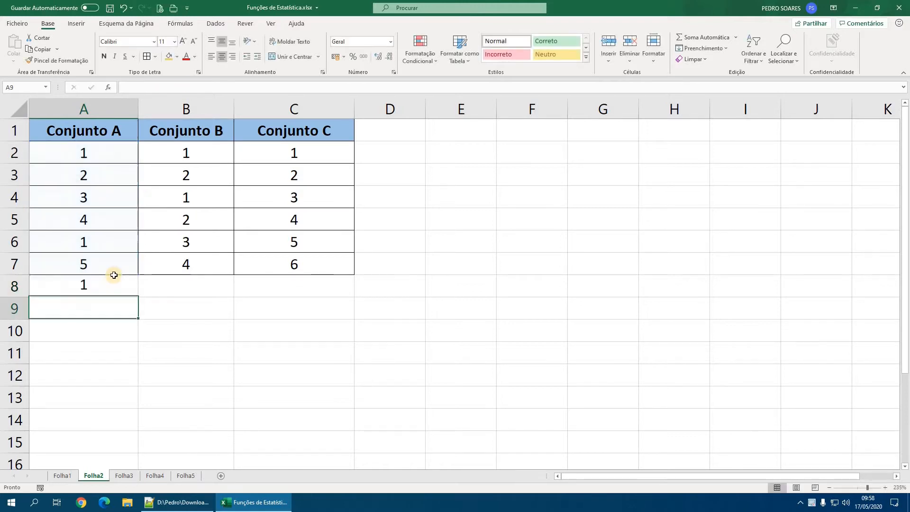
pyautogui.press('Return')
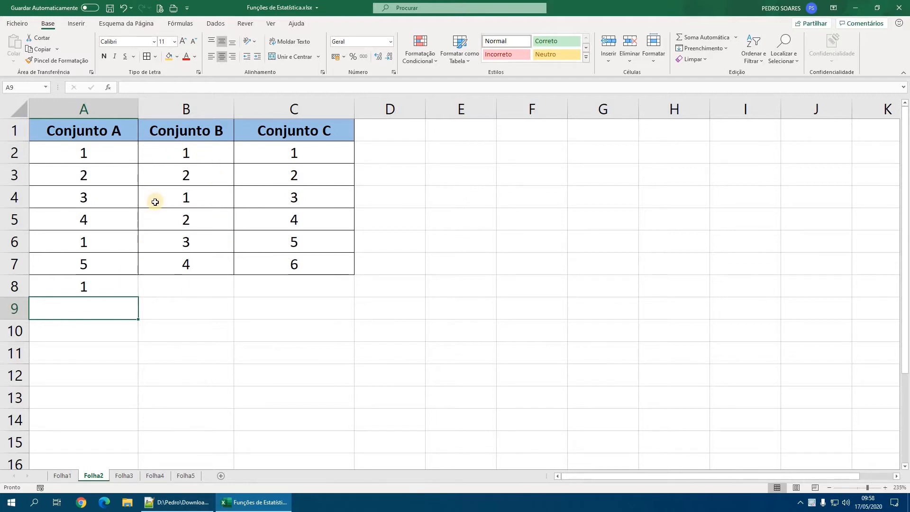
# - Calculate the mode of the Conjunto B values B2:B7 in cell B8 with MODO.SIMPLES
pyautogui.click(207, 288)
pyautogui.write('=modo')
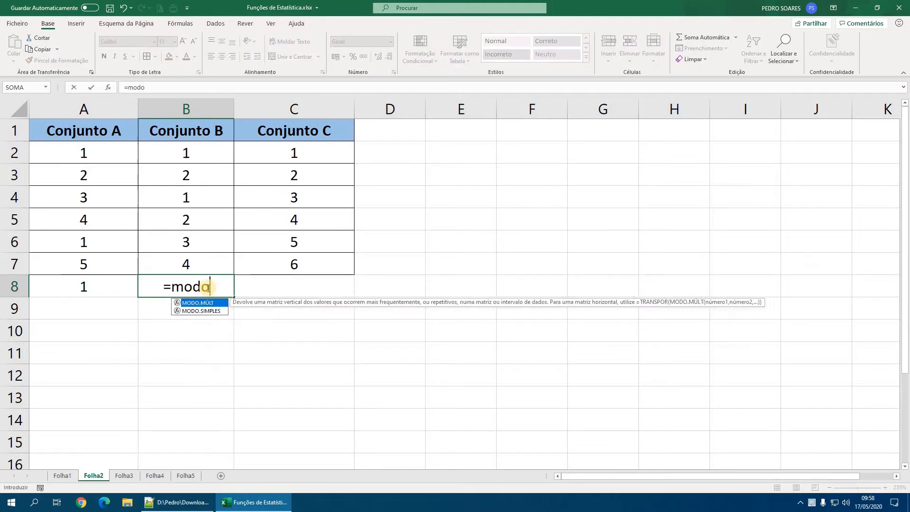
pyautogui.press('Down')
pyautogui.press('Tab')
pyautogui.moveTo(187, 152); pyautogui.dragTo(211, 264)
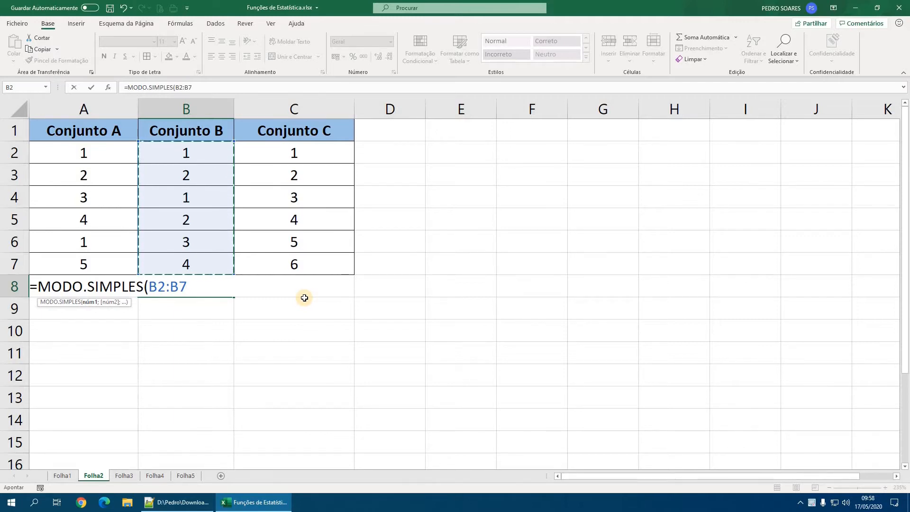
pyautogui.press('Return')
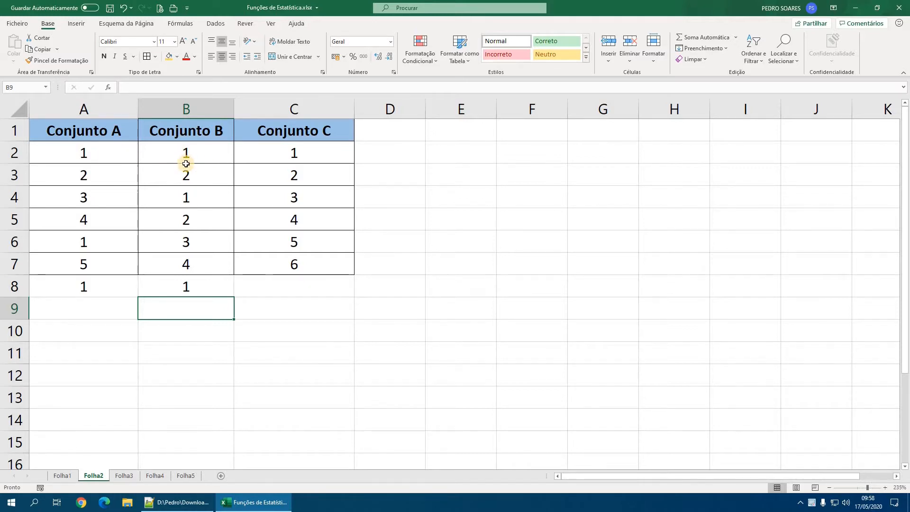
pyautogui.click(190, 283)
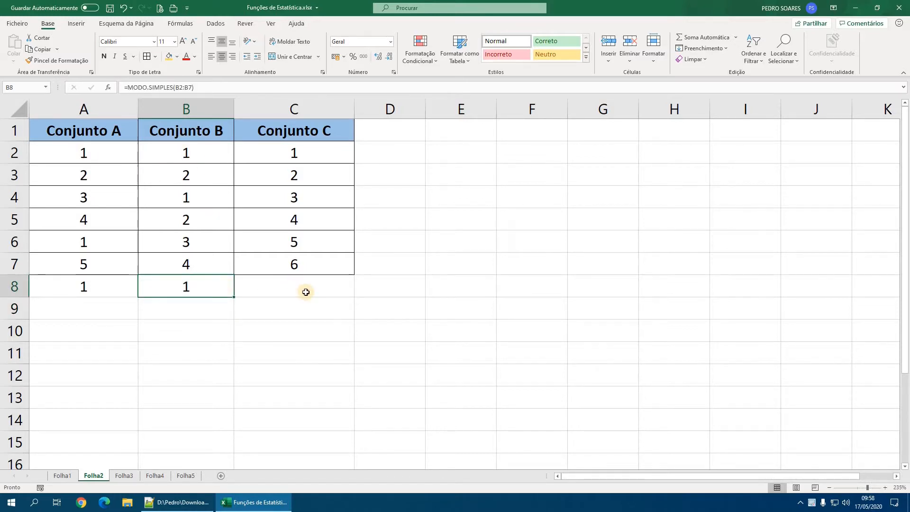
# - Calculate the mode of the Conjunto C values C2:C7 in cell C8 with MODO.SIMPLES
pyautogui.click(305, 292)
pyautogui.write('=modo')
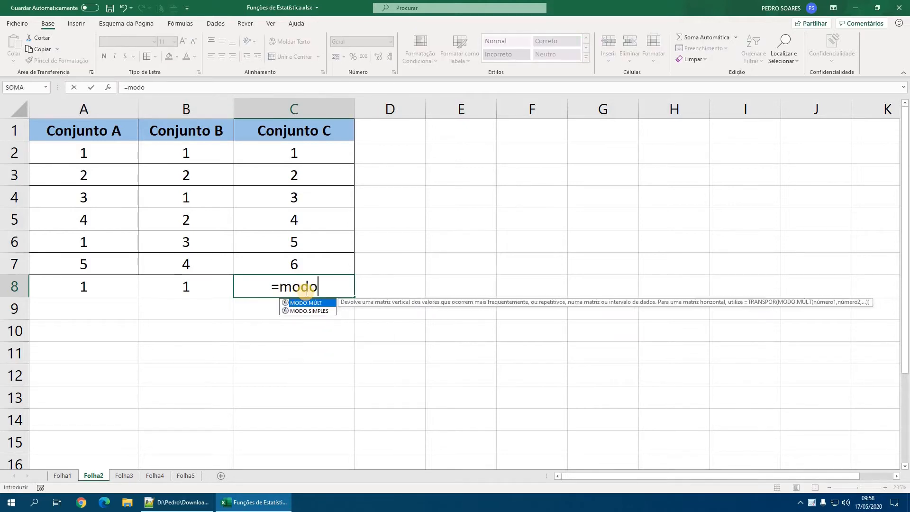
pyautogui.press('Down')
pyautogui.press('Tab')
pyautogui.moveTo(295, 150); pyautogui.dragTo(292, 260)
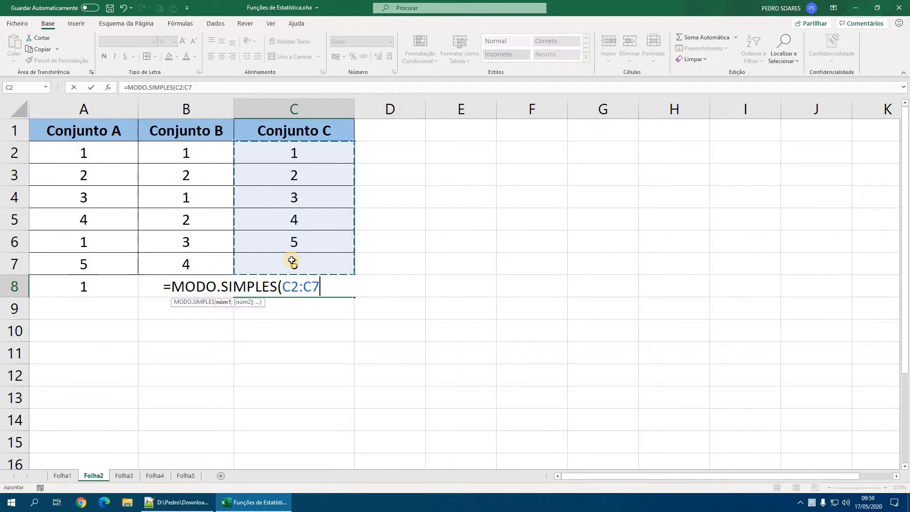
pyautogui.press('Return')
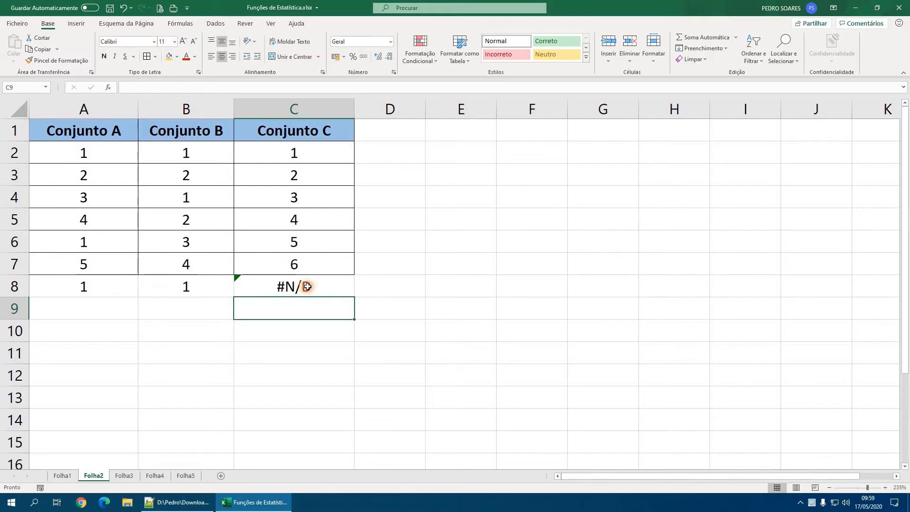
pyautogui.click(308, 286)
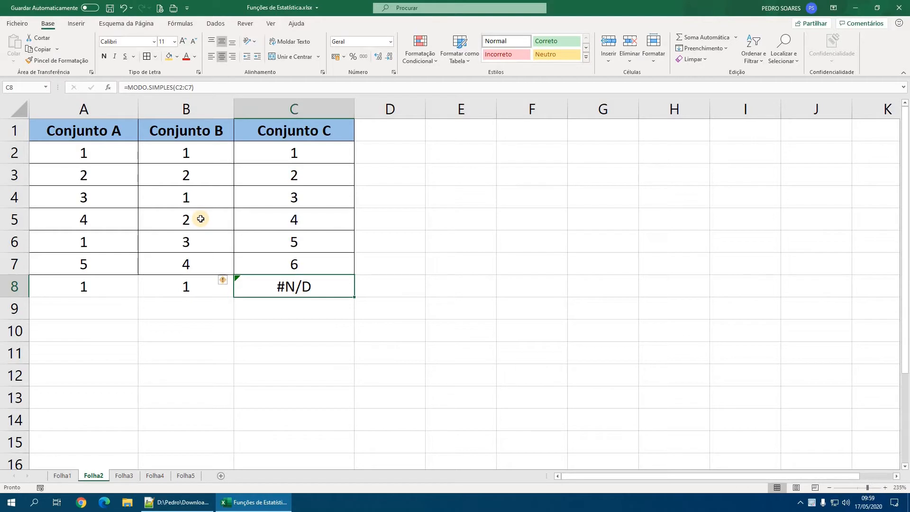
pyautogui.click(217, 314)
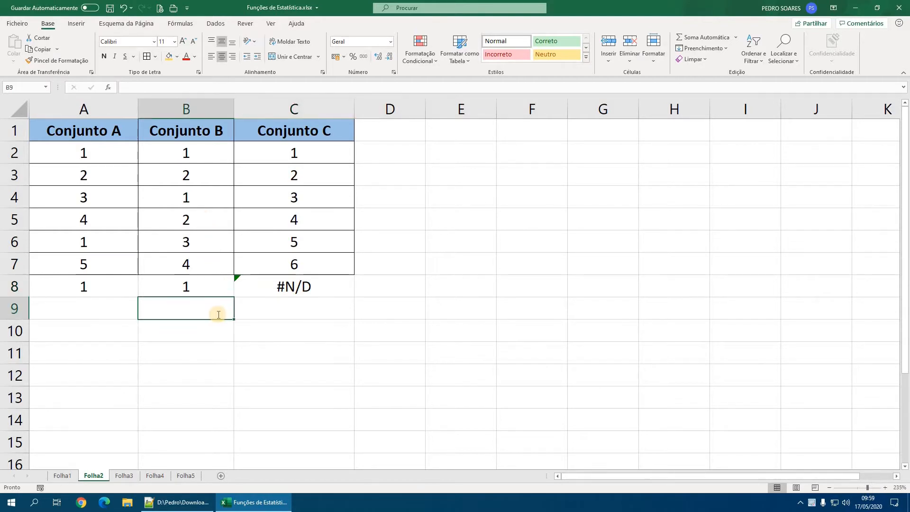
pyautogui.write('=modo')
pyautogui.press('Tab')
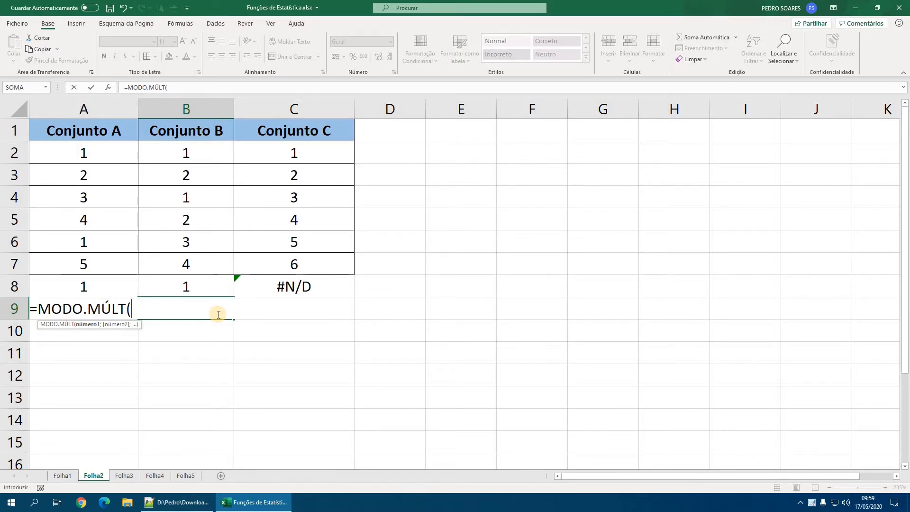
pyautogui.press('Escape')
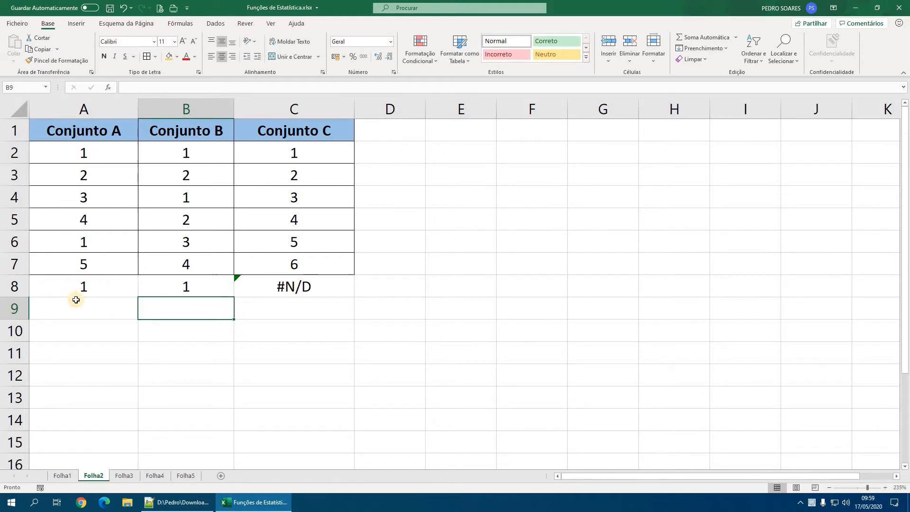
# - Clear the MODO.SIMPLES formula from cell B8 under Conjunto B
pyautogui.click(100, 285)
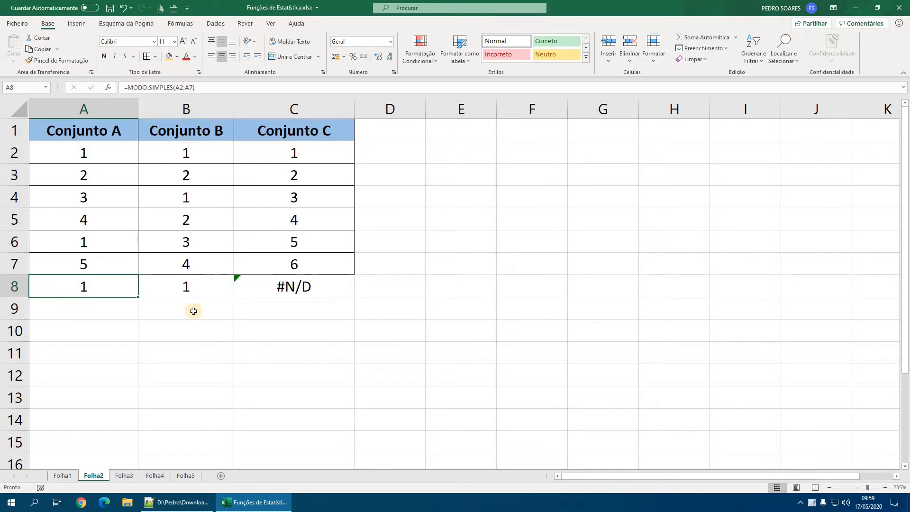
pyautogui.click(197, 288)
pyautogui.press('Delete')
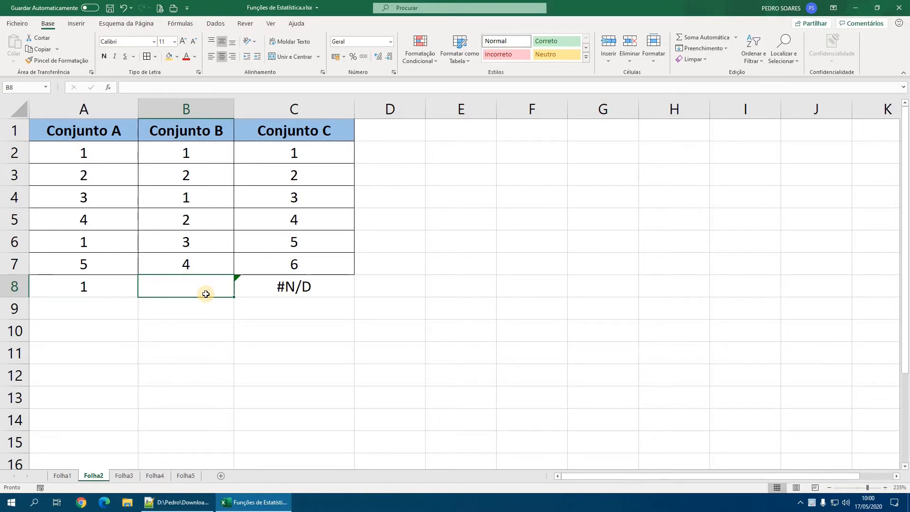
# - Calculate the multiple modes of the Conjunto B values B2:B7 by entering MODO.MÚLT as an array formula across B8:B9
pyautogui.moveTo(200, 286); pyautogui.dragTo(199, 333)
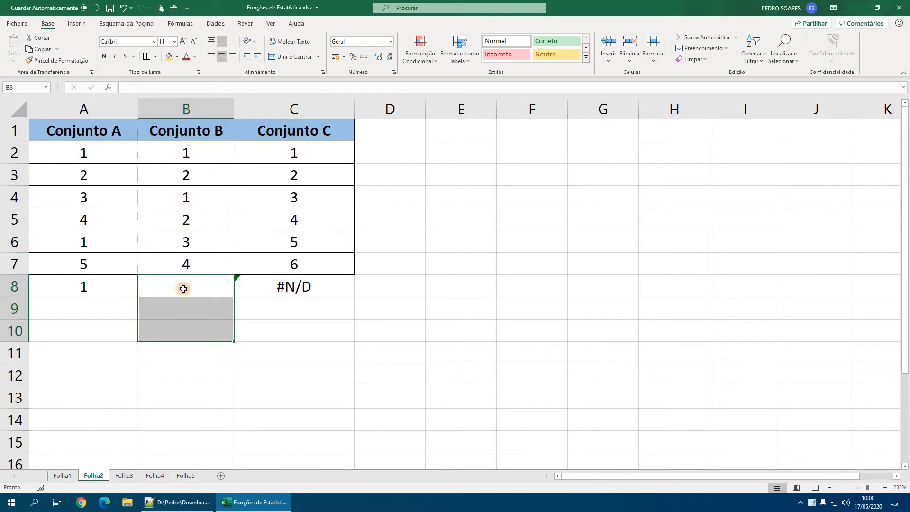
pyautogui.moveTo(183, 284); pyautogui.dragTo(184, 307)
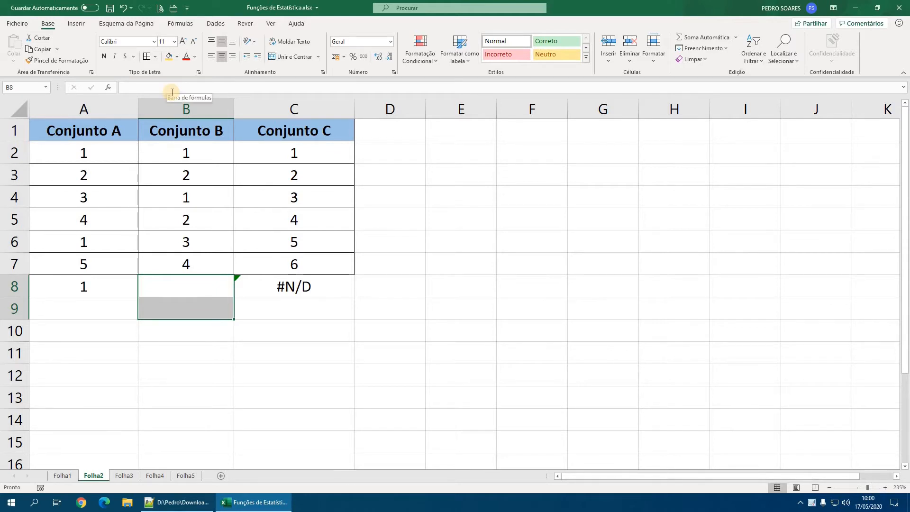
pyautogui.write('=modo')
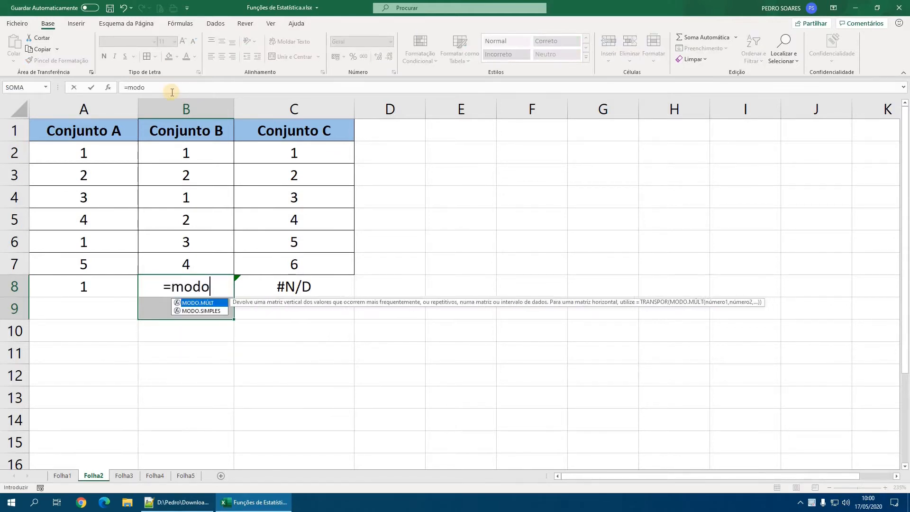
pyautogui.press('Tab')
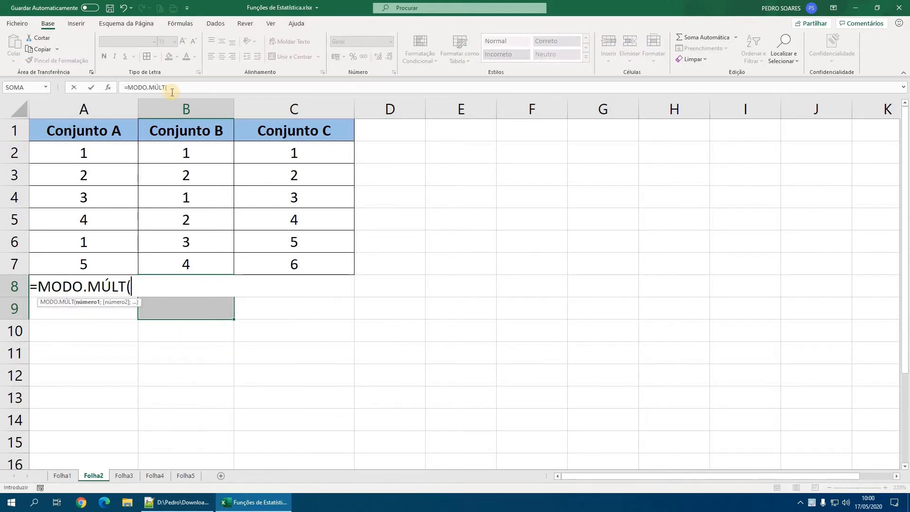
pyautogui.click(197, 152)
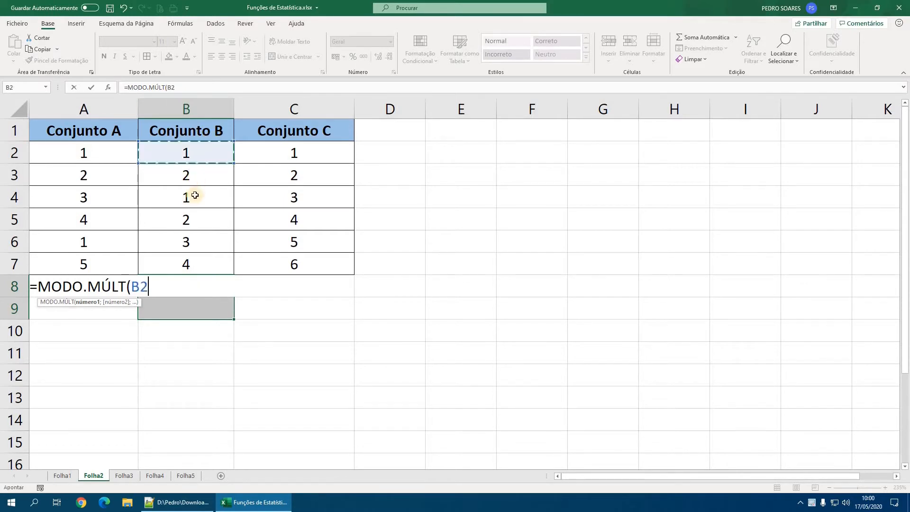
pyautogui.moveTo(195, 195); pyautogui.dragTo(191, 269)
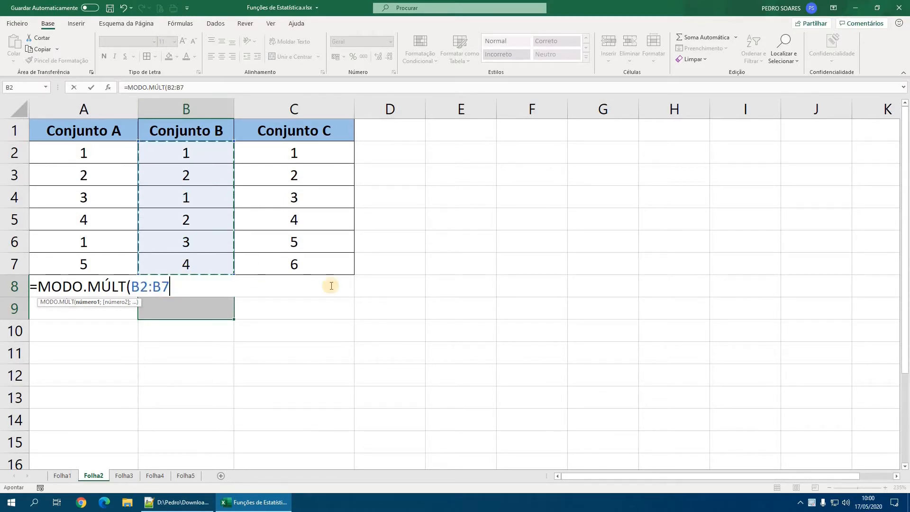
pyautogui.write(')')
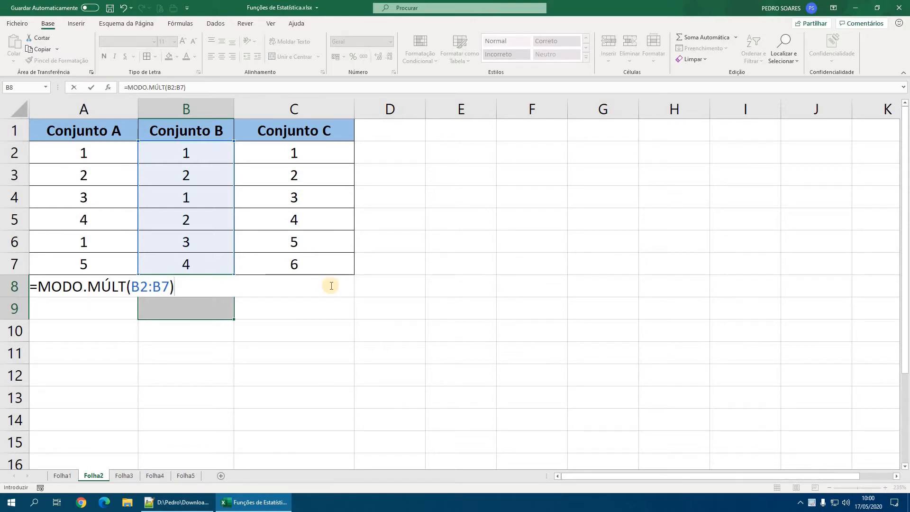
pyautogui.hotkey('ctrl', 'shift', 'Return')
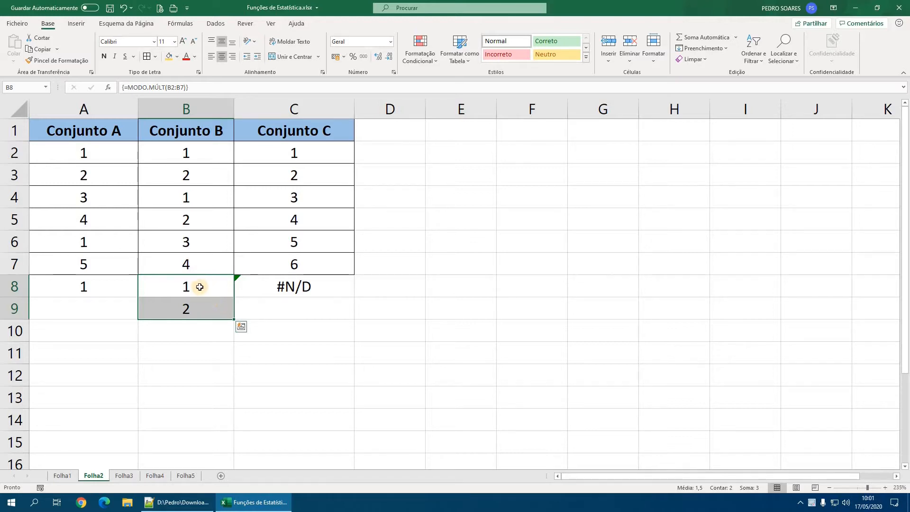
# - Inspect result cells B8 and B9 and try to delete only B8 from the MODO.MÚLT array
pyautogui.click(196, 286)
pyautogui.click(187, 306)
pyautogui.click(192, 287)
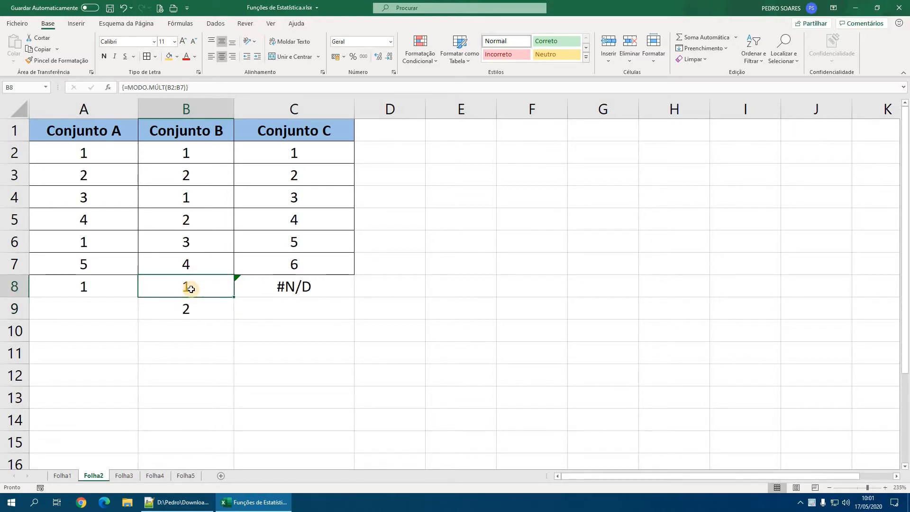
pyautogui.click(193, 286)
pyautogui.press('Delete')
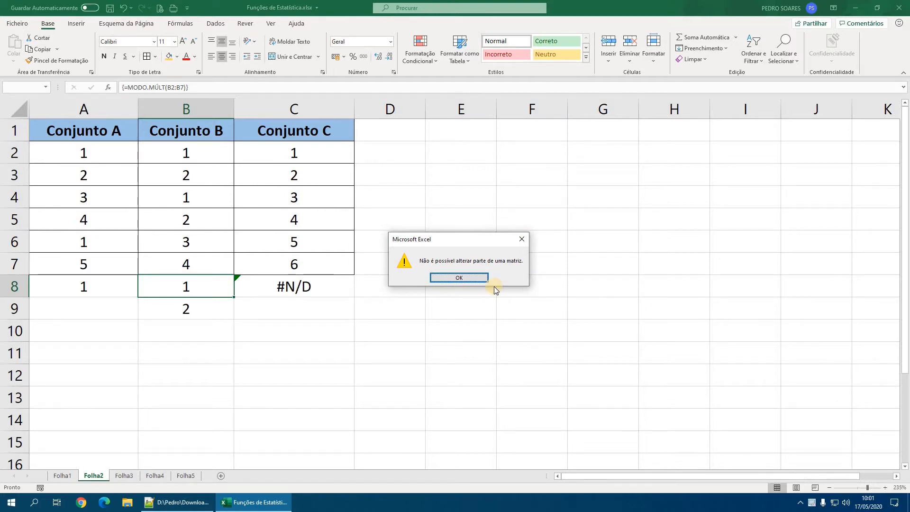
pyautogui.click(459, 279)
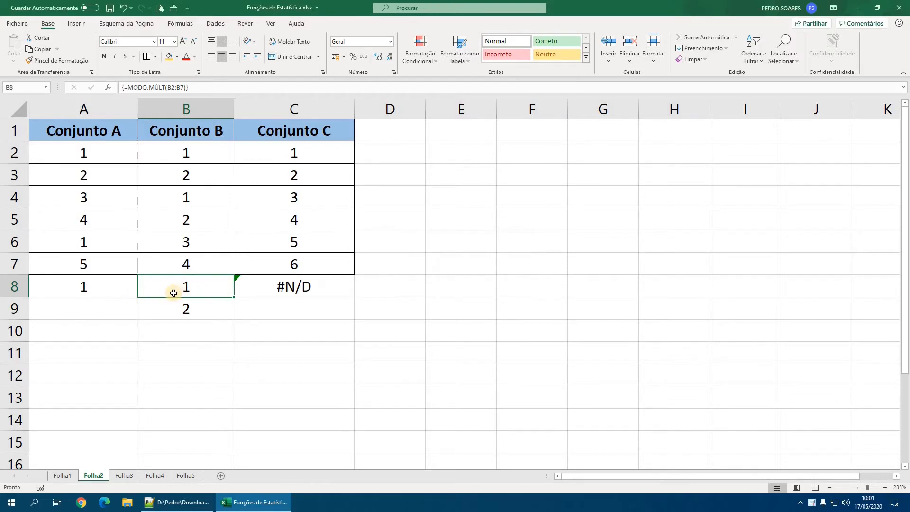
# - Check the array formula shared by cells B8 and B9, and delete the whole array B8:B9 at once
pyautogui.press('Down')
pyautogui.press('Up')
pyautogui.press('Down')
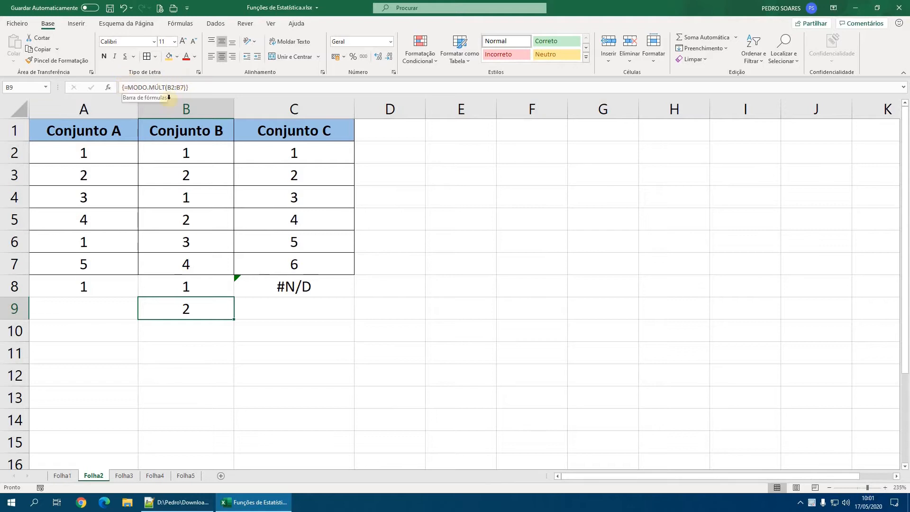
pyautogui.click(188, 288)
pyautogui.click(187, 302)
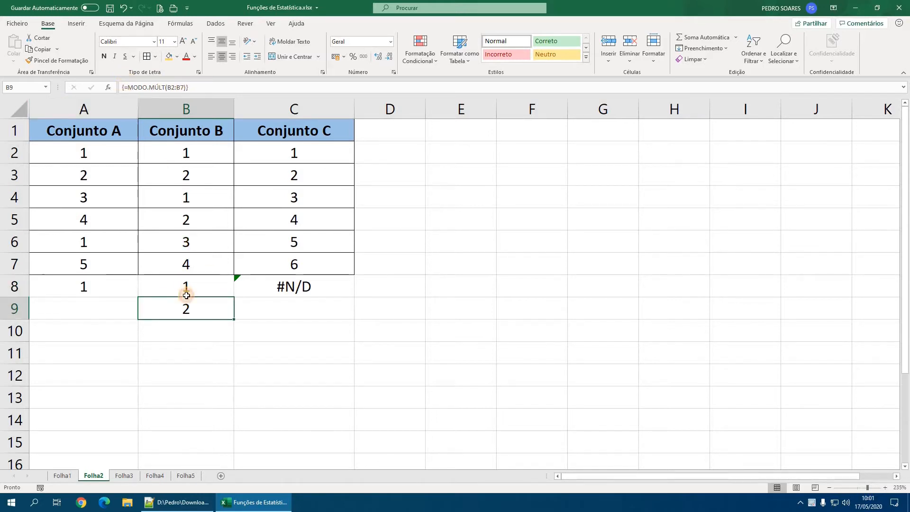
pyautogui.click(186, 290)
pyautogui.click(194, 302)
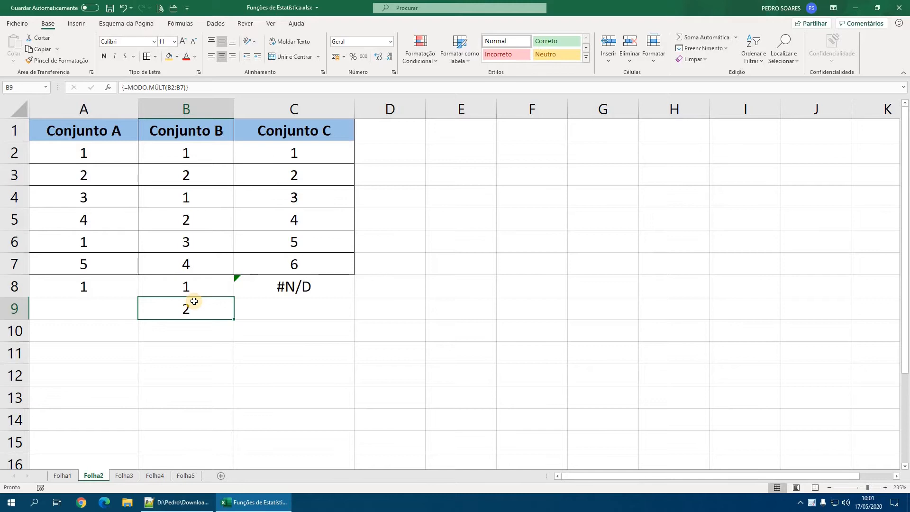
pyautogui.moveTo(195, 287); pyautogui.dragTo(194, 307)
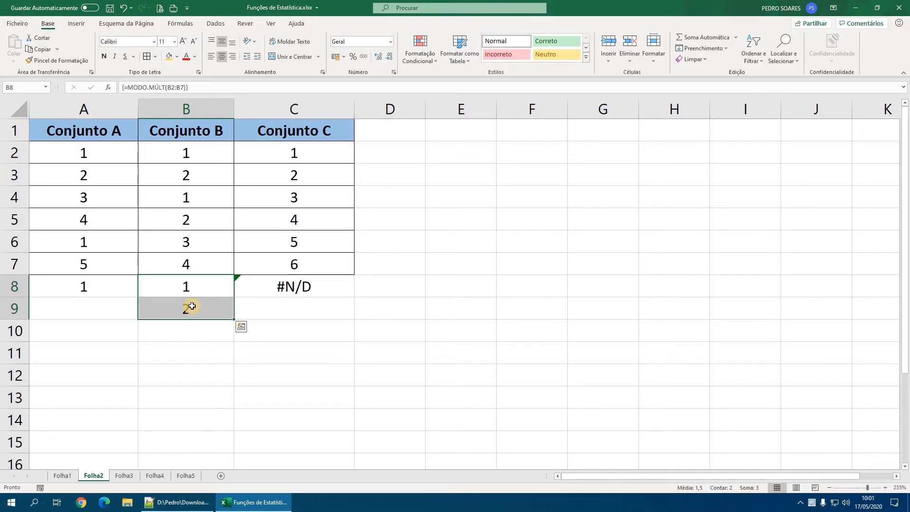
pyautogui.press('Delete')
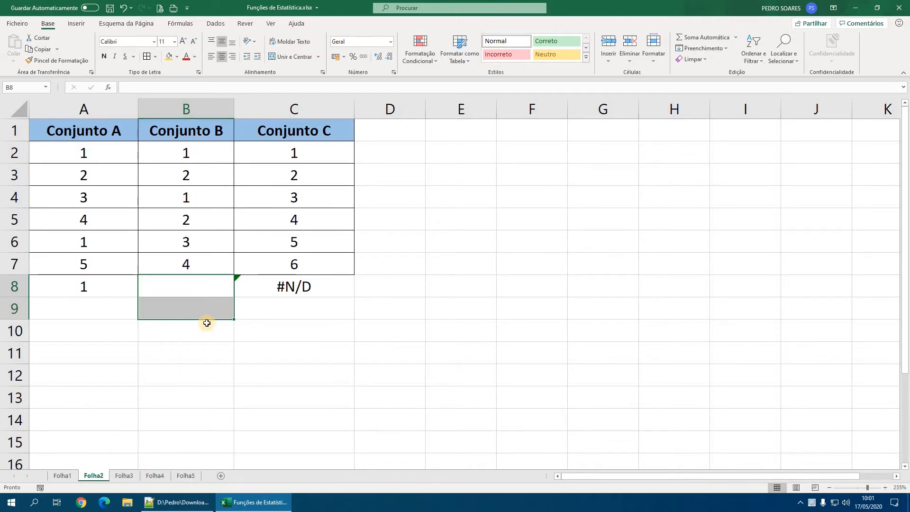
# - Try the MODO.MÚLT array formula for B2:B7 across the larger range B8:B12, and undo the entry
pyautogui.click(198, 286)
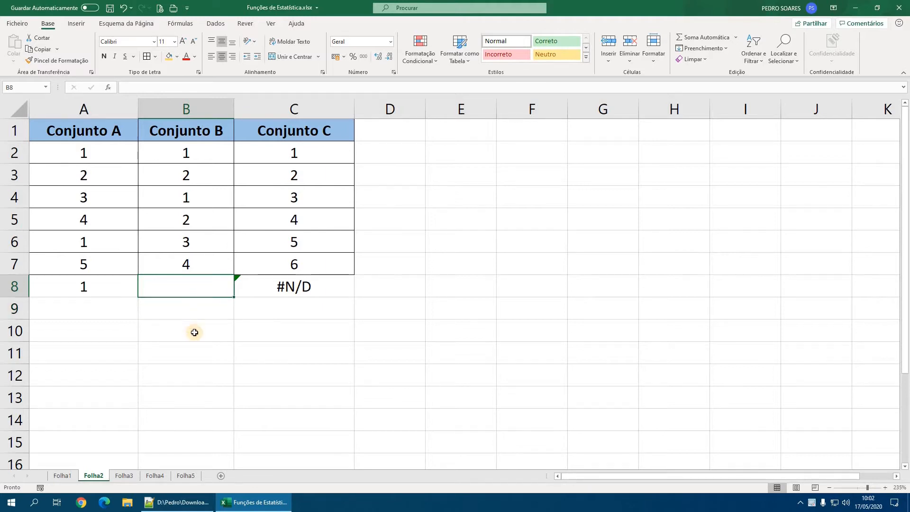
pyautogui.moveTo(194, 332); pyautogui.dragTo(195, 374)
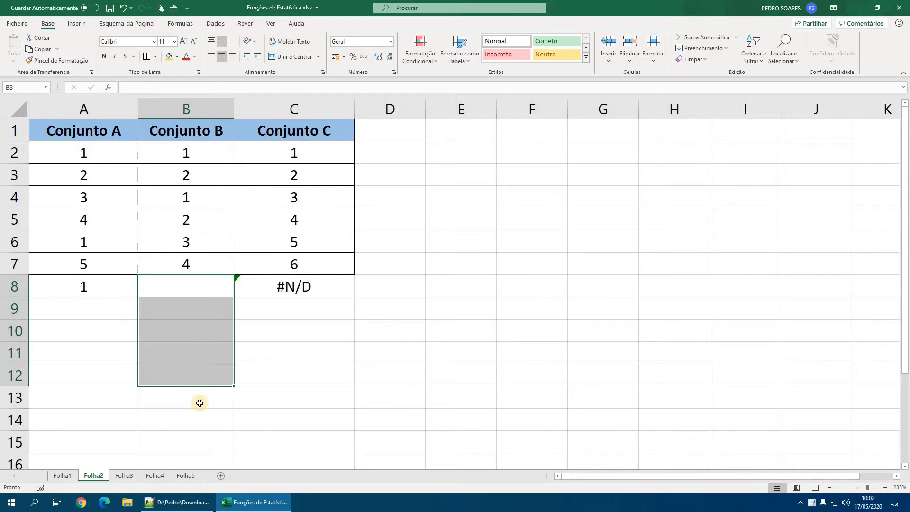
pyautogui.moveTo(189, 283); pyautogui.dragTo(188, 375)
pyautogui.write('=mo')
pyautogui.press('Tab')
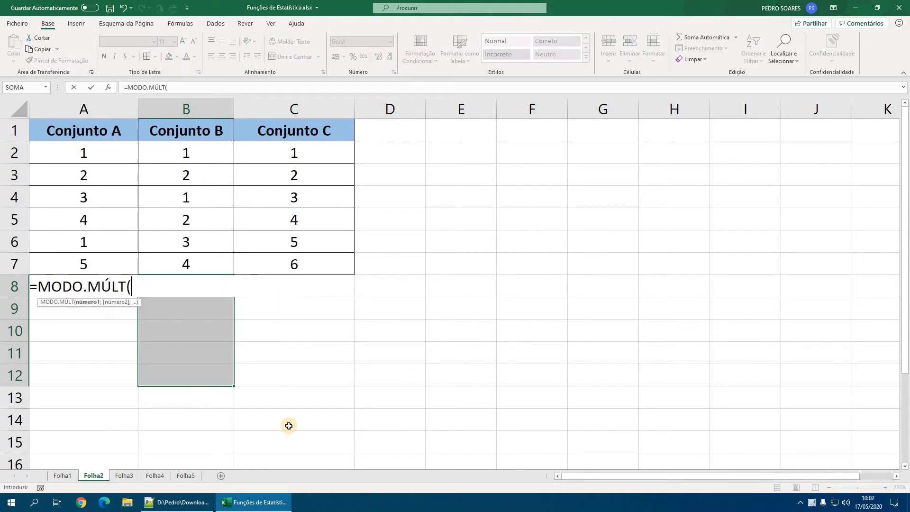
pyautogui.moveTo(189, 157); pyautogui.dragTo(196, 264)
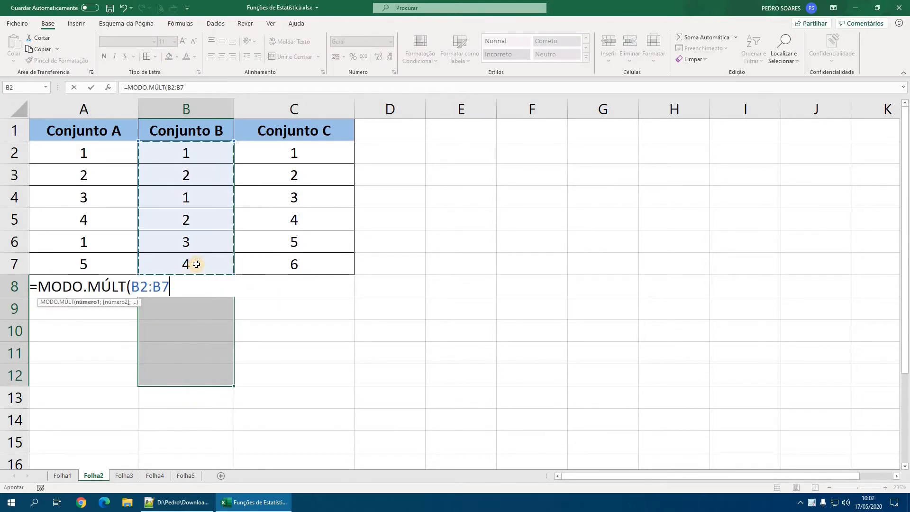
pyautogui.write(')')
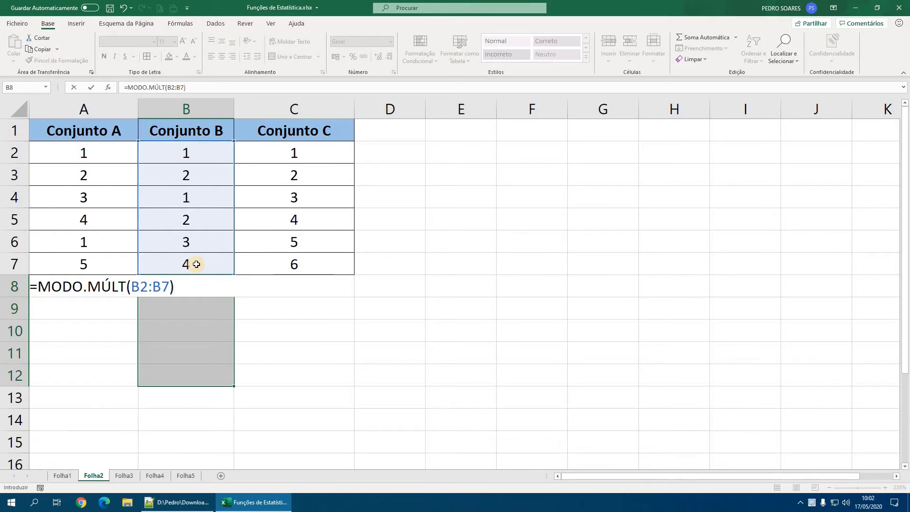
pyautogui.hotkey('ctrl', 'shift', 'Return')
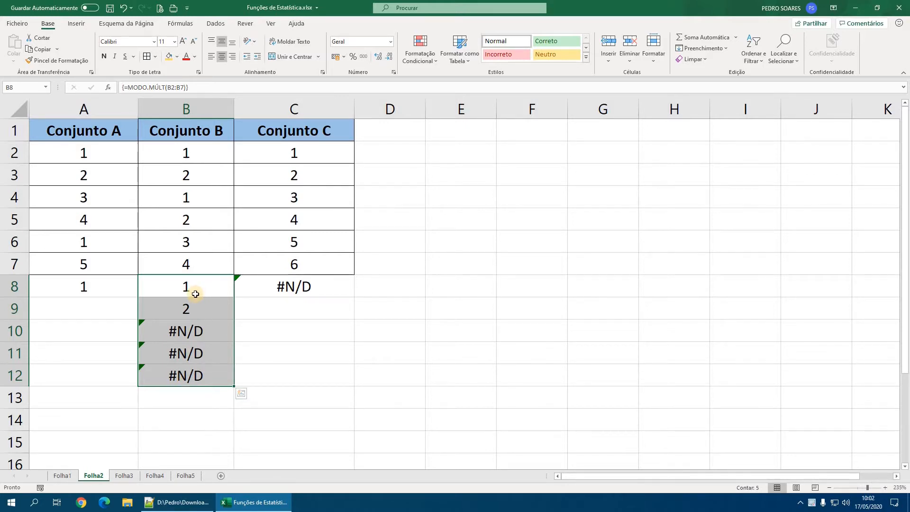
pyautogui.hotkey('ctrl', 'z')
# - Enter MODO.MÚLT for B2:B7 again as an array formula in just the two cells B8:B9
pyautogui.moveTo(196, 301); pyautogui.dragTo(195, 298)
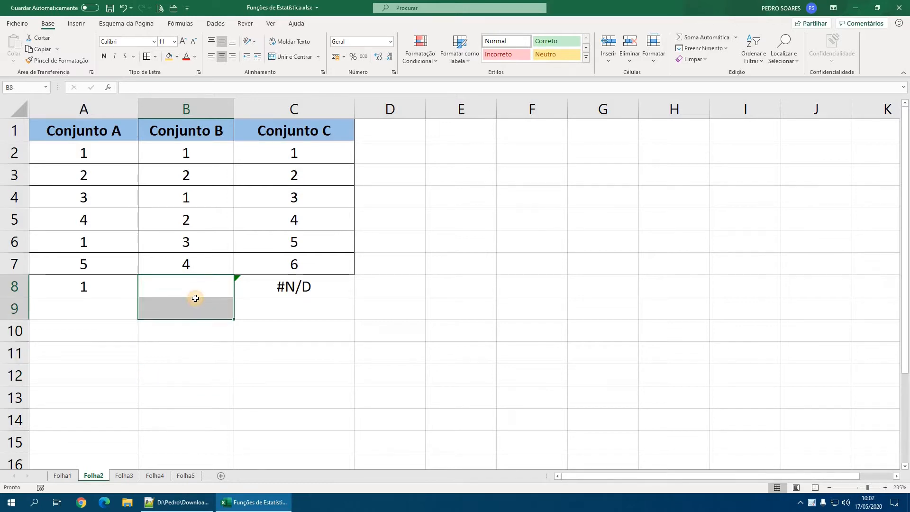
pyautogui.write('=modo')
pyautogui.doubleClick(196, 299)
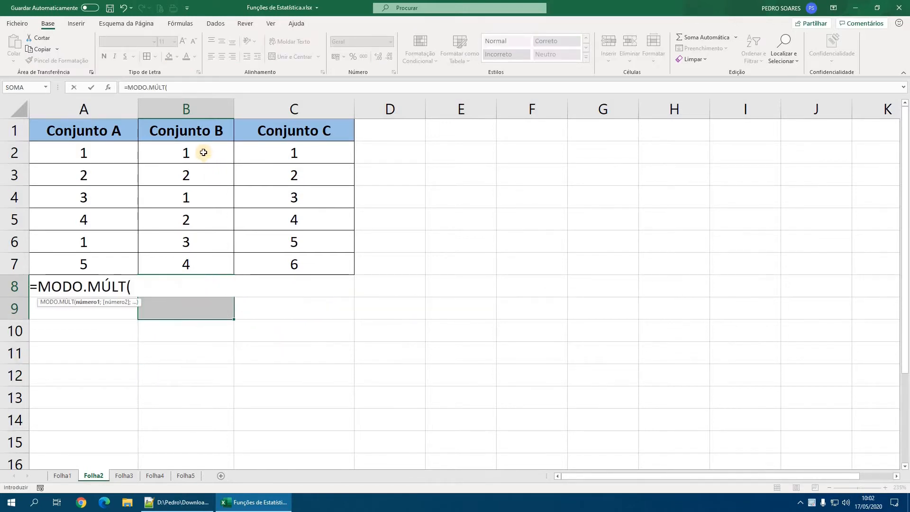
pyautogui.moveTo(204, 152); pyautogui.dragTo(199, 261)
pyautogui.hotkey('ctrl', 'shift', 'Return')
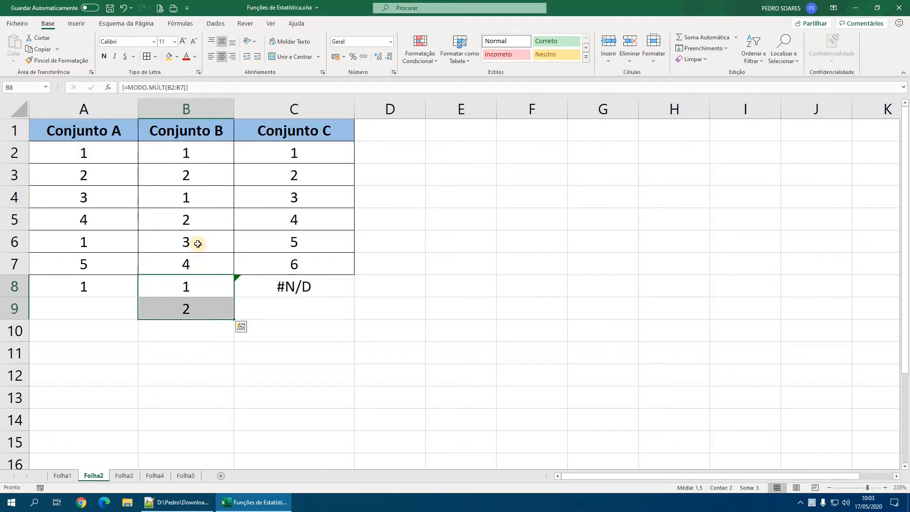
# - Switch to Notepad++ and highlight MED in the list of central tendency functions
pyautogui.click(164, 503)
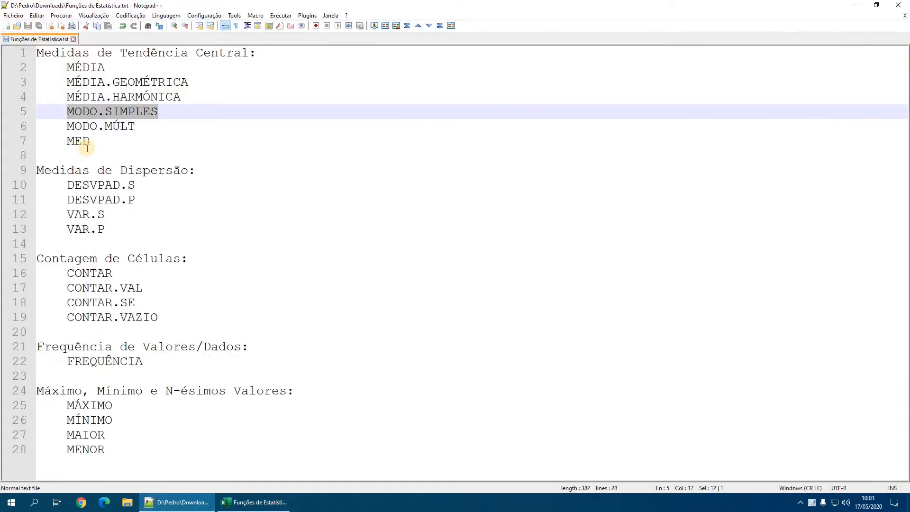
pyautogui.moveTo(90, 144); pyautogui.dragTo(67, 145)
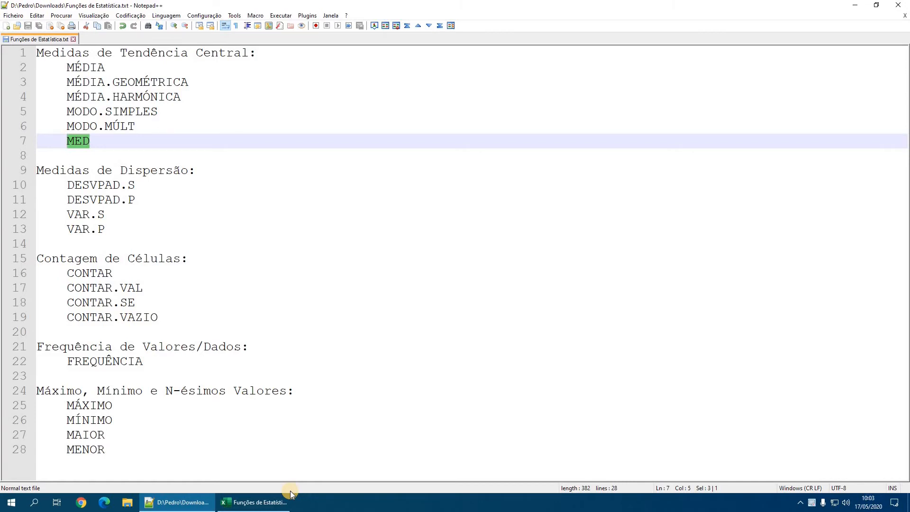
# - Switch back to Excel and calculate the median of the Conjunto A values A2:A7 in cell A10 with MED
pyautogui.click(242, 505)
pyautogui.click(83, 330)
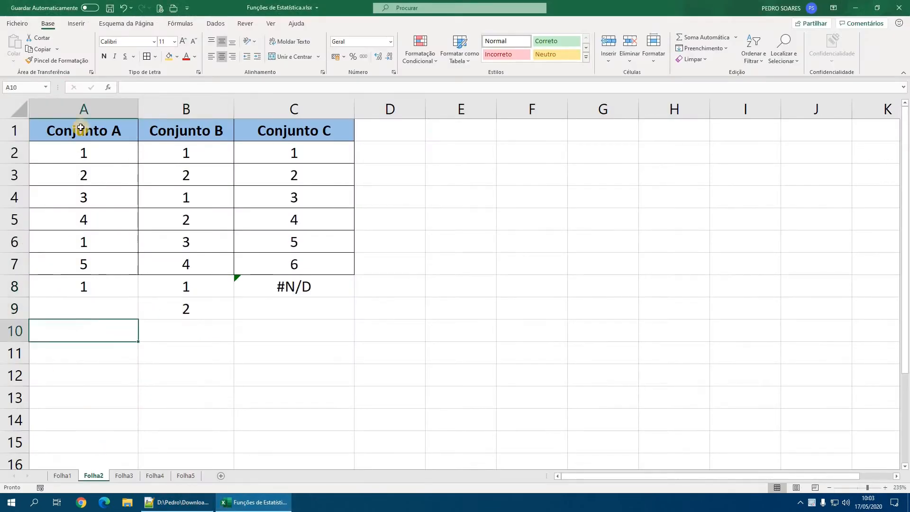
pyautogui.write('=med')
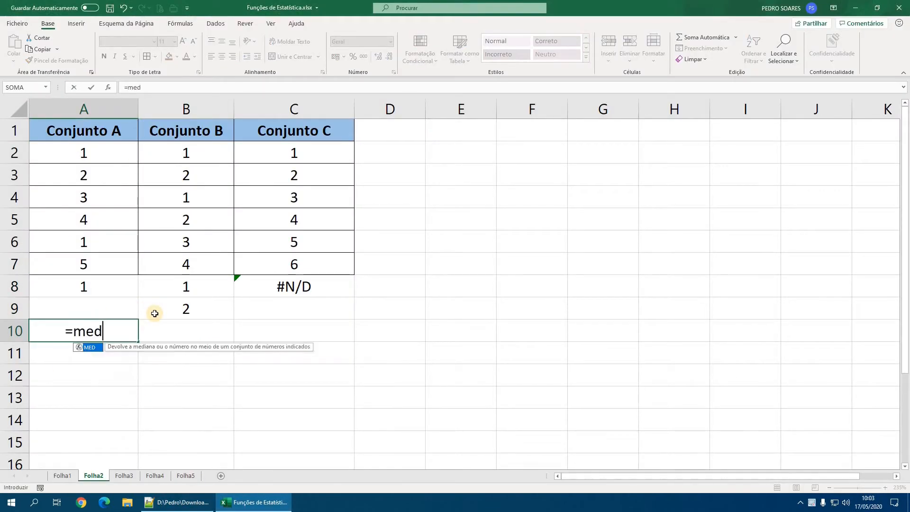
pyautogui.press('Tab')
pyautogui.moveTo(95, 155); pyautogui.dragTo(88, 261)
pyautogui.press('Return')
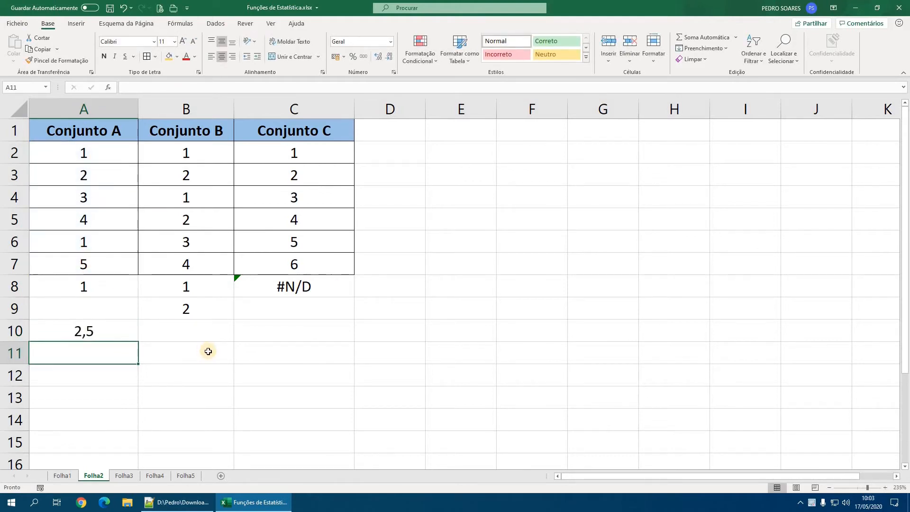
# - Copy the MED formula from A10 across to B10:C10 for Conjunto B and Conjunto C
pyautogui.click(135, 335)
pyautogui.moveTo(139, 341); pyautogui.dragTo(331, 335)
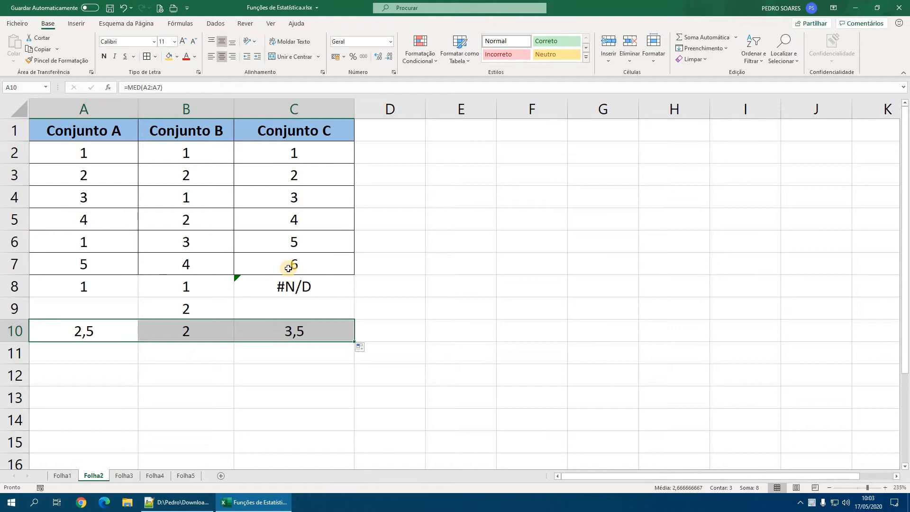
# - Switch to Notepad++ to review the dispersion functions, and return to Excel on sheet Folha3
pyautogui.click(177, 502)
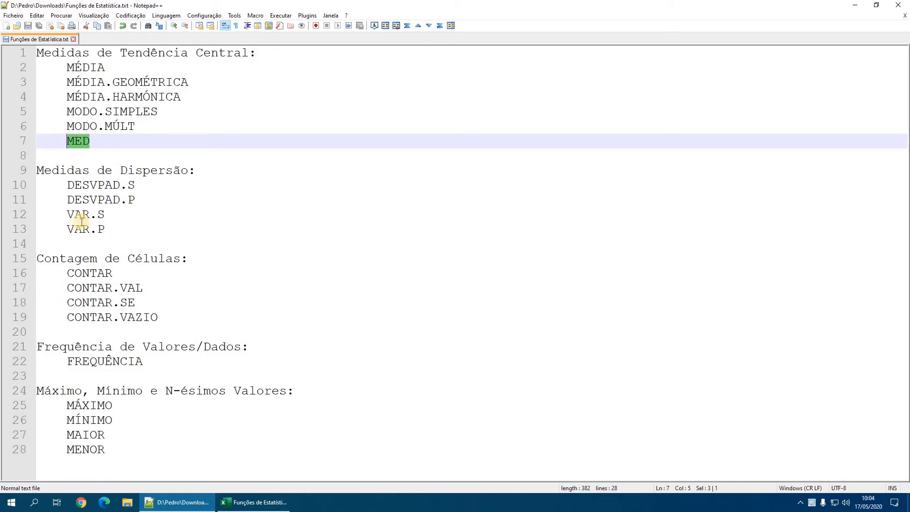
pyautogui.click(263, 502)
pyautogui.click(137, 476)
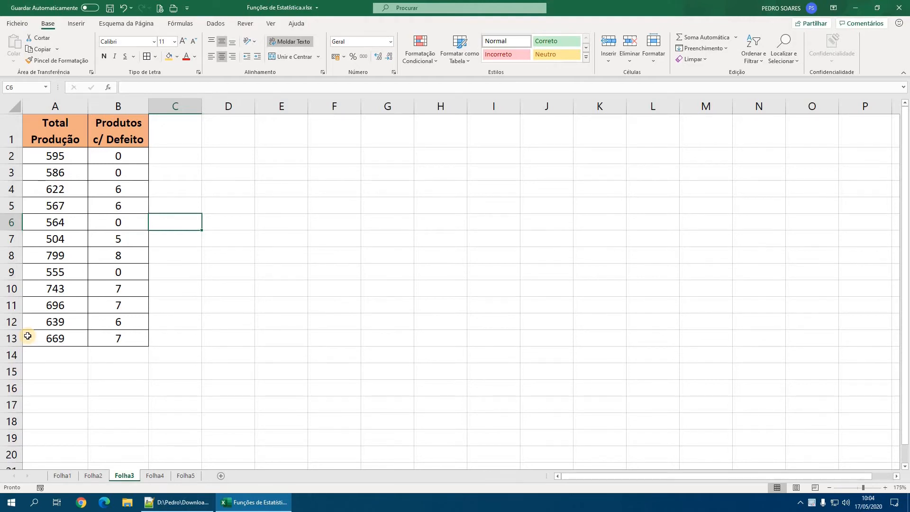
# - Begin a standard deviation formula in A15 and compare the descriptions of DESVPAD.S and DESVPAD.P
pyautogui.click(38, 369)
pyautogui.write('=d')
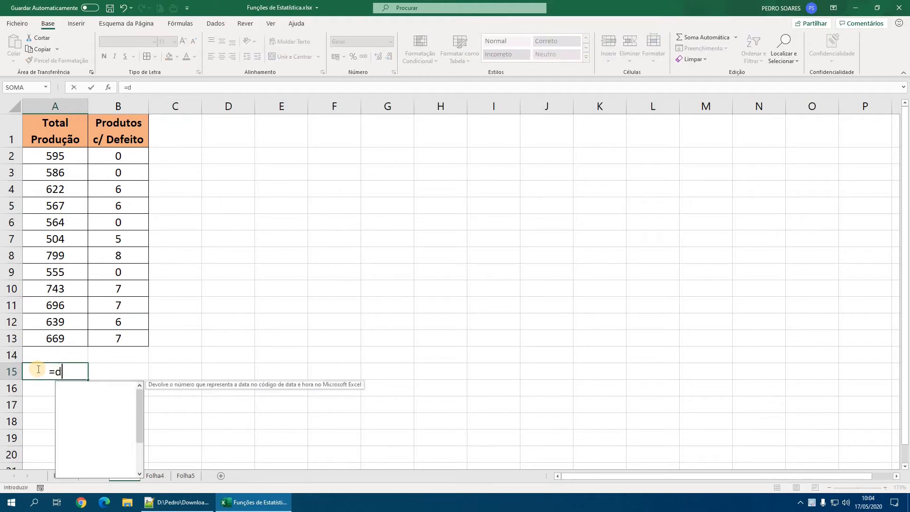
pyautogui.write('esv')
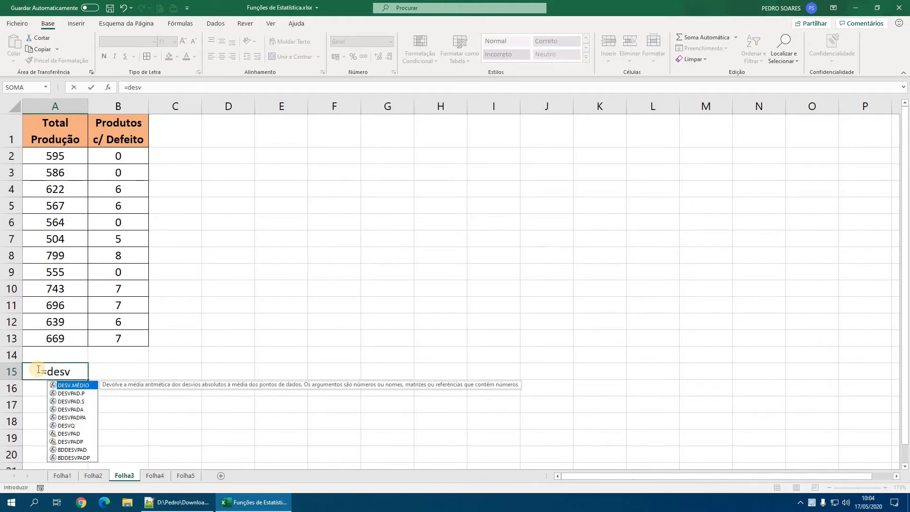
pyautogui.press('Down')
pyautogui.press('Down')
pyautogui.press('Tab')
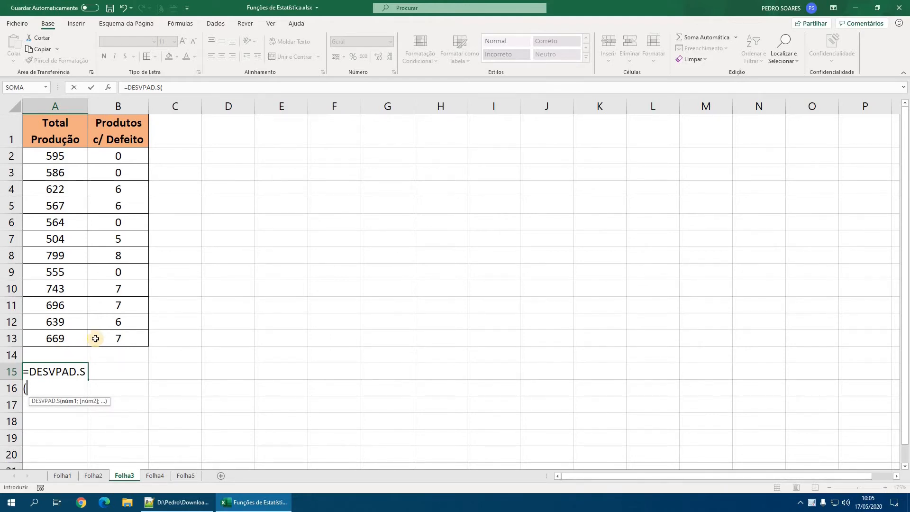
pyautogui.press('BackSpace')
pyautogui.press('BackSpace')
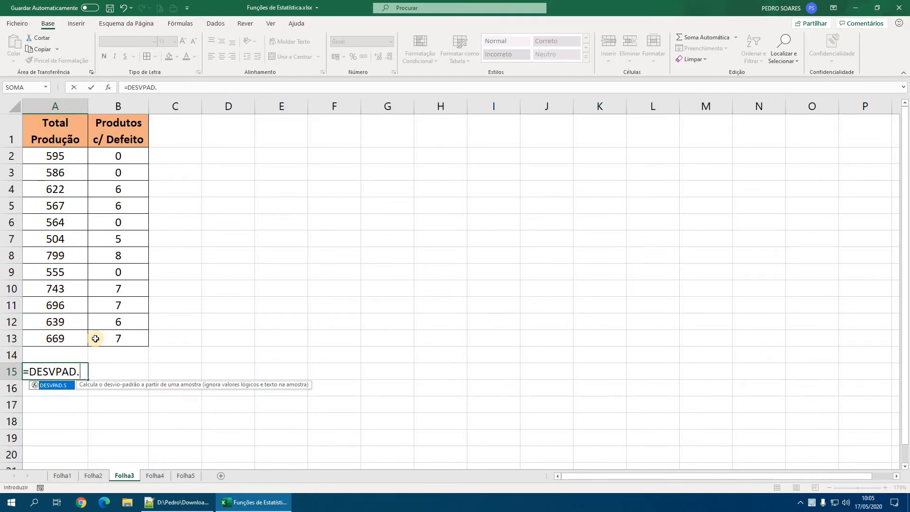
pyautogui.write('P')
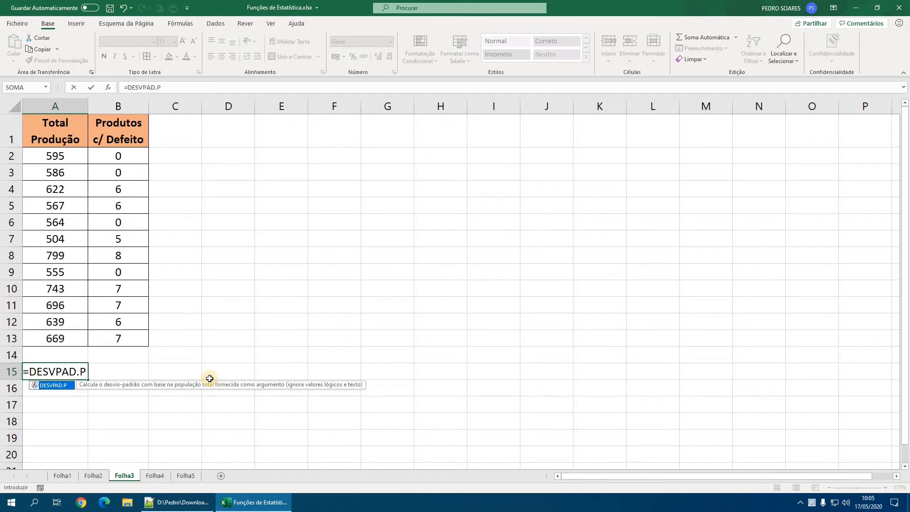
pyautogui.press('BackSpace')
pyautogui.write('S')
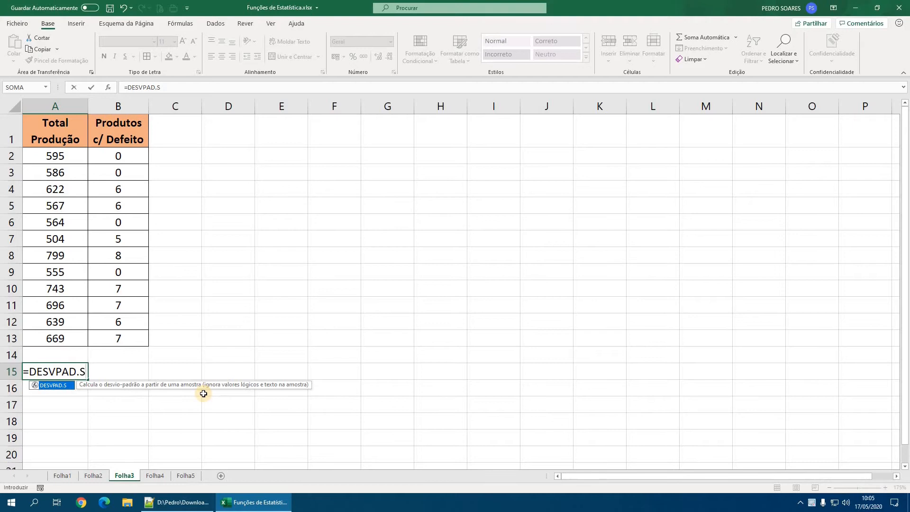
# - Complete the A15 formula with DESVPAD.P over the Total Produção values A2:A13
pyautogui.press('BackSpace')
pyautogui.write('P(')
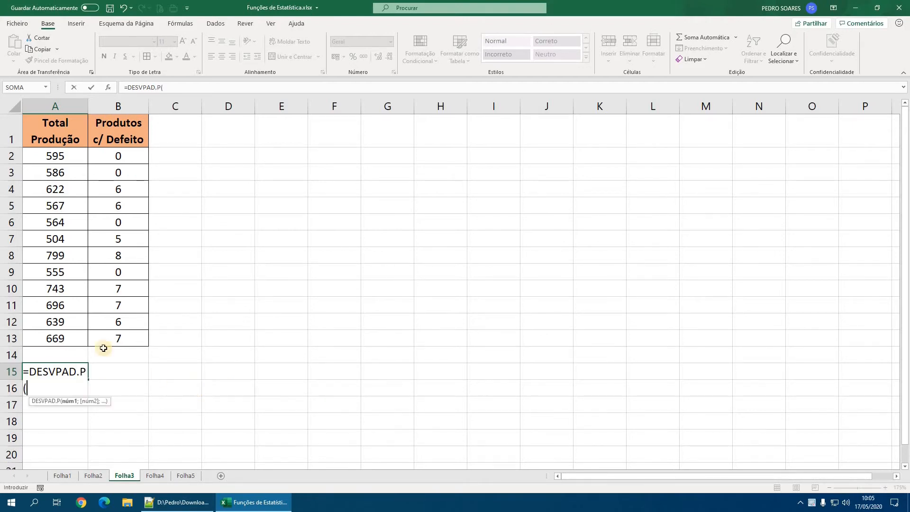
pyautogui.moveTo(55, 157); pyautogui.dragTo(66, 337)
pyautogui.press('Return')
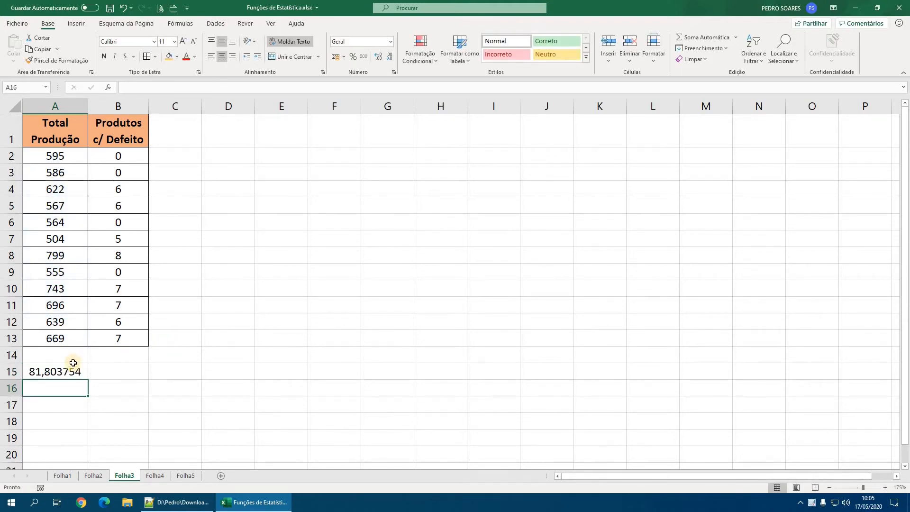
# - Calculate the sample standard deviation of A2:A13 in A16 with DESVPAD.S, and check the formulas in A15 and A16
pyautogui.write('=desv')
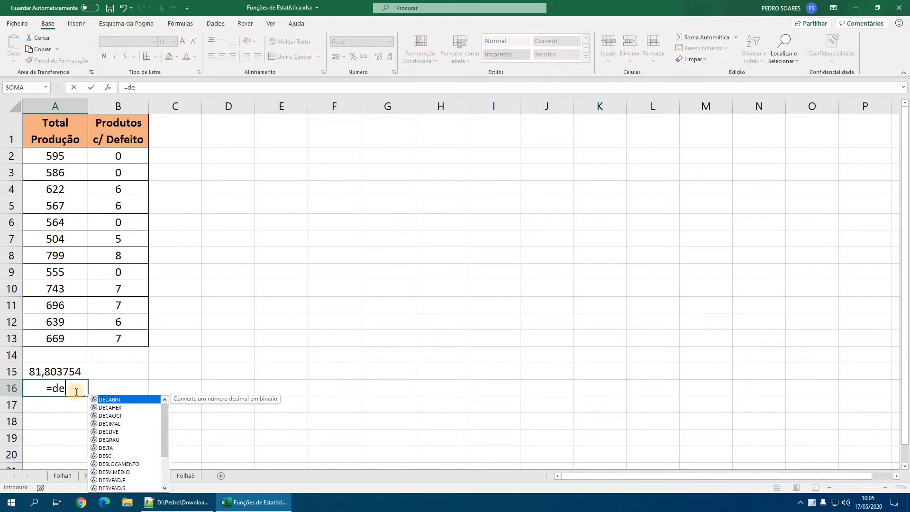
pyautogui.press('Down')
pyautogui.press('Down')
pyautogui.press('Tab')
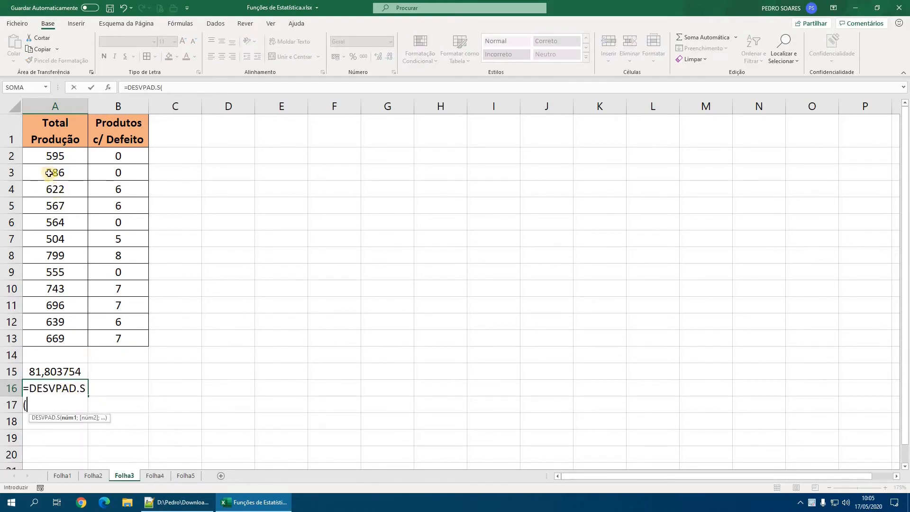
pyautogui.moveTo(55, 156); pyautogui.dragTo(64, 331)
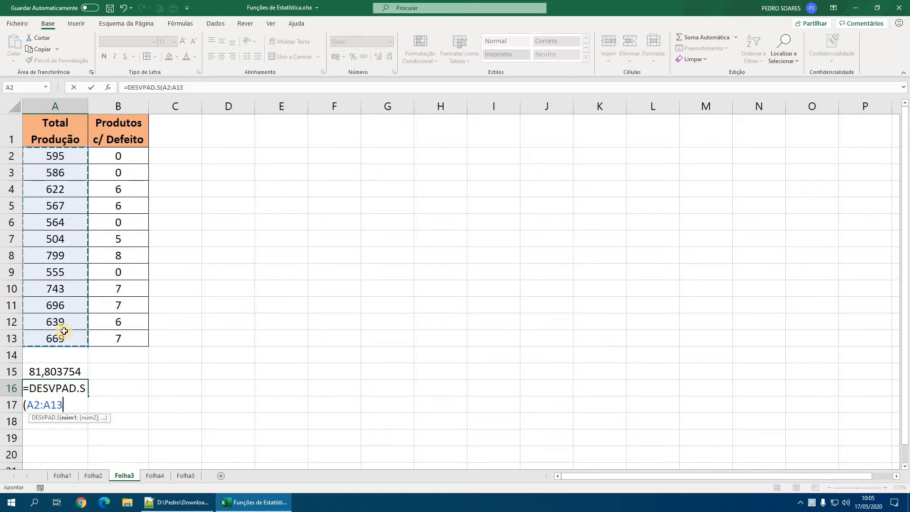
pyautogui.press('Return')
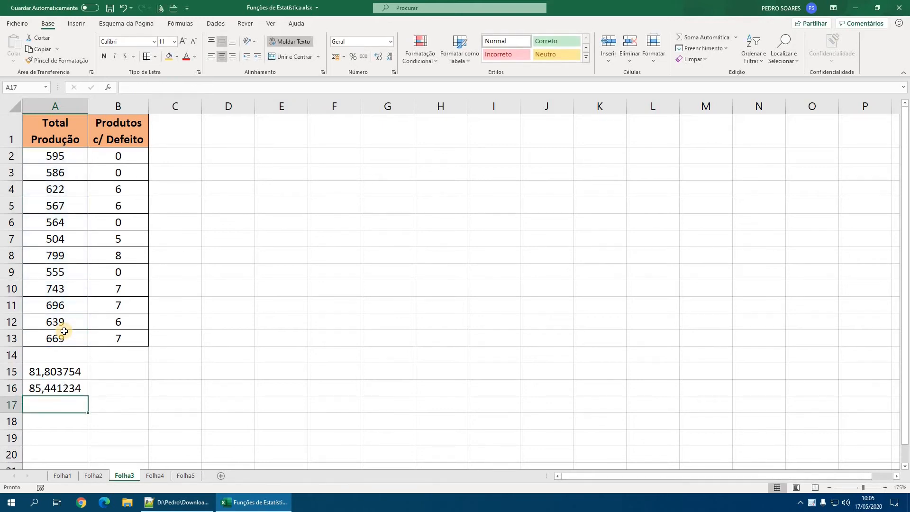
pyautogui.click(51, 372)
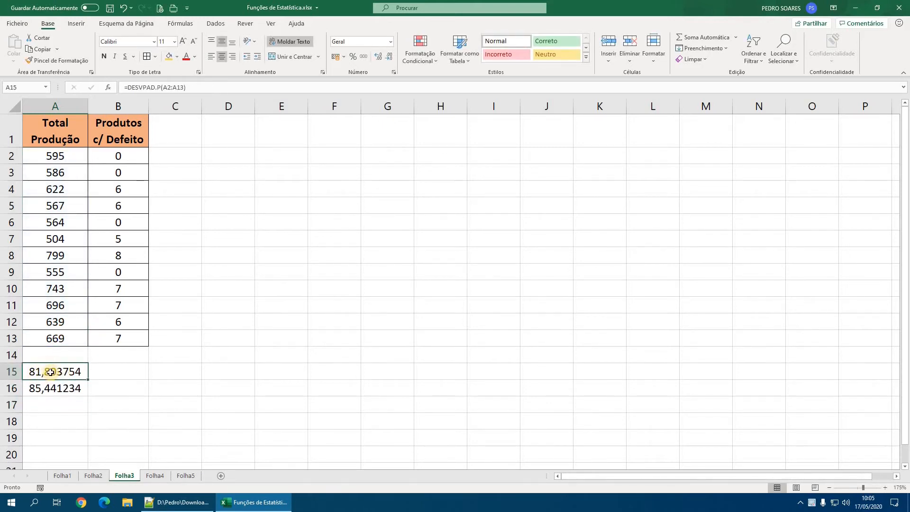
pyautogui.click(51, 392)
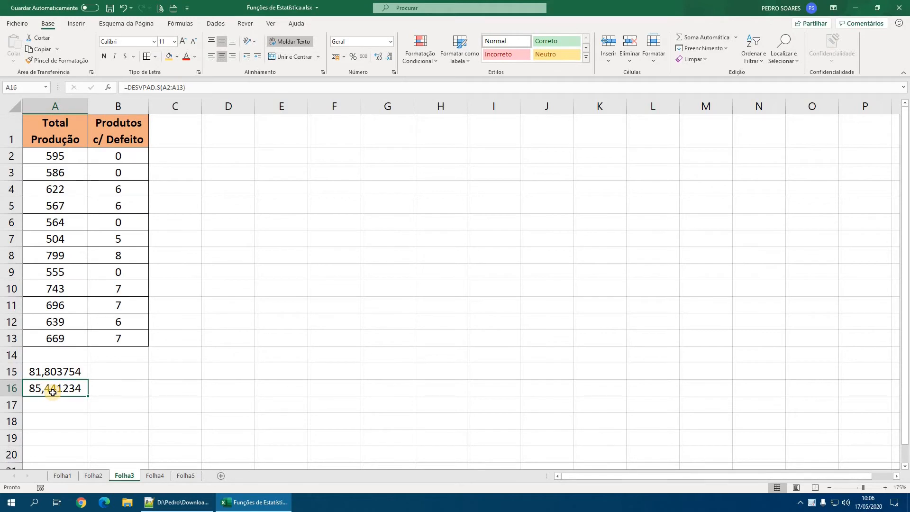
# - Calculate the population variance of the Total Produção values A2:A13 in A17 with VAR.P
pyautogui.click(73, 405)
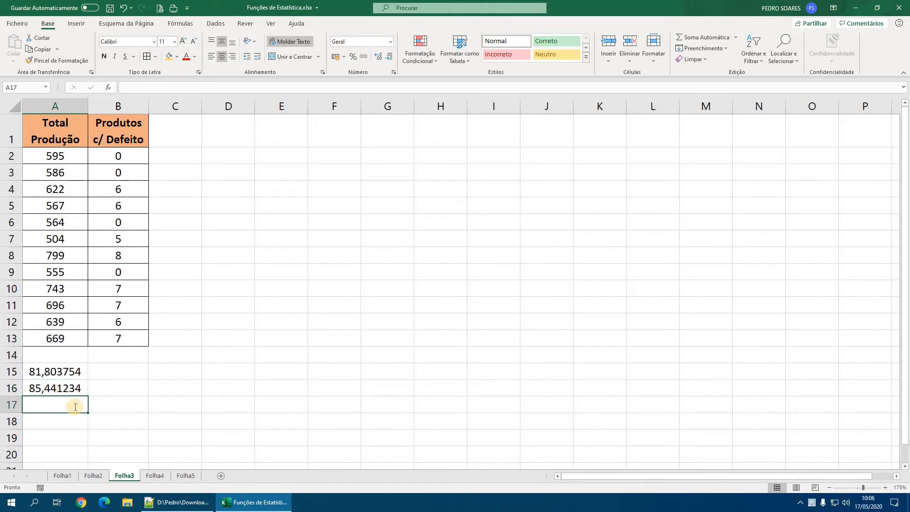
pyautogui.write('Var')
pyautogui.press('BackSpace')
pyautogui.press('BackSpace')
pyautogui.press('BackSpace')
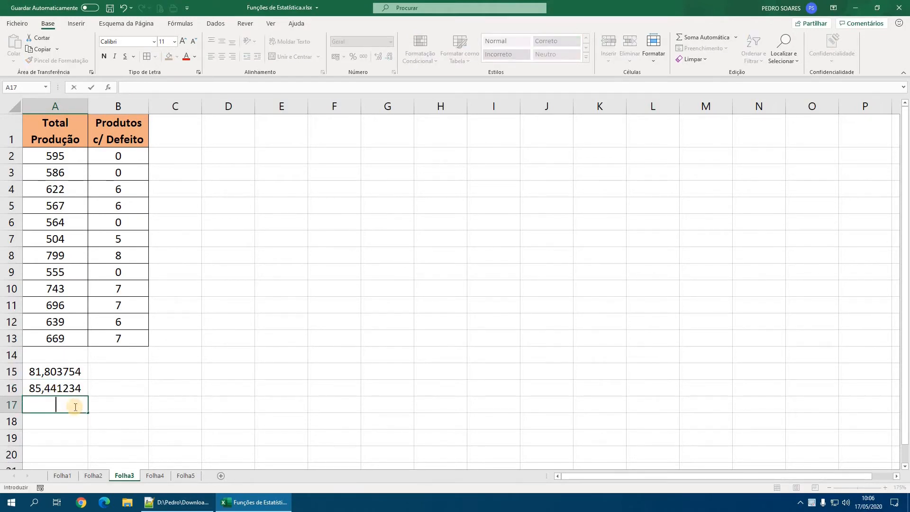
pyautogui.write('=var')
pyautogui.press('Down')
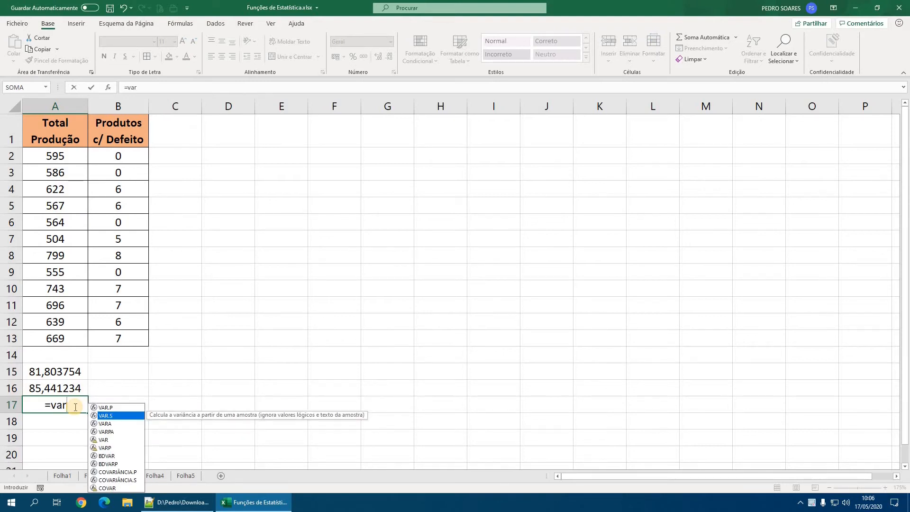
pyautogui.press('Up')
pyautogui.press('Tab')
pyautogui.moveTo(56, 156); pyautogui.dragTo(86, 338)
pyautogui.press('Return')
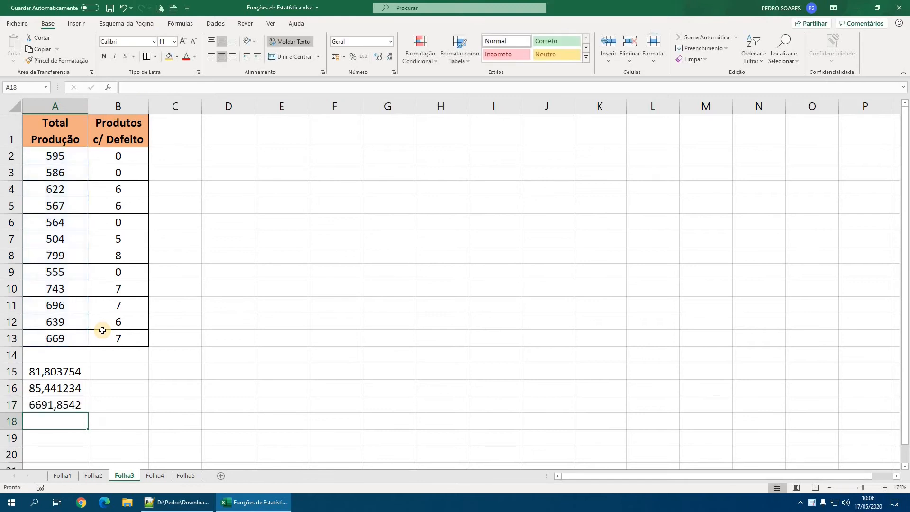
# - Calculate the sample variance of the Total Produção values A2:A13 in A18 with VAR.S
pyautogui.write('=var')
pyautogui.press('Down')
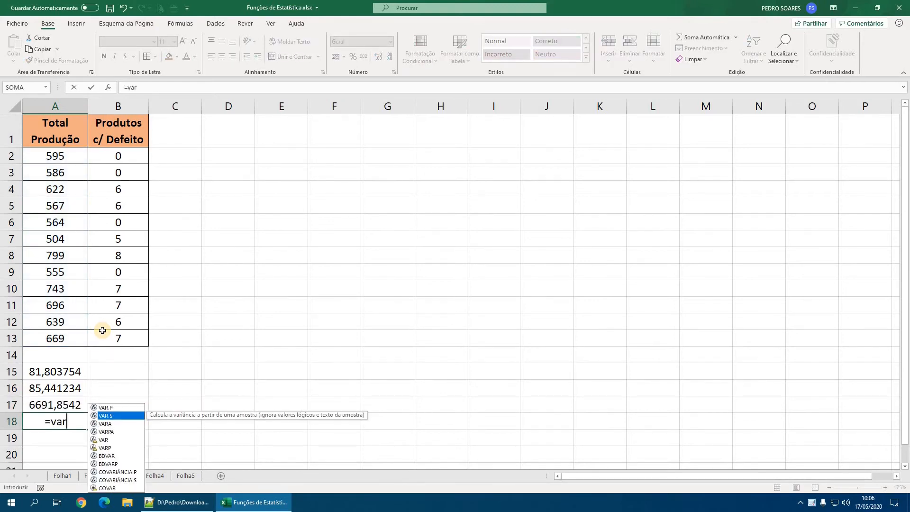
pyautogui.press('Tab')
pyautogui.moveTo(61, 154); pyautogui.dragTo(71, 341)
pyautogui.press('Return')
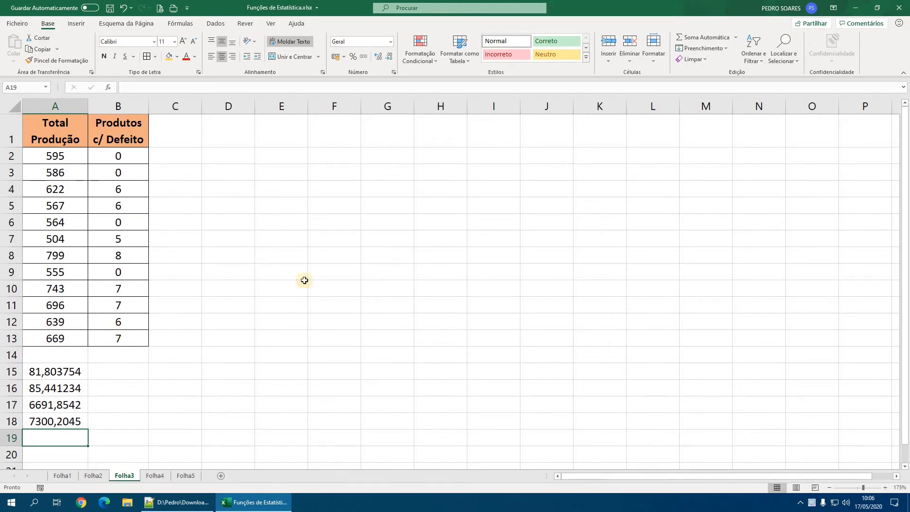
# - Switch to Notepad++ to review the cell counting functions from CONTAR to CONTAR.VAZIO, and return to Excel on sheet Folha4
pyautogui.click(179, 502)
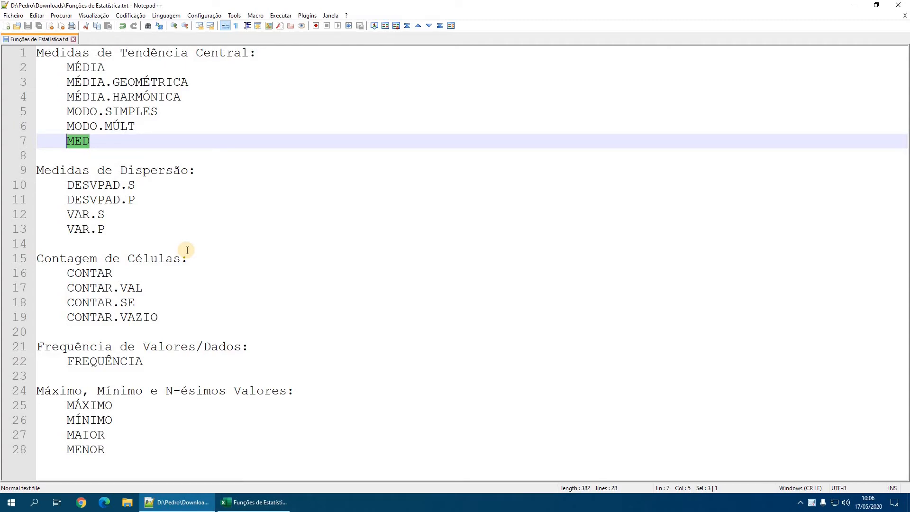
pyautogui.click(258, 502)
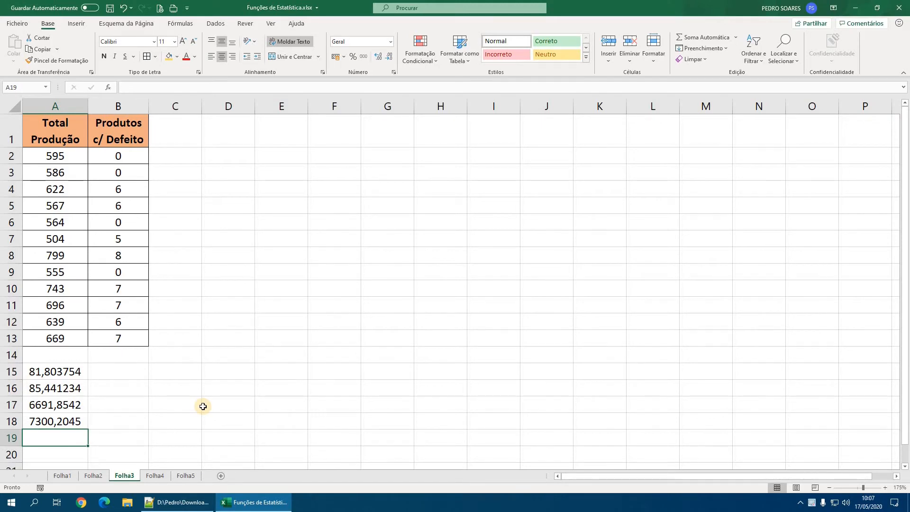
pyautogui.click(194, 502)
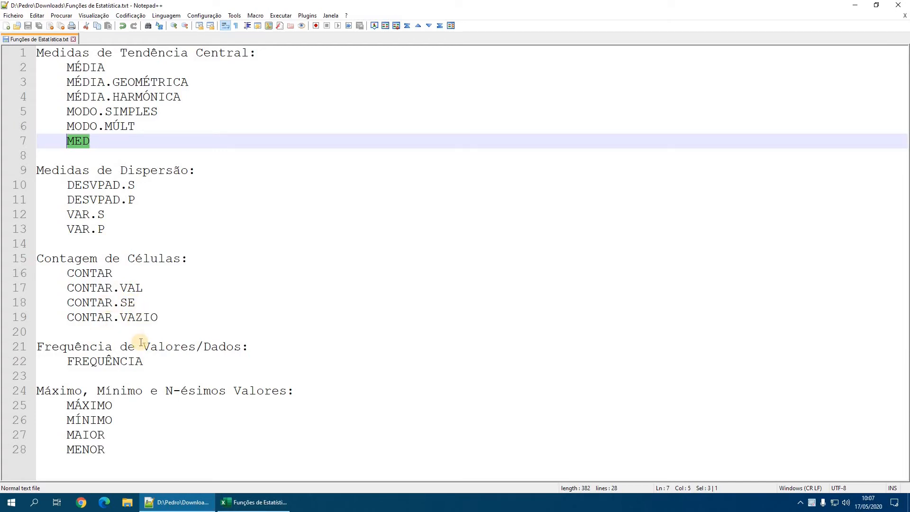
pyautogui.click(117, 275)
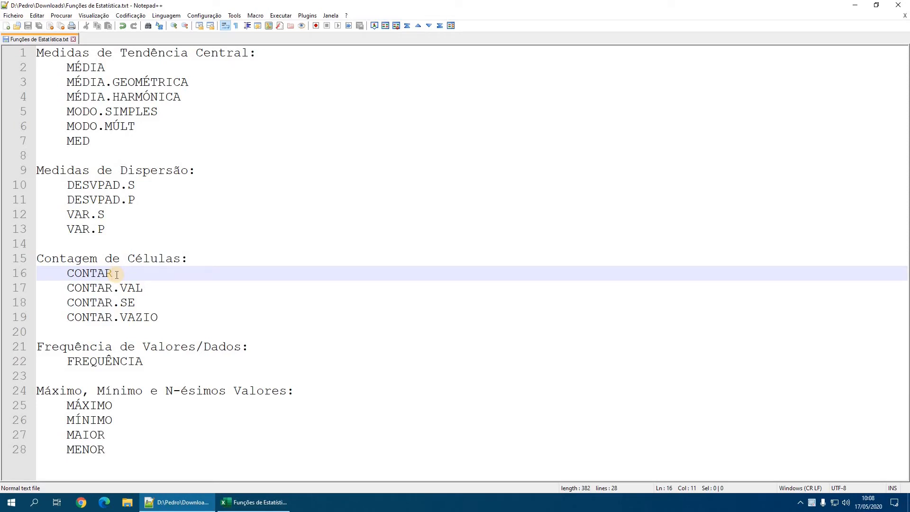
pyautogui.click(138, 317)
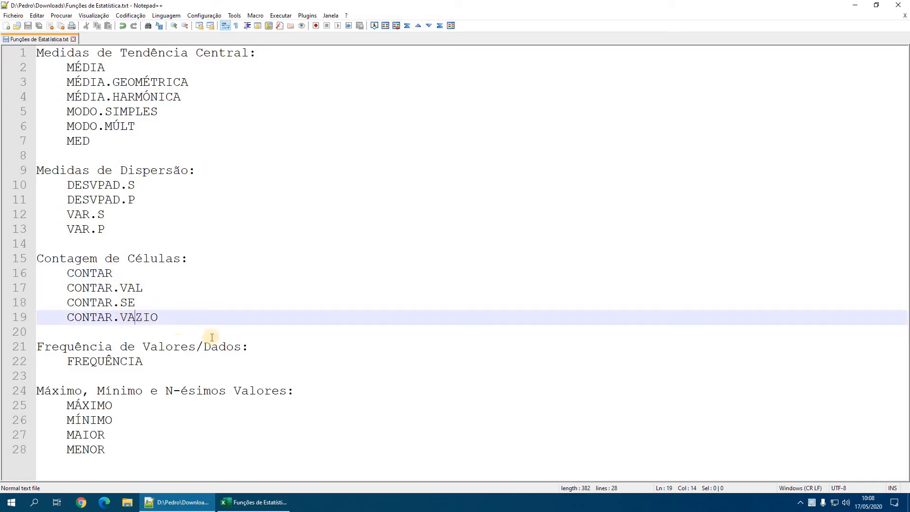
pyautogui.click(249, 506)
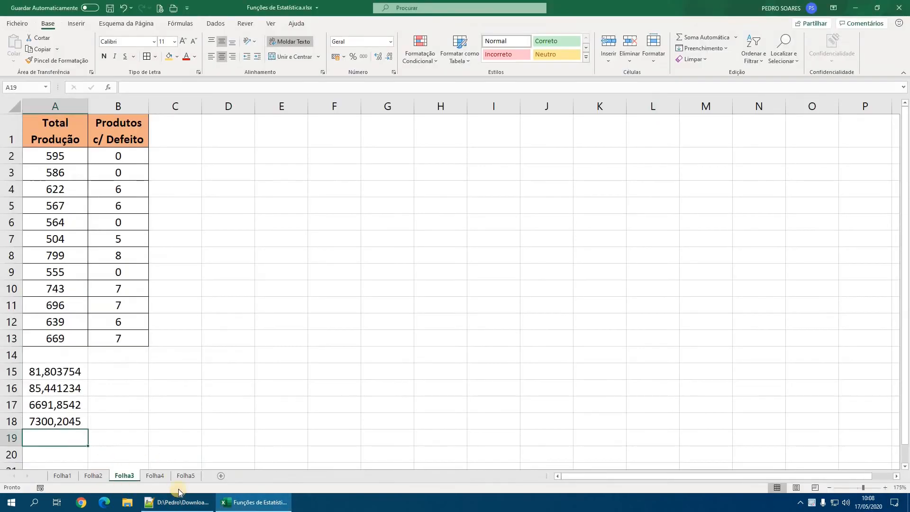
pyautogui.click(157, 476)
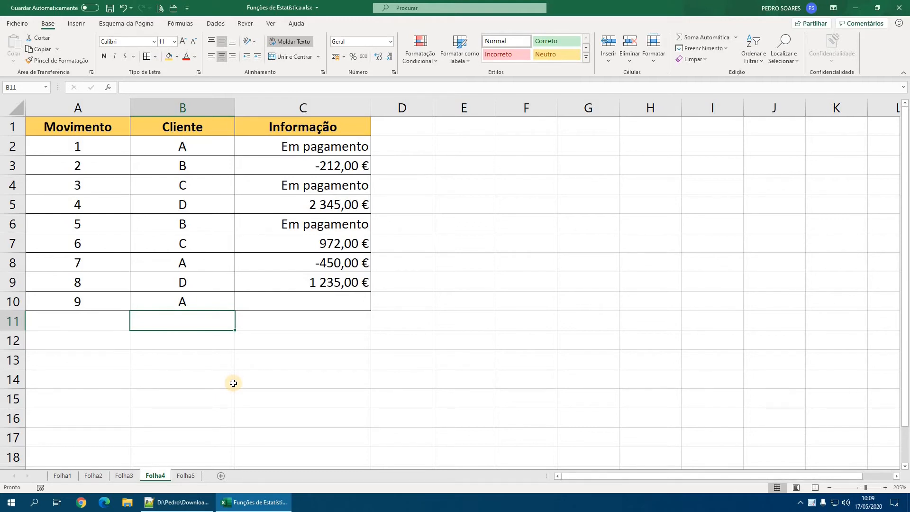
# - Count the numeric entries of the Informação column C2:C10 in C11 with CONTAR, and select the result cell
pyautogui.click(292, 321)
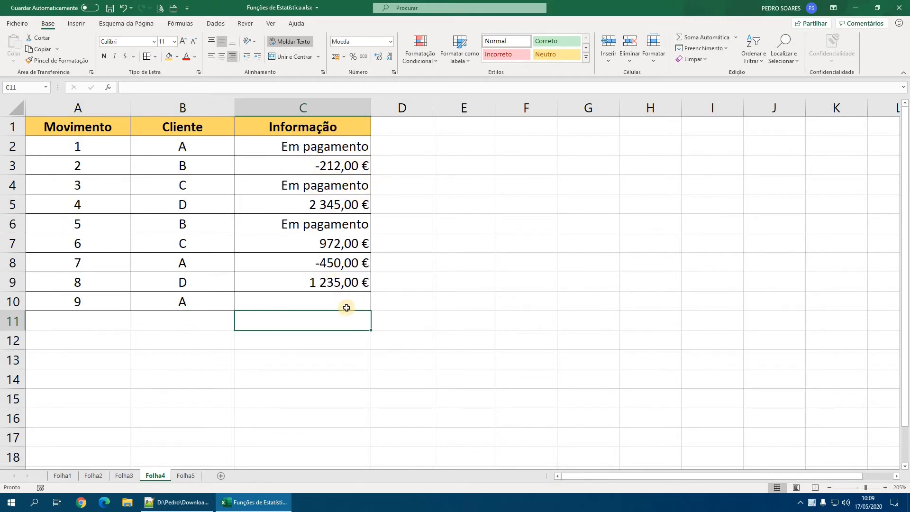
pyautogui.write('=conn')
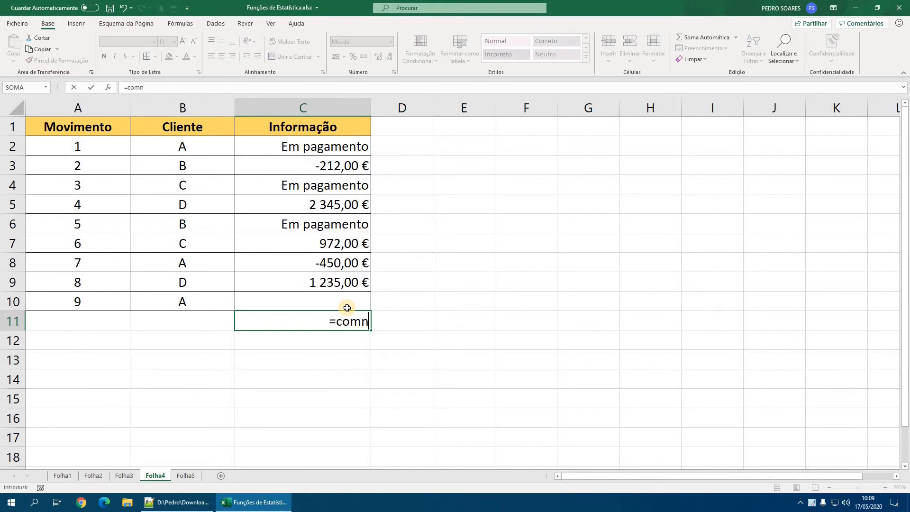
pyautogui.press('BackSpace')
pyautogui.press('BackSpace')
pyautogui.write('nt')
pyautogui.press('Tab')
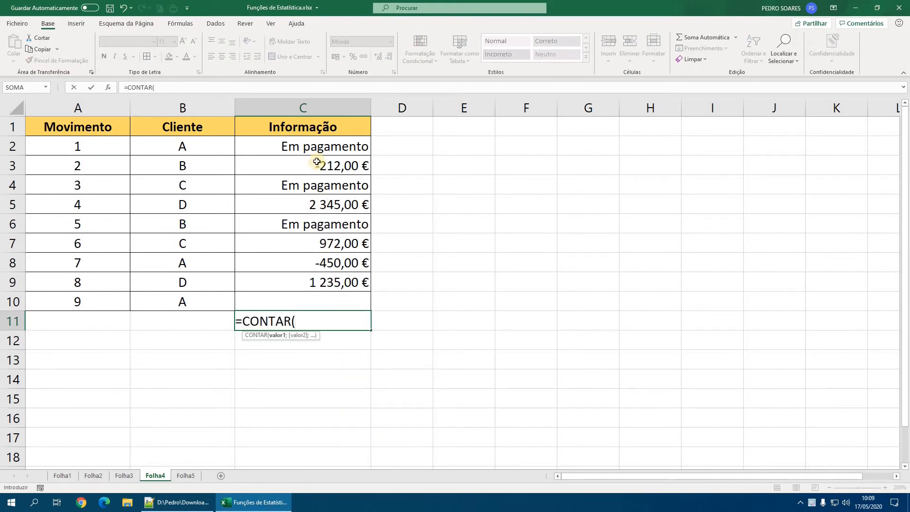
pyautogui.click(319, 146)
pyautogui.moveTo(321, 169); pyautogui.dragTo(324, 303)
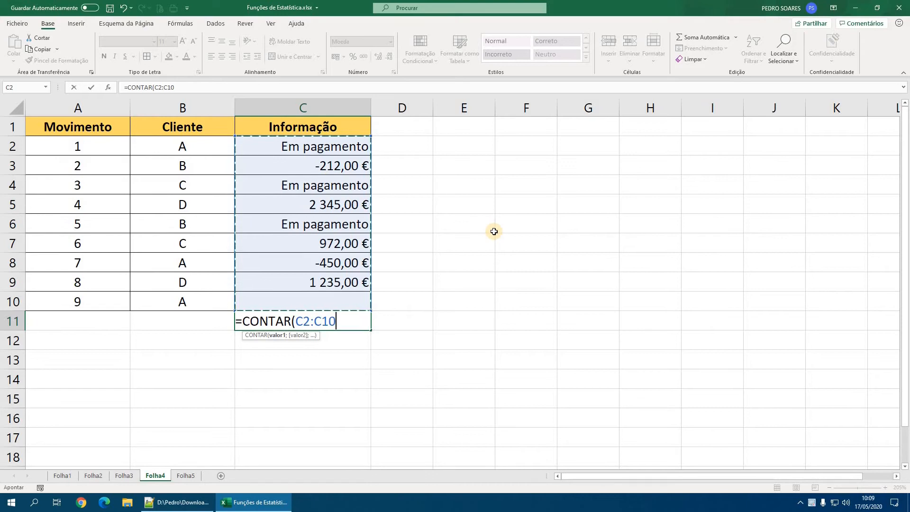
pyautogui.press('Return')
pyautogui.moveTo(350, 319); pyautogui.dragTo(362, 417)
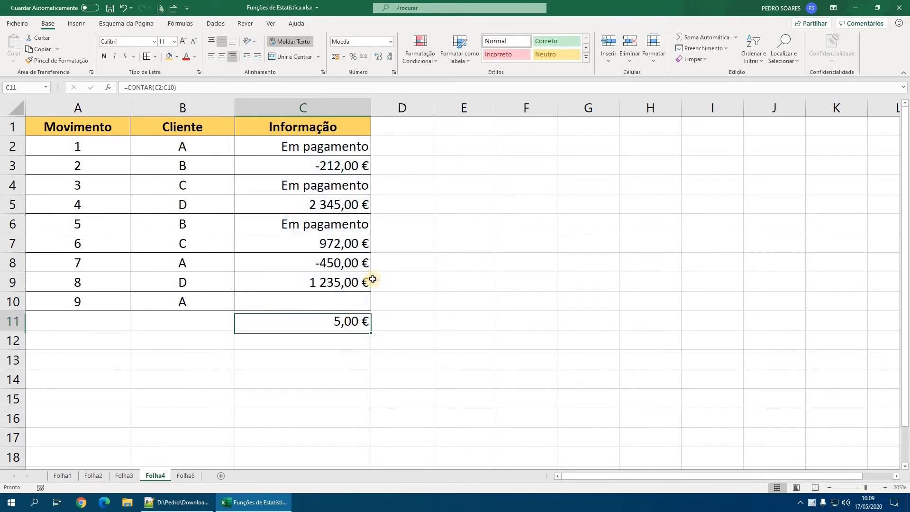
# - Set the C11 count to the Geral number format with centred alignment, and step through the numeric entries of the Informação column
pyautogui.click(391, 42)
pyautogui.click(368, 56)
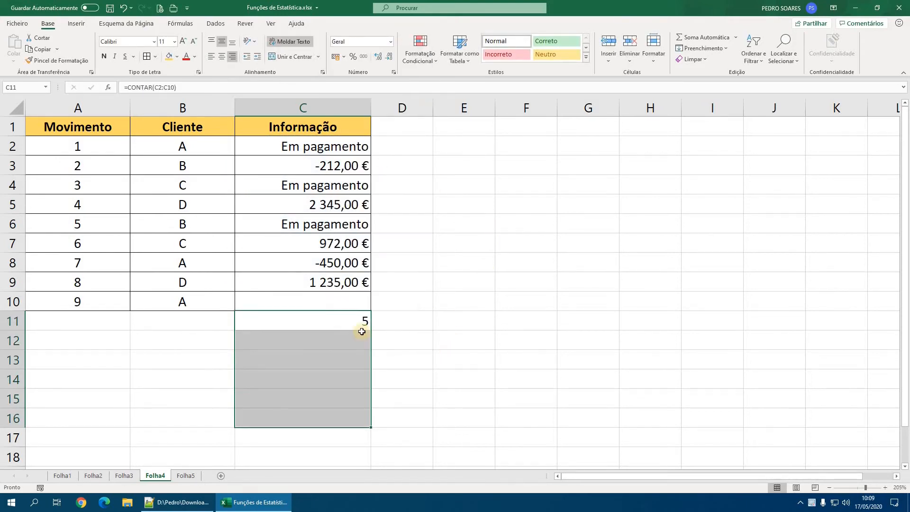
pyautogui.click(221, 56)
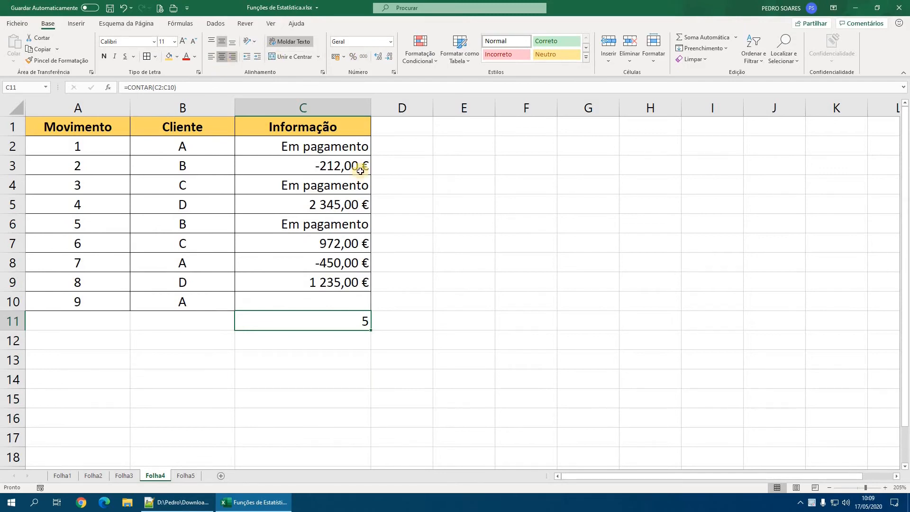
pyautogui.click(351, 167)
pyautogui.press('Down')
pyautogui.press('Down')
pyautogui.press('Down')
pyautogui.press('Down')
pyautogui.press('Down')
pyautogui.press('Down')
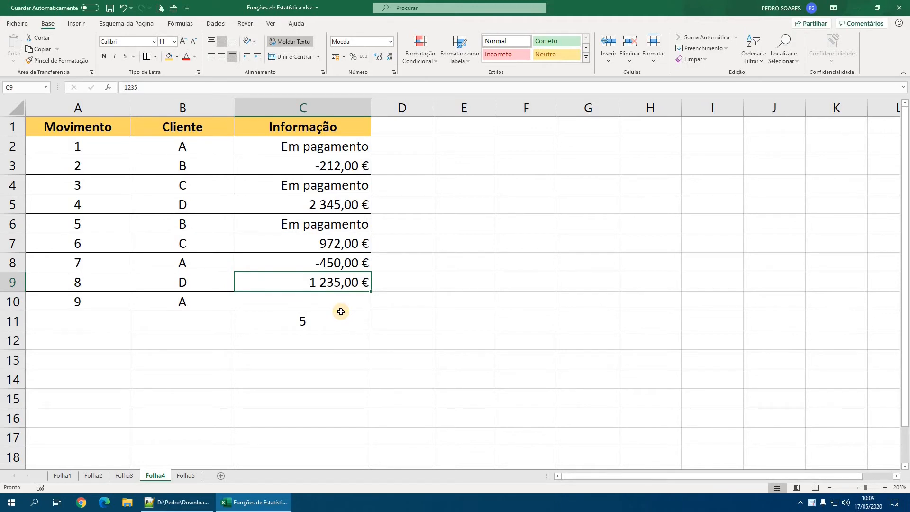
# - Count the non-empty cells of the Informação column C2:C10 in C12 with CONTAR.VAL
pyautogui.click(338, 339)
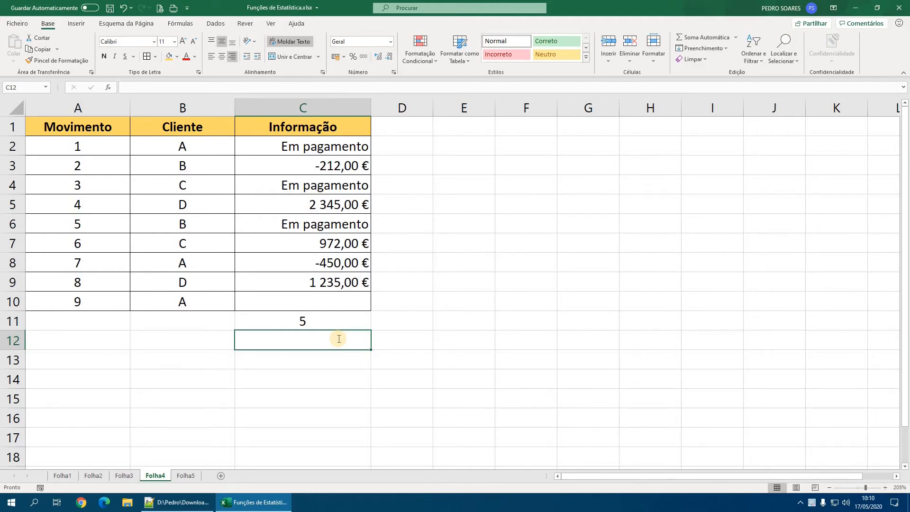
pyautogui.write('=contar.v')
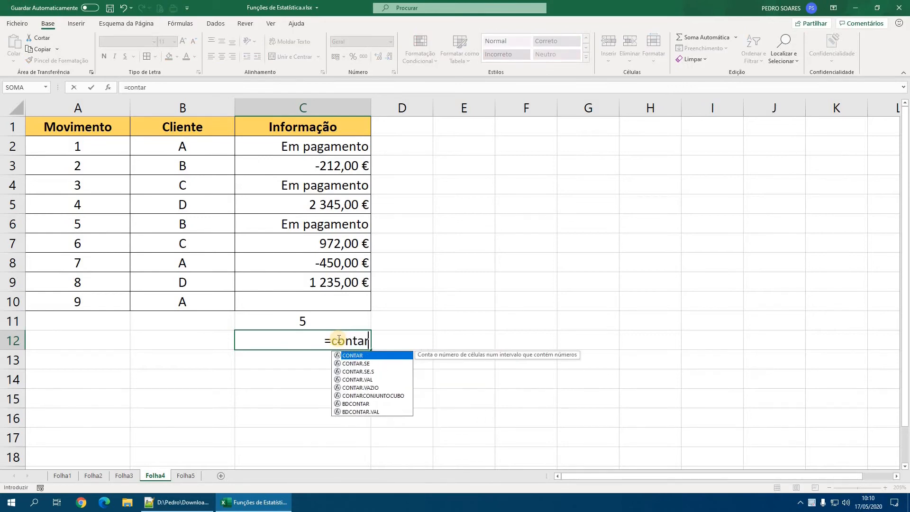
pyautogui.press('Tab')
pyautogui.moveTo(326, 146); pyautogui.dragTo(397, 308)
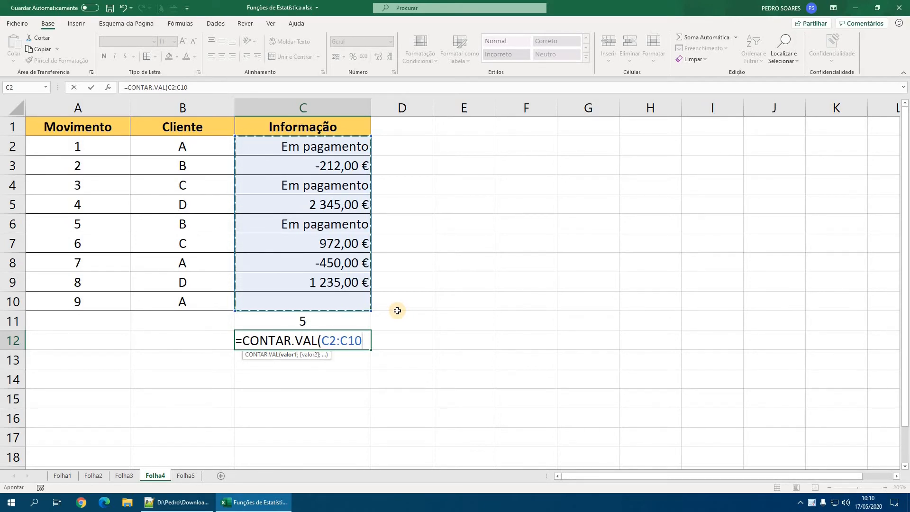
pyautogui.press('Return')
# - Centre the contents of cells C11:C14 horizontally, and select cell C3 to check the counted entries
pyautogui.moveTo(350, 322); pyautogui.dragTo(333, 377)
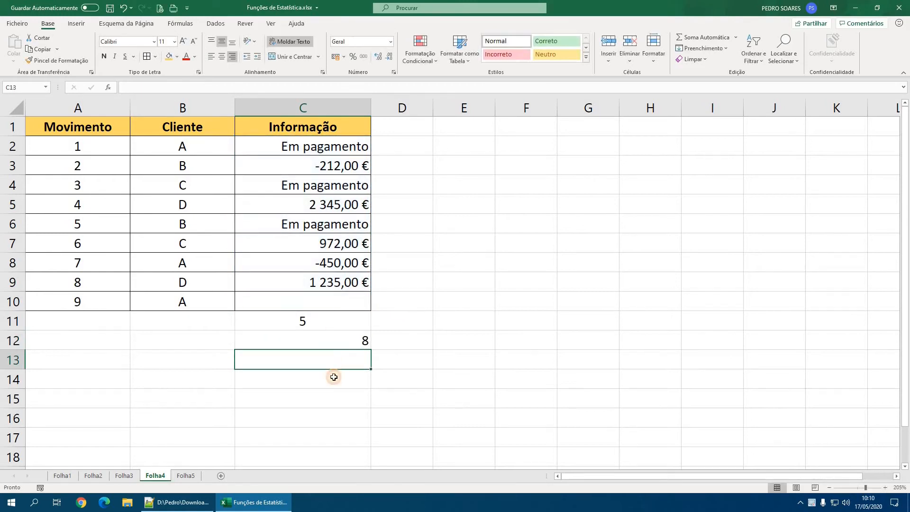
pyautogui.click(211, 57)
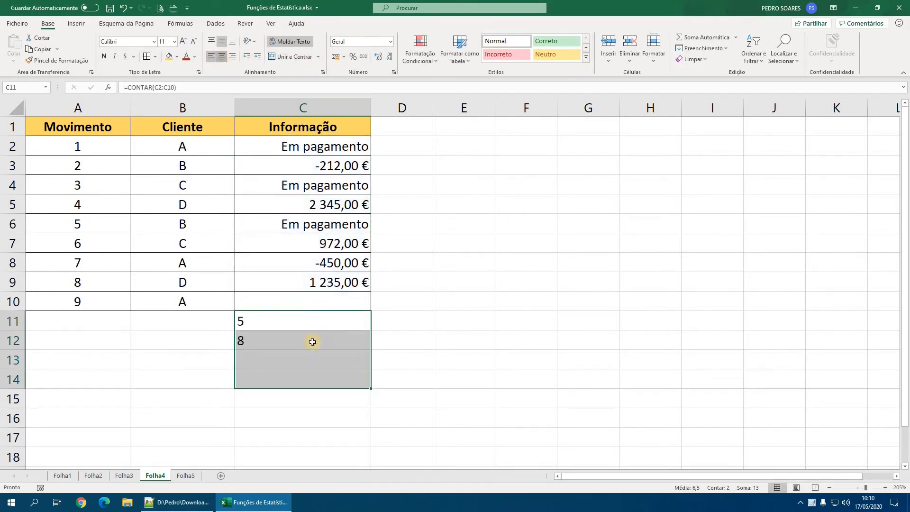
pyautogui.click(221, 57)
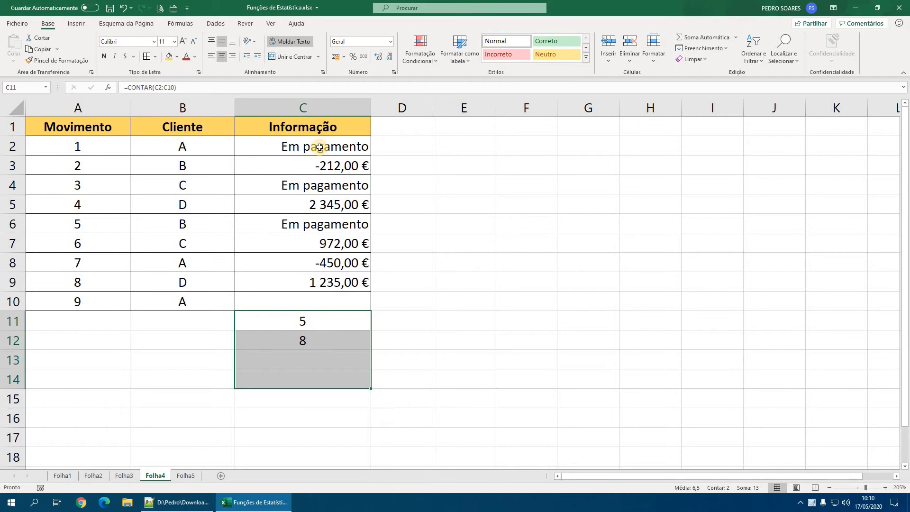
pyautogui.click(337, 166)
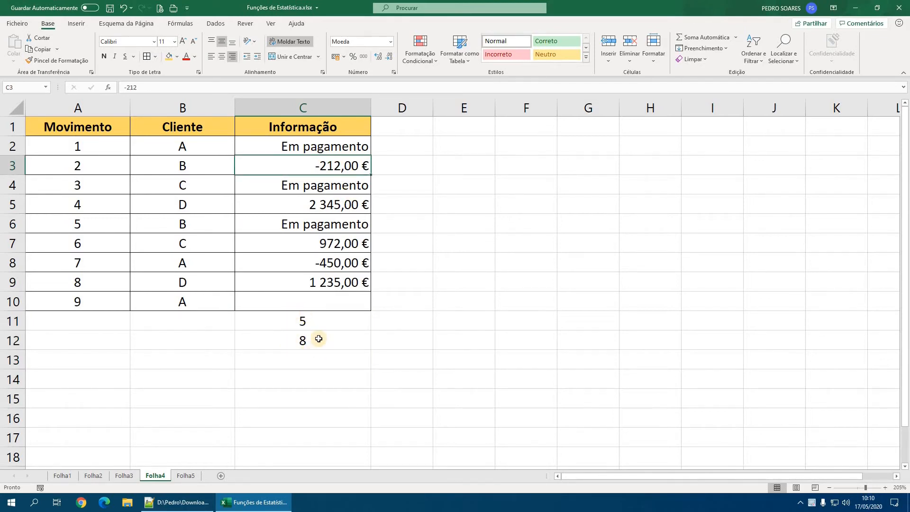
# - Count the empty cells of the Informação column C2:C10 in C13 with CONTAR.VAZIO
pyautogui.click(314, 357)
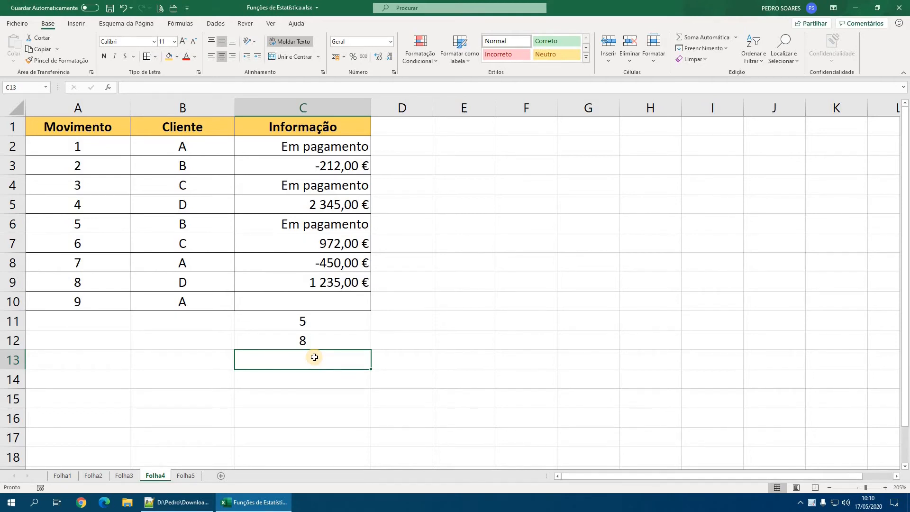
pyautogui.write('=cont')
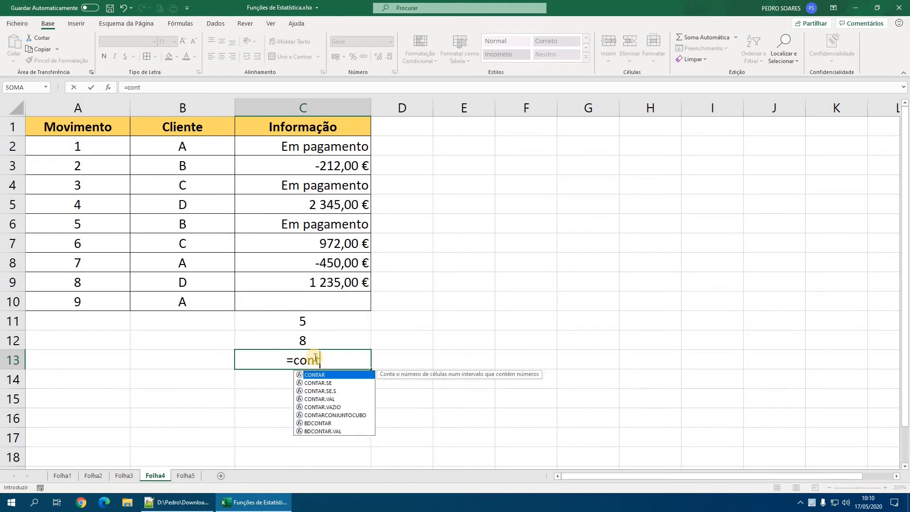
pyautogui.press('Down')
pyautogui.press('Down')
pyautogui.press('Down')
pyautogui.press('Down')
pyautogui.press('Tab')
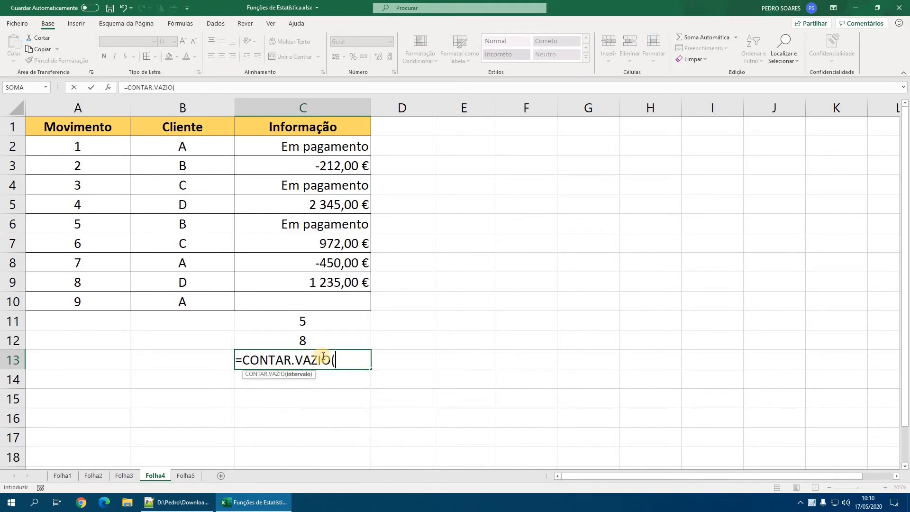
pyautogui.moveTo(325, 148); pyautogui.dragTo(398, 317)
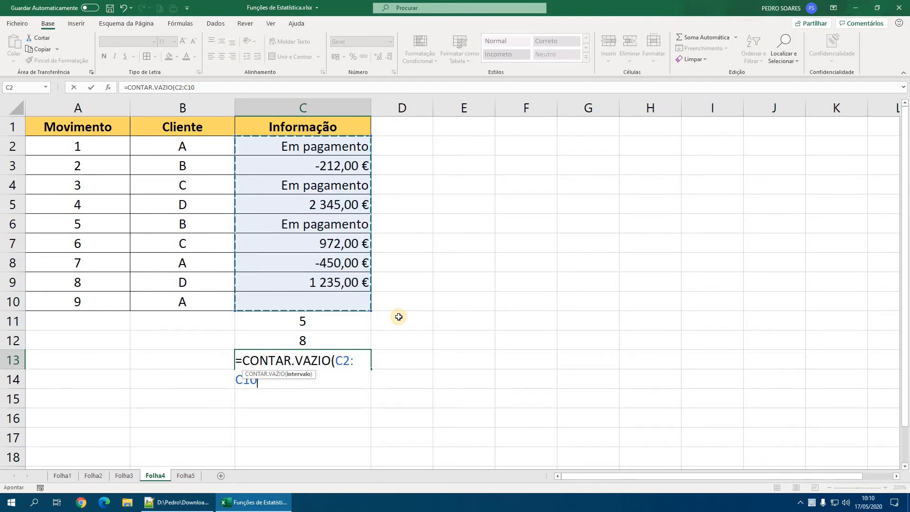
pyautogui.press('Return')
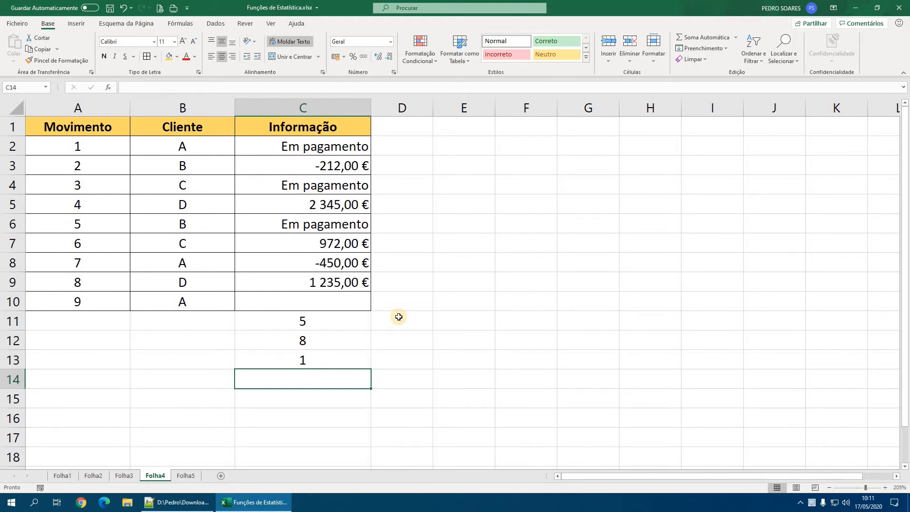
# - Count the negative values of C2:C10 in C14 with CONTAR.SE and the criterion "<0", and select the result cell
pyautogui.write('=')
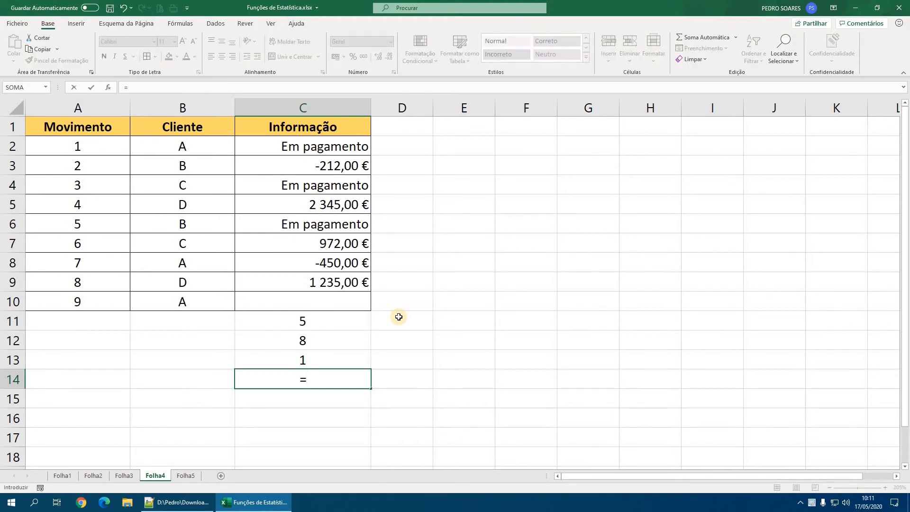
pyautogui.write('con')
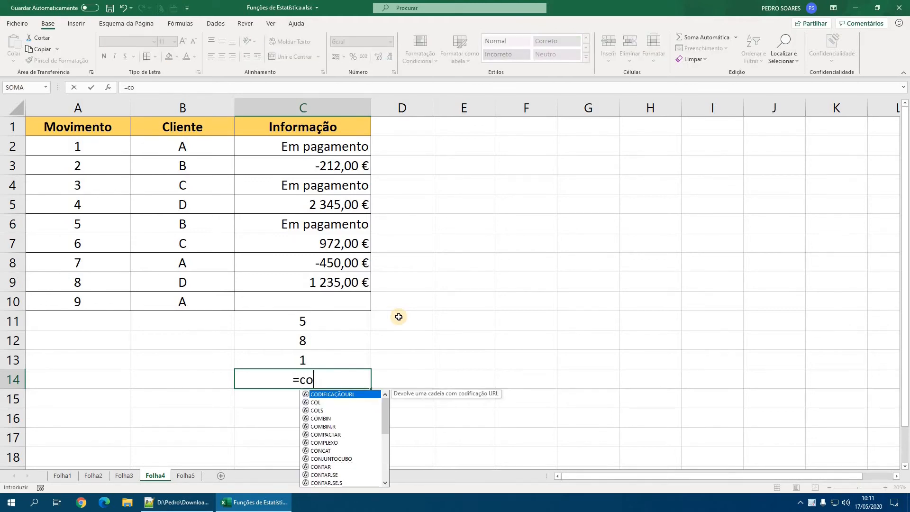
pyautogui.press('Down')
pyautogui.press('Down')
pyautogui.press('Down')
pyautogui.press('Tab')
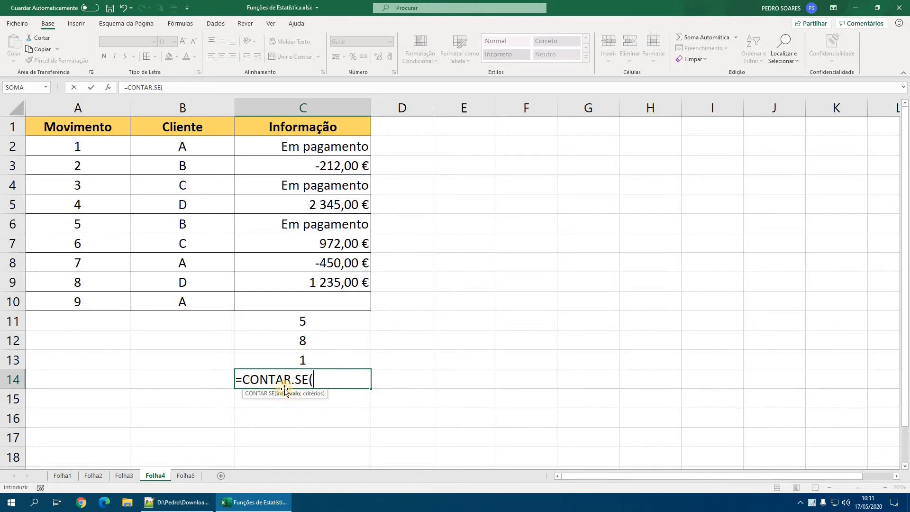
pyautogui.moveTo(325, 146); pyautogui.dragTo(336, 302)
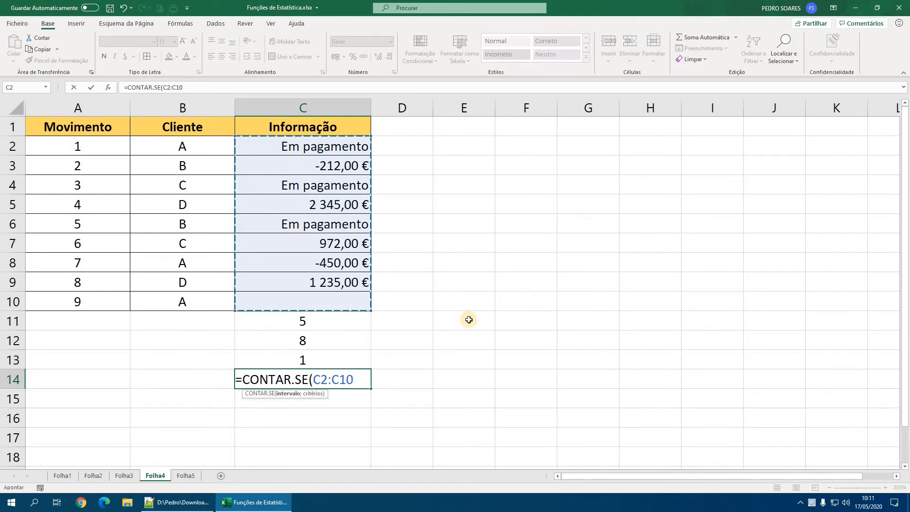
pyautogui.write(';')
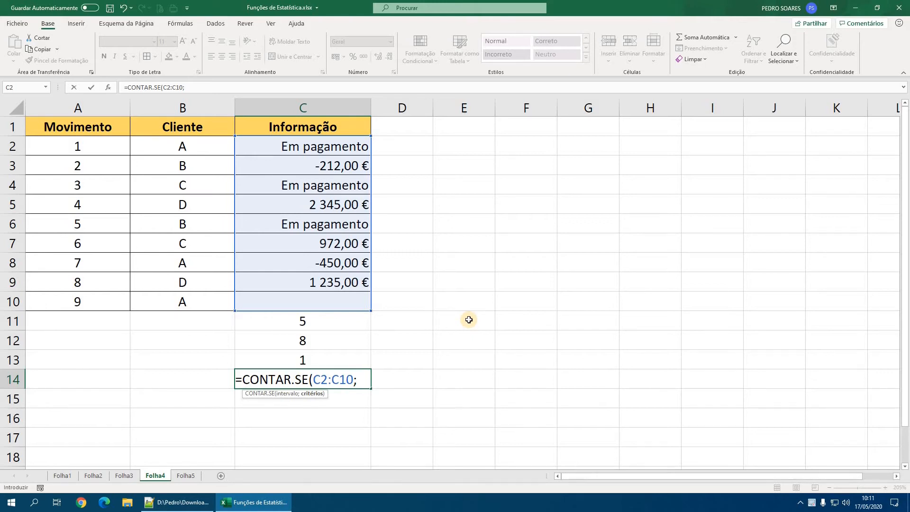
pyautogui.write('"<0')
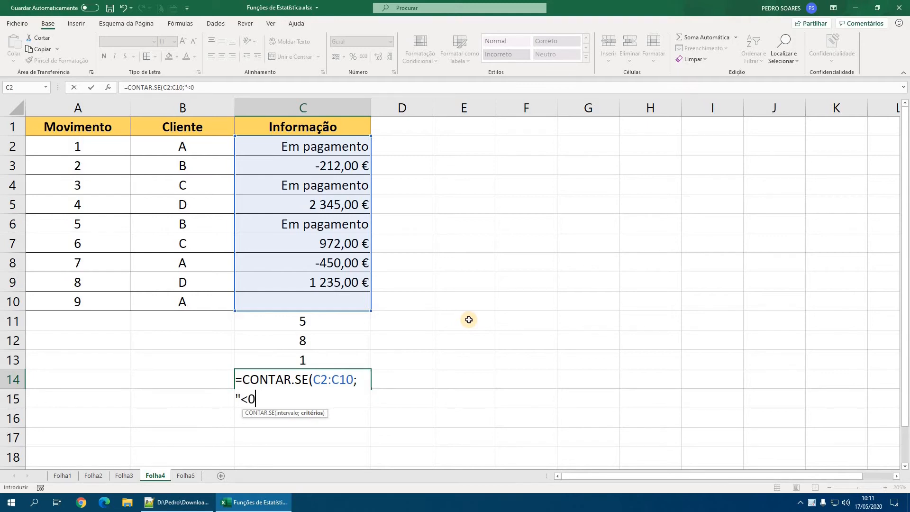
pyautogui.write('")')
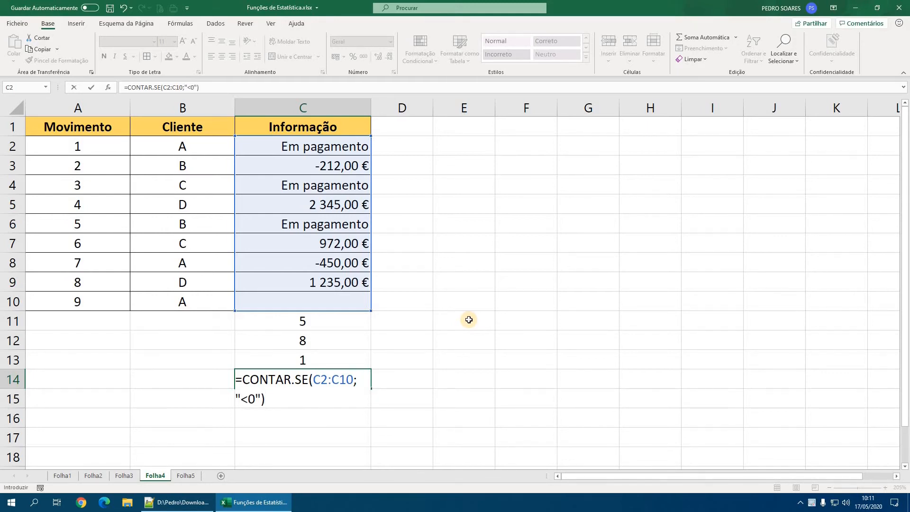
pyautogui.press('Return')
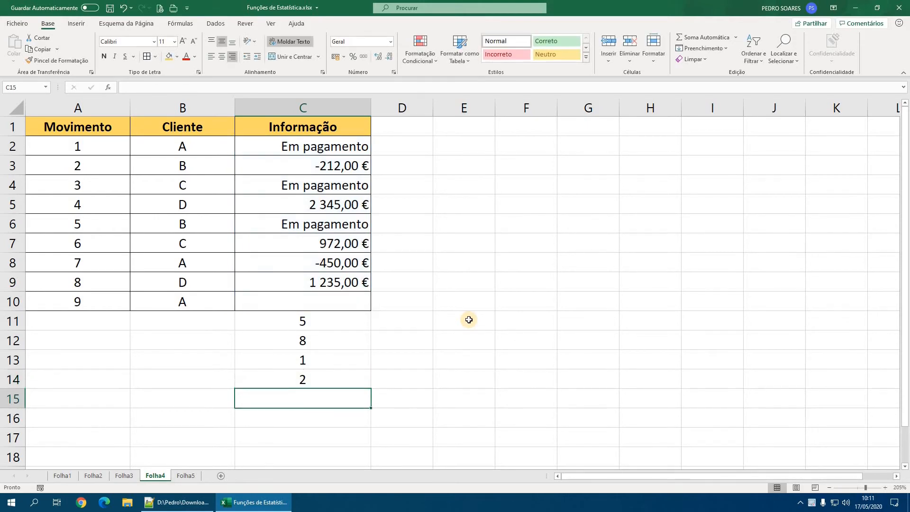
pyautogui.press('Up')
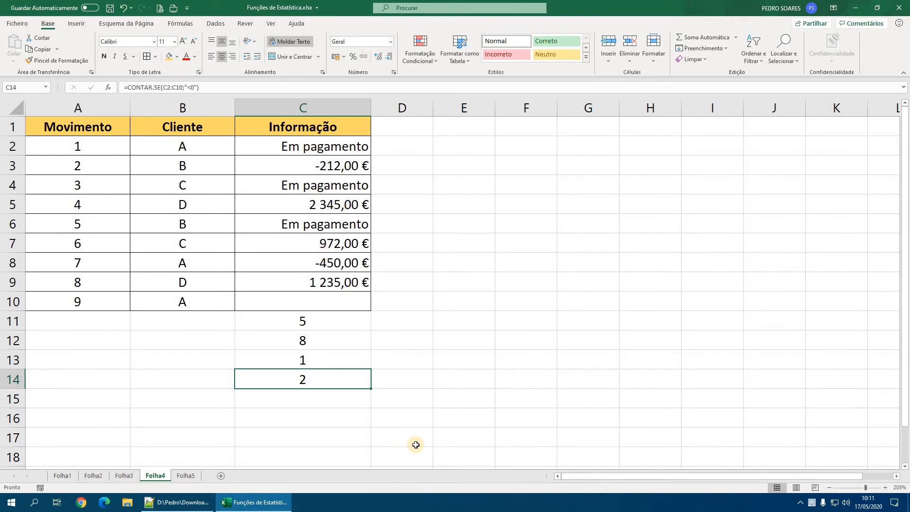
# - Count the "Em pagamento" entries of C2:C10 in C15 with CONTAR.SE, and centre the result
pyautogui.press('Return')
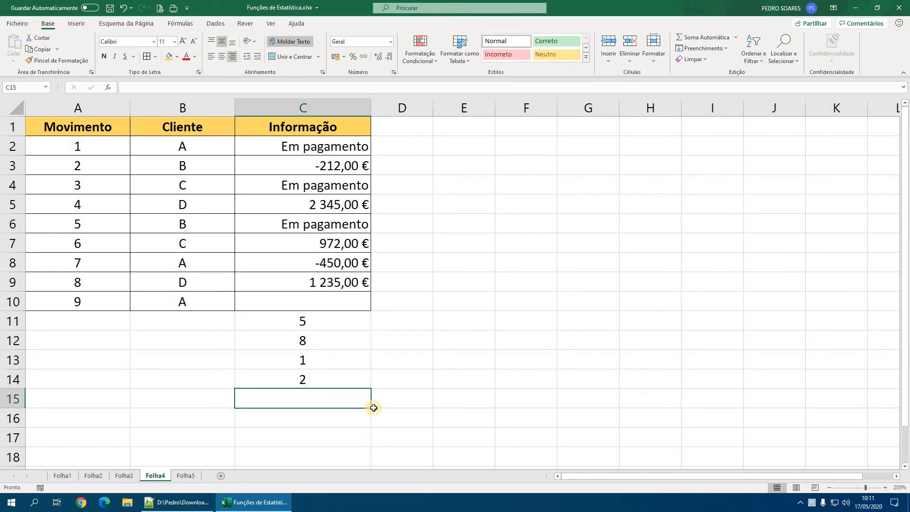
pyautogui.write('=cont')
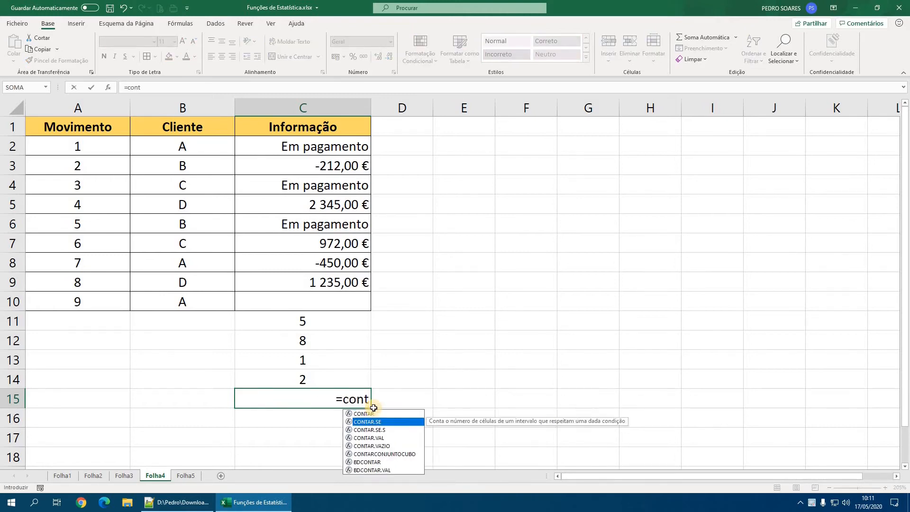
pyautogui.press('Tab')
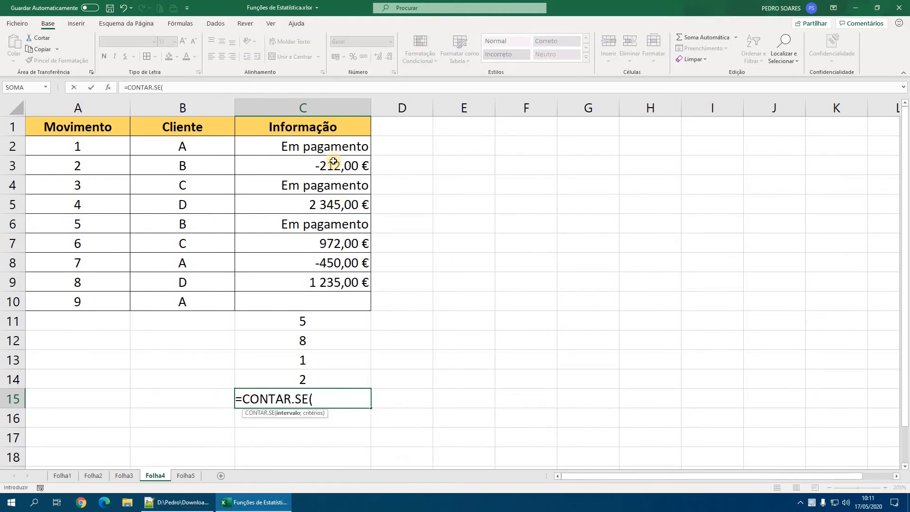
pyautogui.moveTo(337, 148); pyautogui.dragTo(334, 294)
pyautogui.write(';')
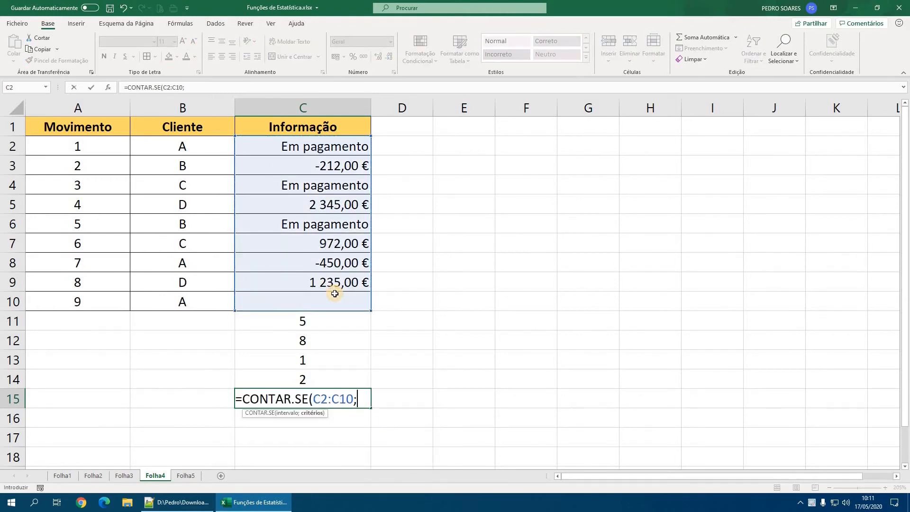
pyautogui.write('"Em pagamento")')
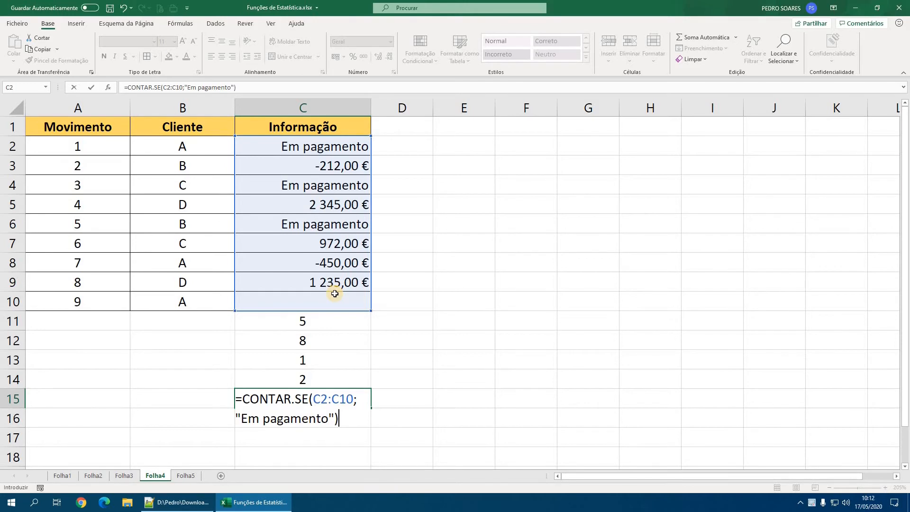
pyautogui.press('Return')
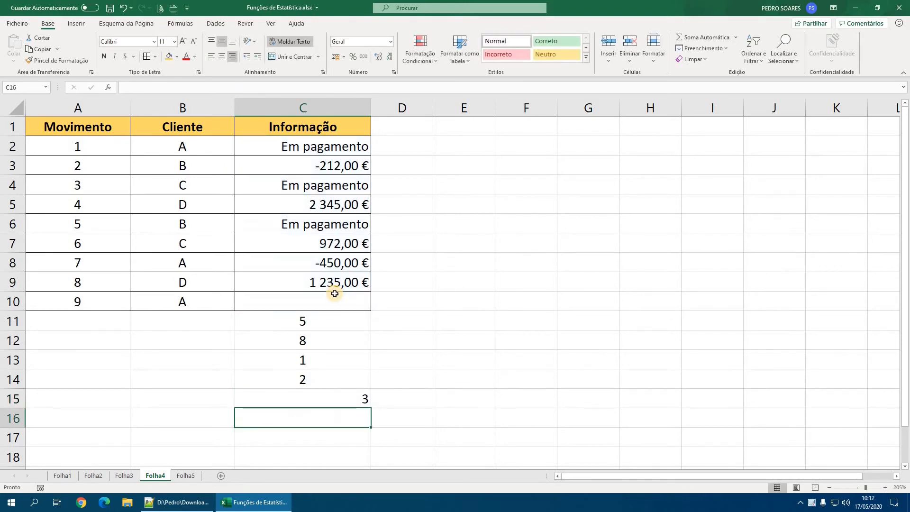
pyautogui.click(327, 397)
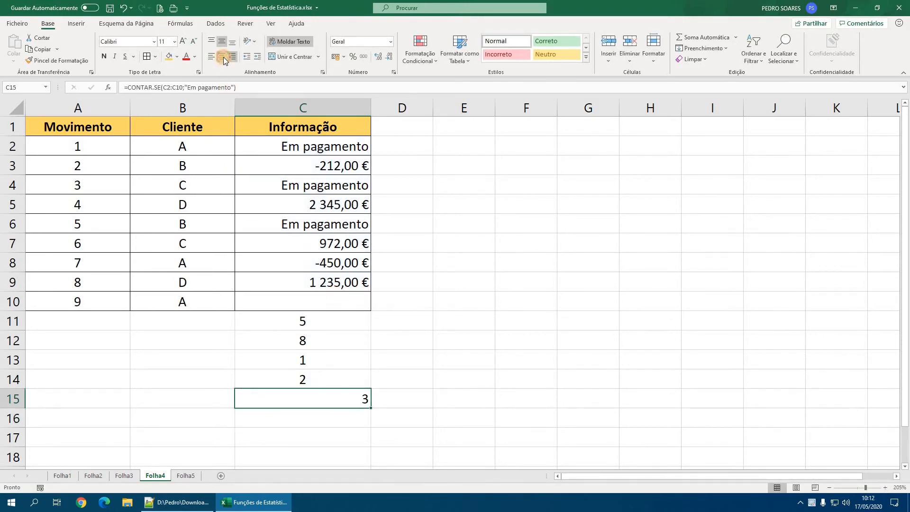
pyautogui.click(223, 57)
# - Review the counting formulas in cells C11 to C15 one by one, leaving each of them as entered
pyautogui.doubleClick(313, 323)
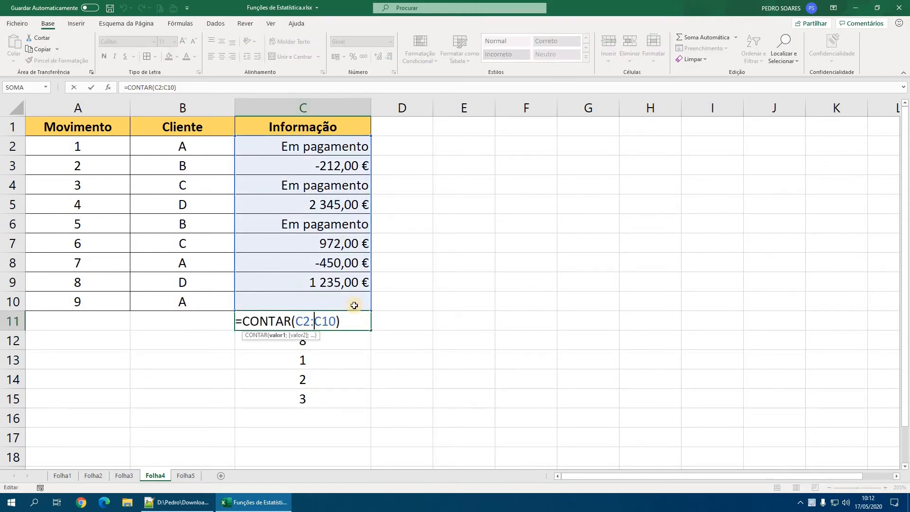
pyautogui.press('Return')
pyautogui.doubleClick(321, 341)
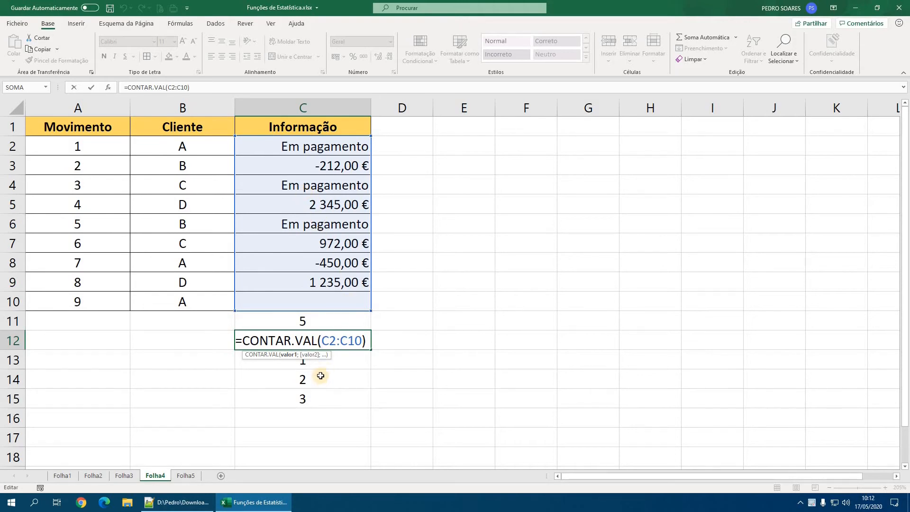
pyautogui.hotkey('ctrl', 'Return')
pyautogui.doubleClick(321, 360)
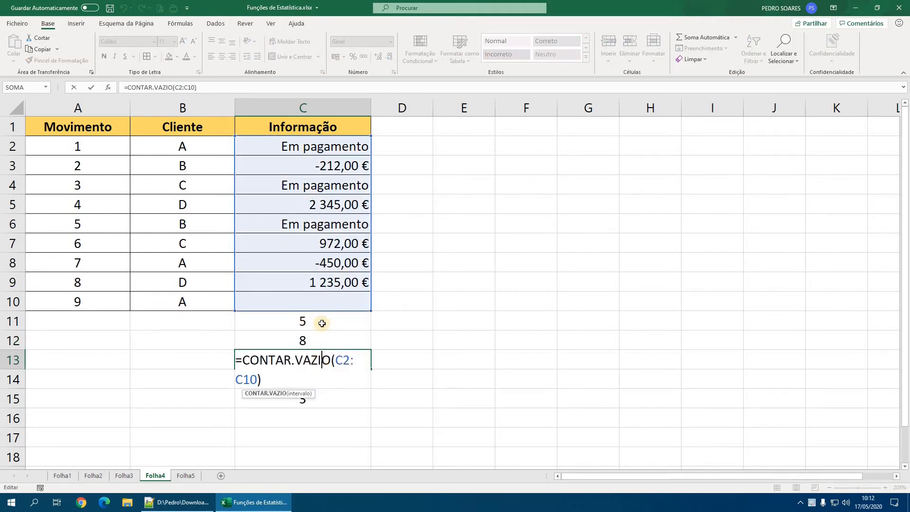
pyautogui.hotkey('ctrl', 'Return')
pyautogui.click(318, 381)
pyautogui.doubleClick(319, 386)
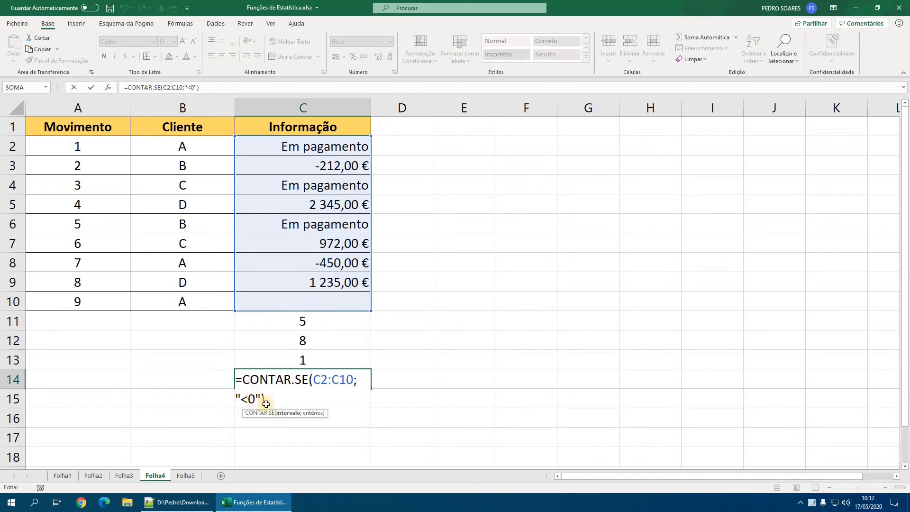
pyautogui.hotkey('ctrl', 'Return')
pyautogui.doubleClick(295, 399)
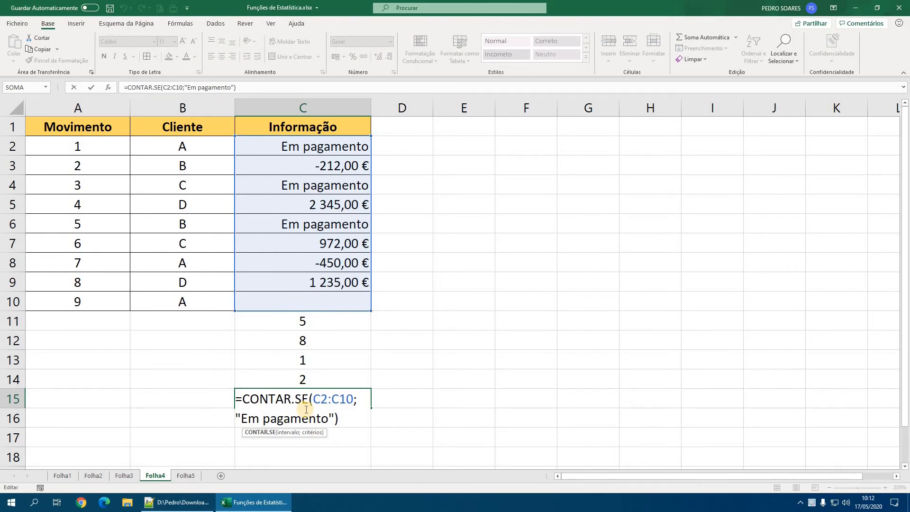
pyautogui.hotkey('ctrl', 'Return')
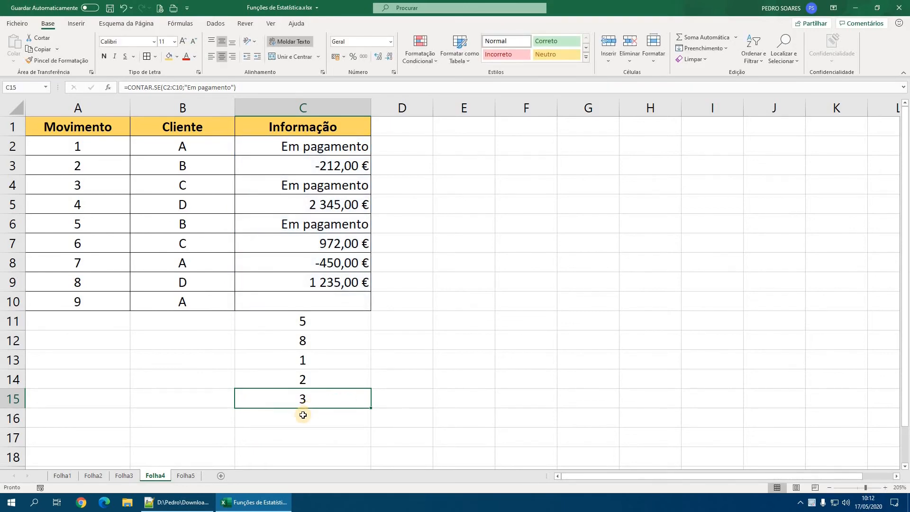
# - Check the function list in Notepad++, return to Excel and inspect the Total Produção values on Folha3
pyautogui.click(181, 501)
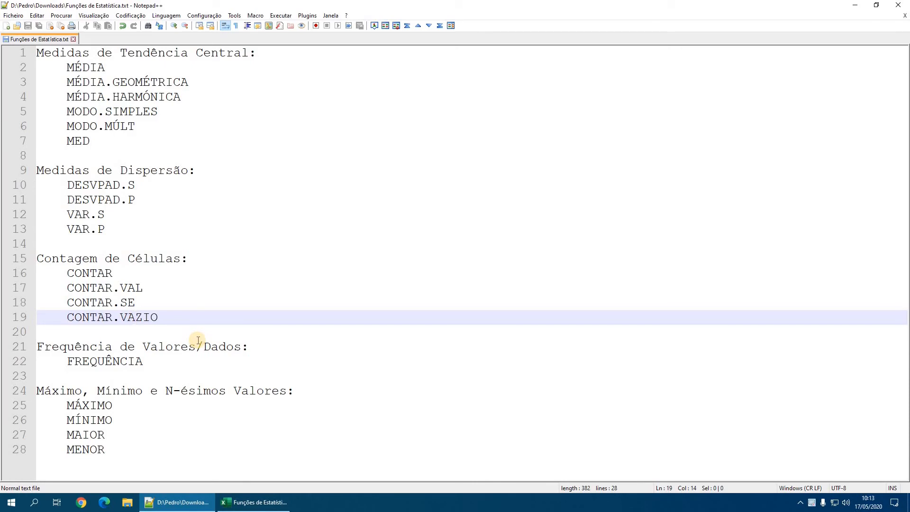
pyautogui.click(254, 502)
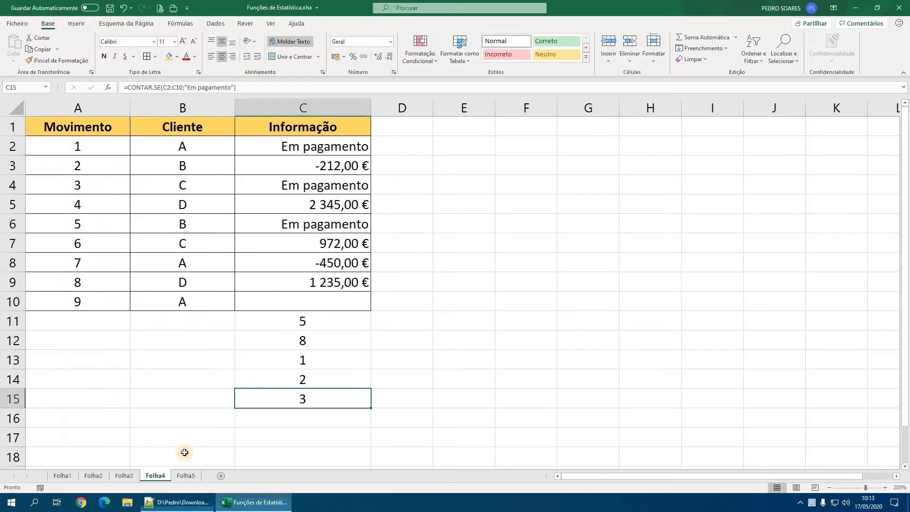
pyautogui.click(124, 475)
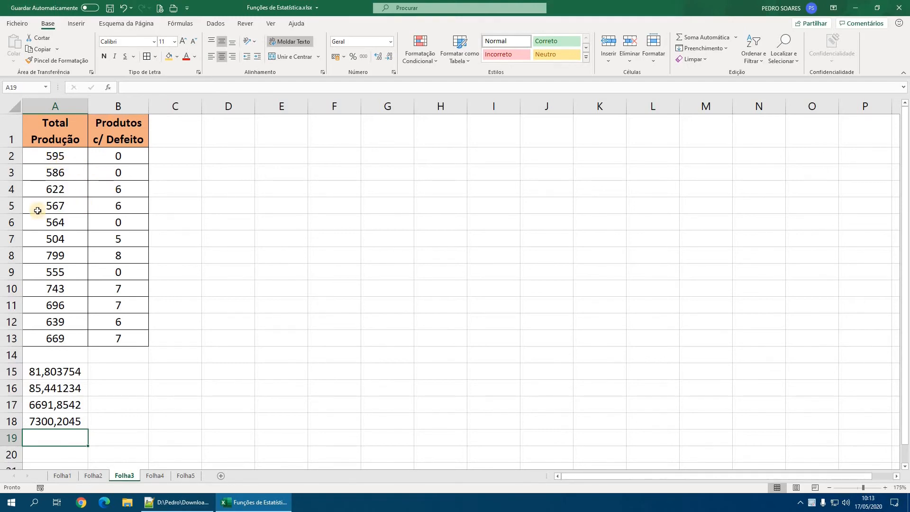
pyautogui.click(59, 193)
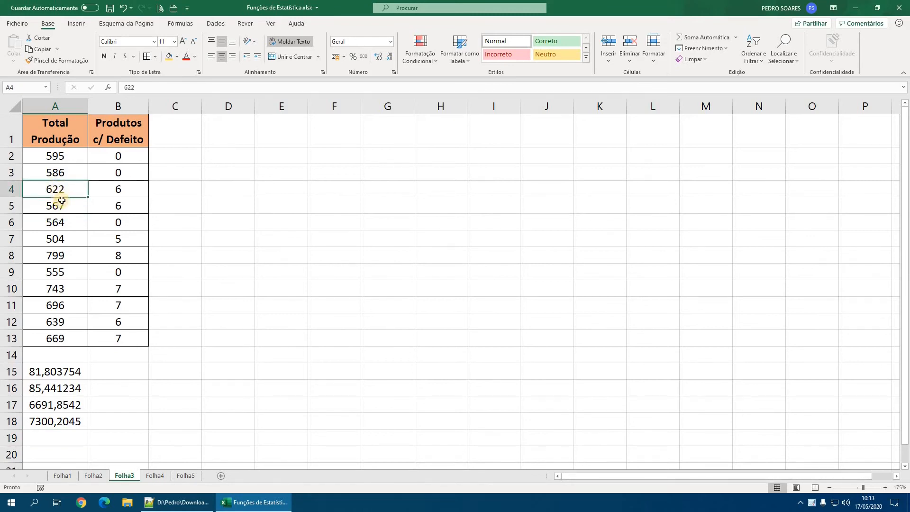
pyautogui.click(62, 306)
pyautogui.click(64, 322)
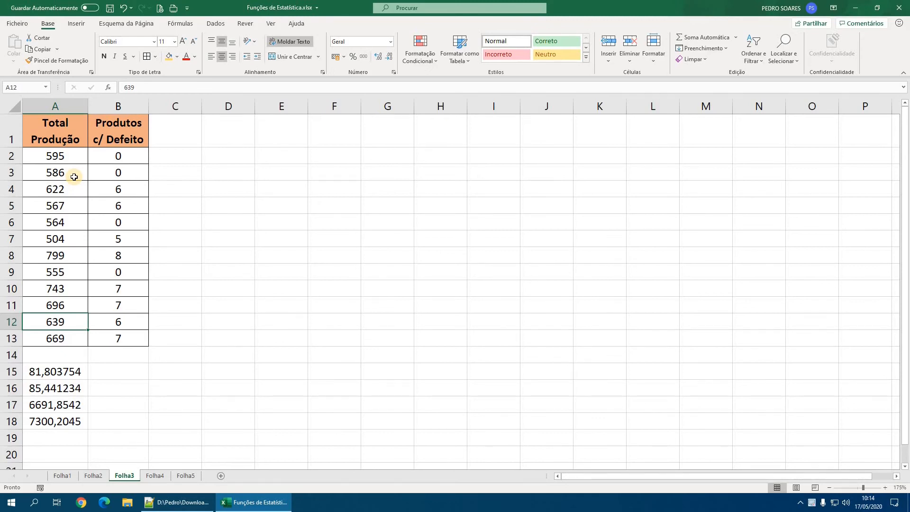
# - Switch to Notepad++ to highlight the FREQUÊNCIA function in the list, and return to the Excel workbook
pyautogui.click(178, 503)
pyautogui.moveTo(144, 361); pyautogui.dragTo(78, 363)
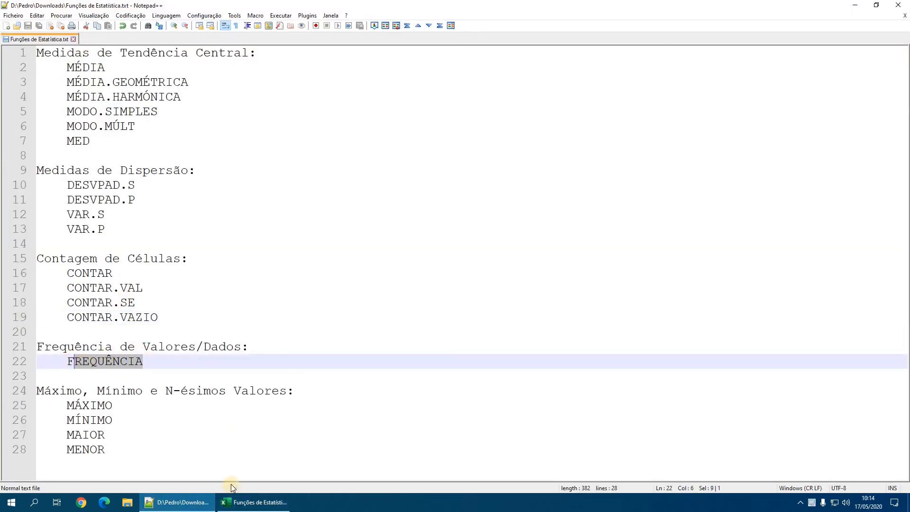
pyautogui.click(260, 502)
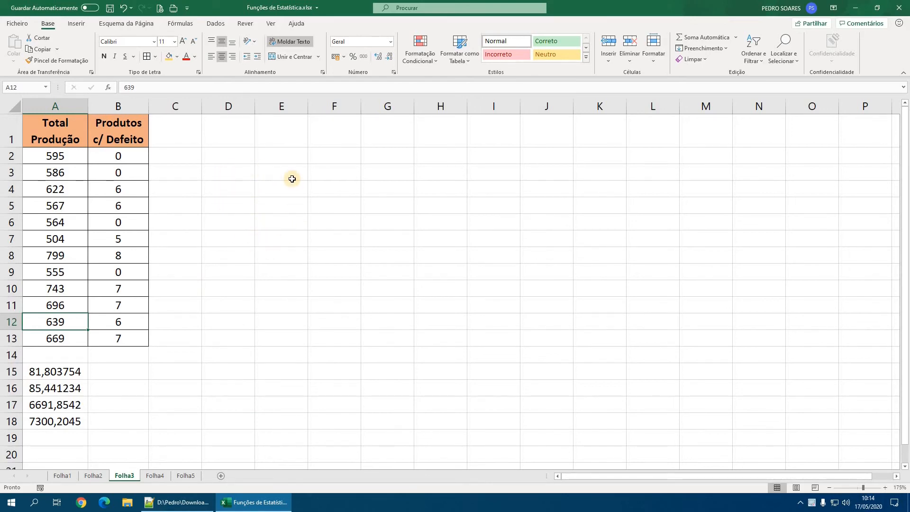
# - Enter the class limits 500, 600 and 700 in D3:D5, and add borders to all cells of D3:E6
pyautogui.click(224, 172)
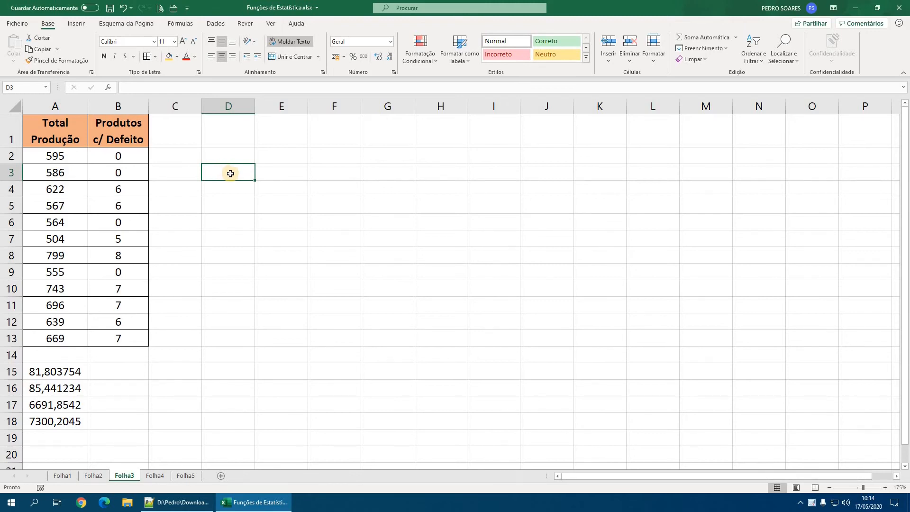
pyautogui.moveTo(230, 171); pyautogui.dragTo(229, 221)
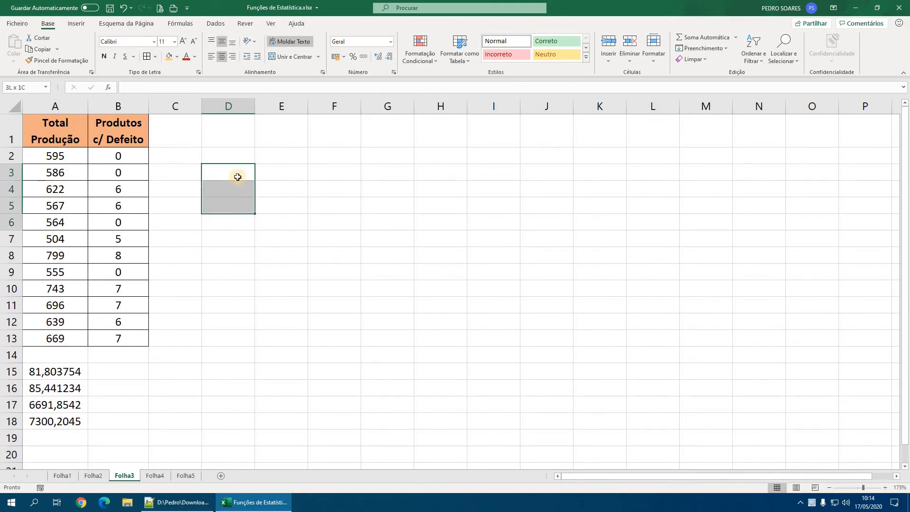
pyautogui.moveTo(283, 183); pyautogui.dragTo(234, 219)
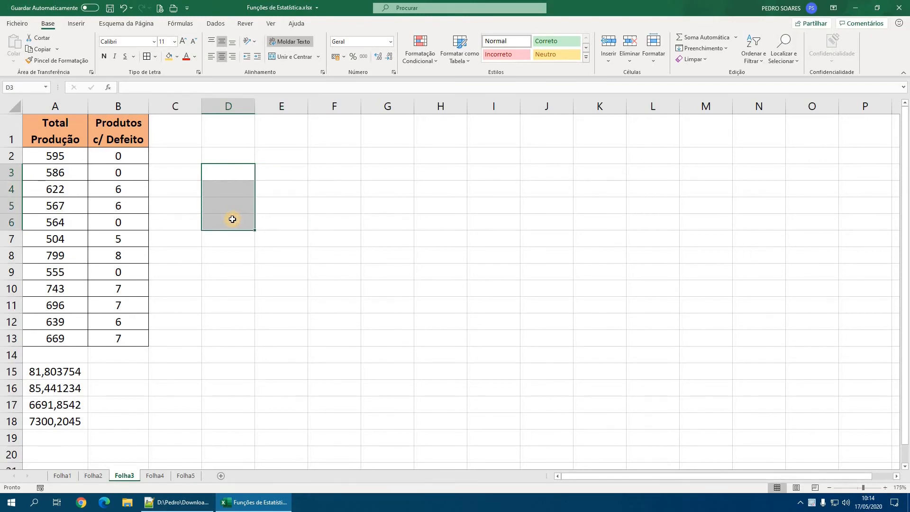
pyautogui.moveTo(275, 170); pyautogui.dragTo(281, 221)
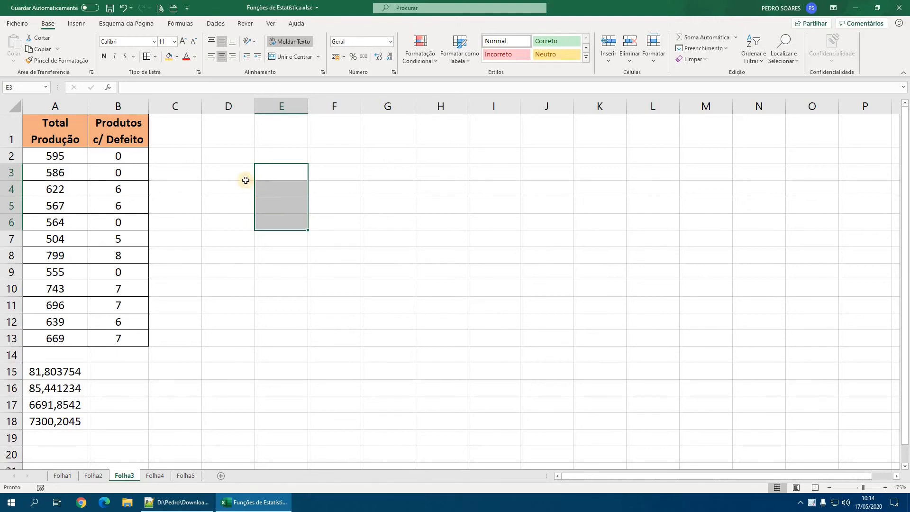
pyautogui.click(238, 175)
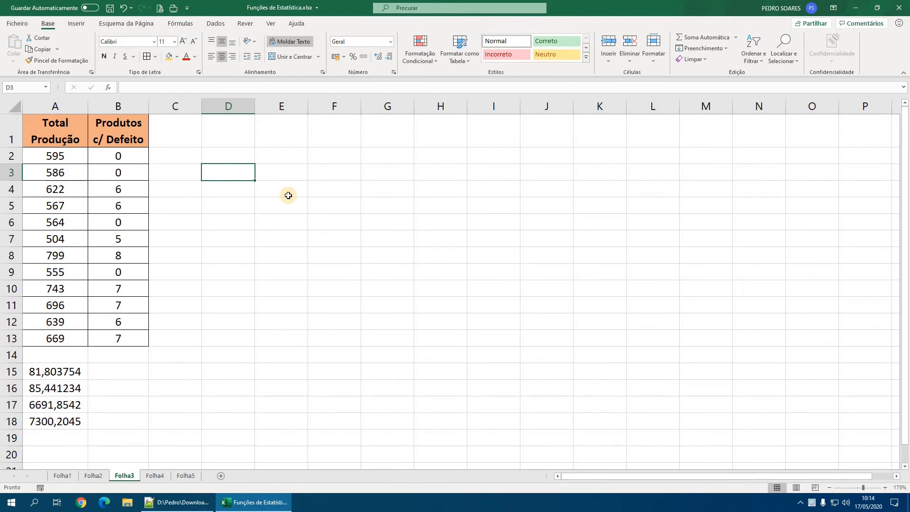
pyautogui.write('500')
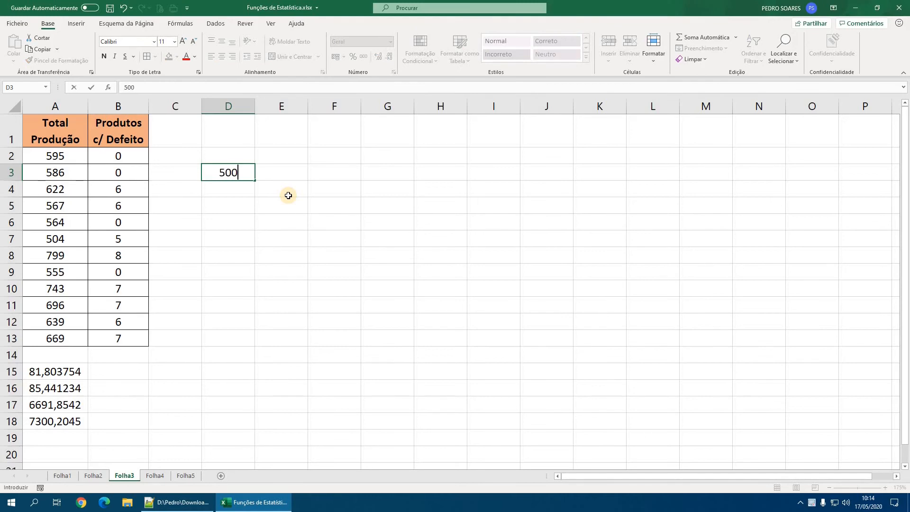
pyautogui.press('Return')
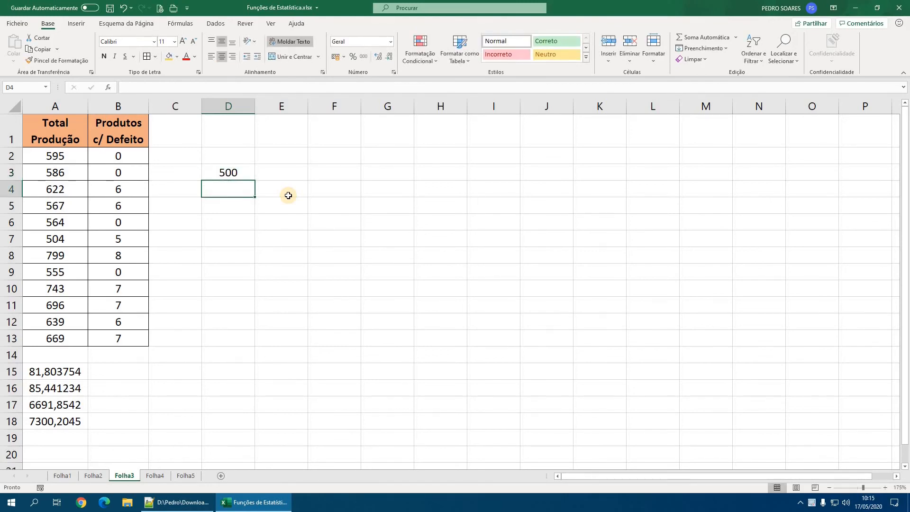
pyautogui.write('600')
pyautogui.press('Return')
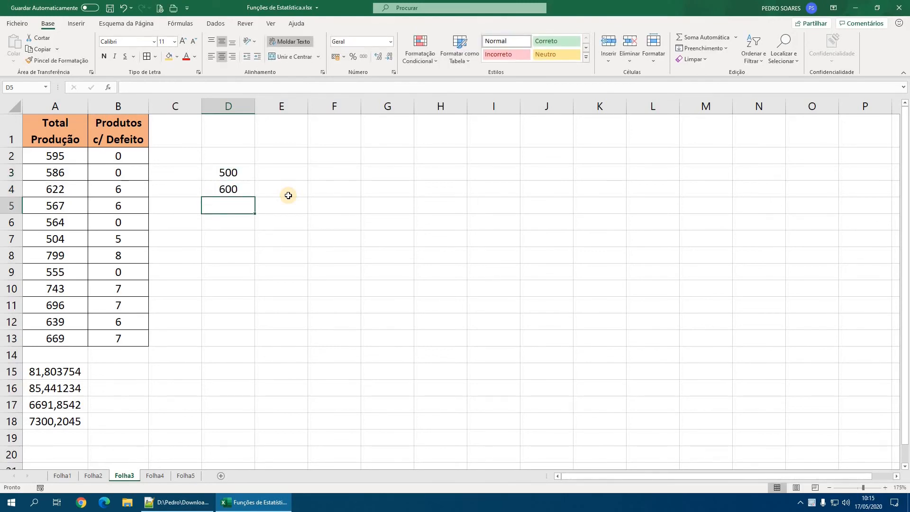
pyautogui.write('700')
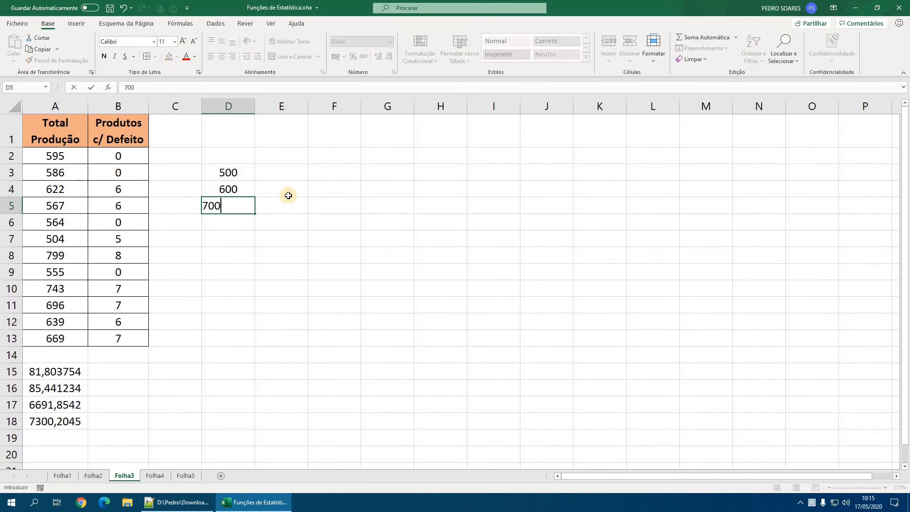
pyautogui.press('Return')
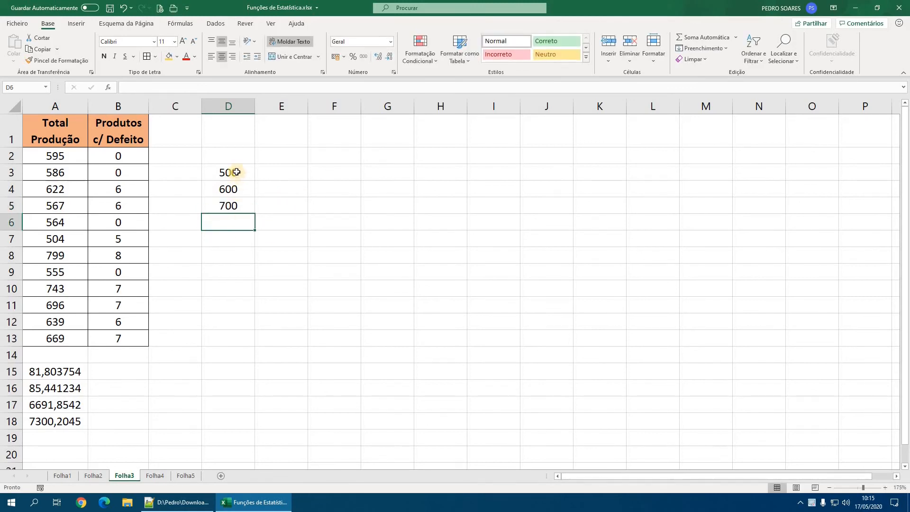
pyautogui.moveTo(232, 173); pyautogui.dragTo(289, 221)
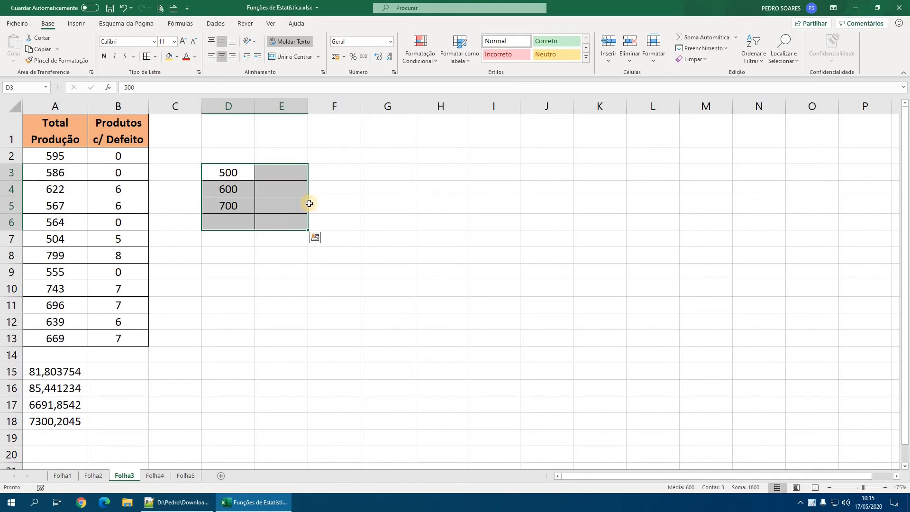
# - Enter the note "Nota: [0:500];]500:600];]600;700];]700;+inf[" in cell E10 to describe the class intervals
pyautogui.click(307, 295)
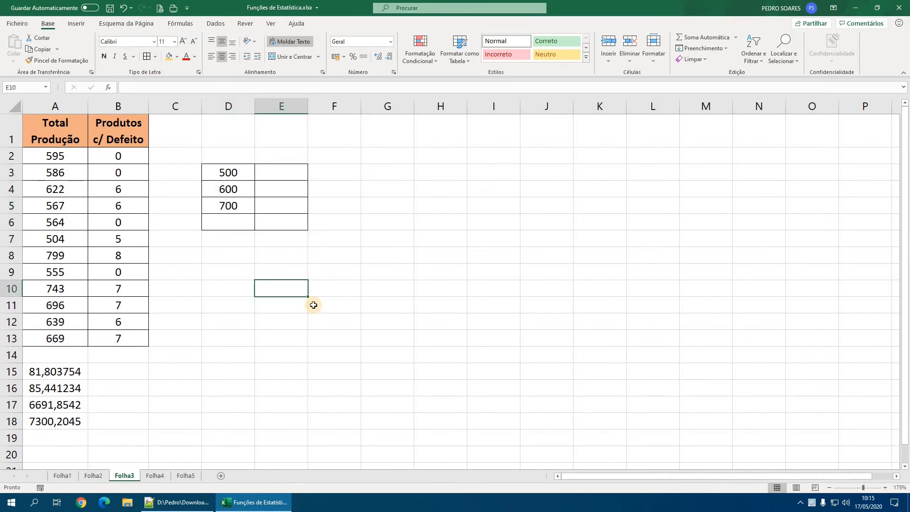
pyautogui.write('Nota:')
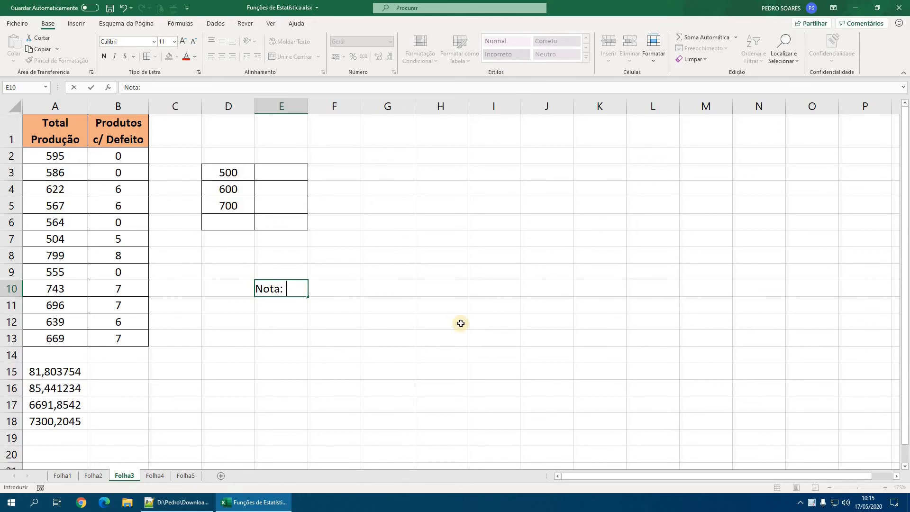
pyautogui.write('[0:500]')
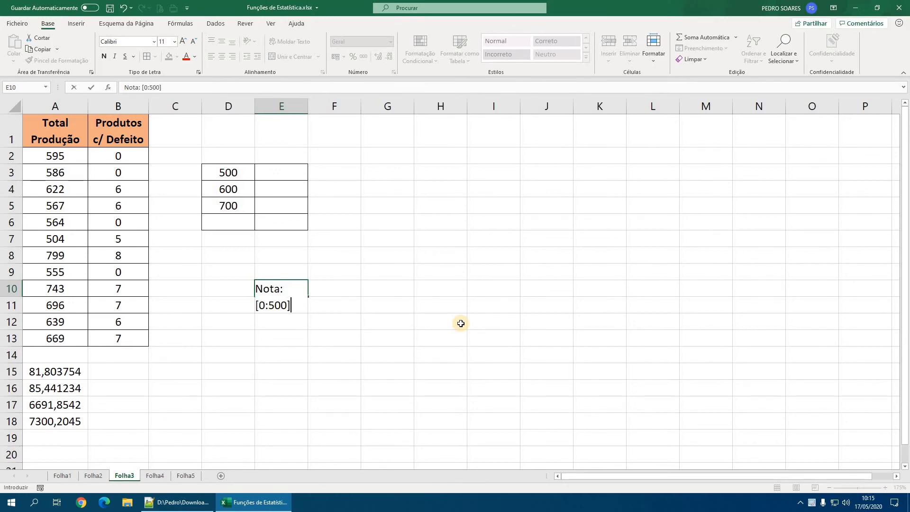
pyautogui.write(';]500:')
pyautogui.write('600];]')
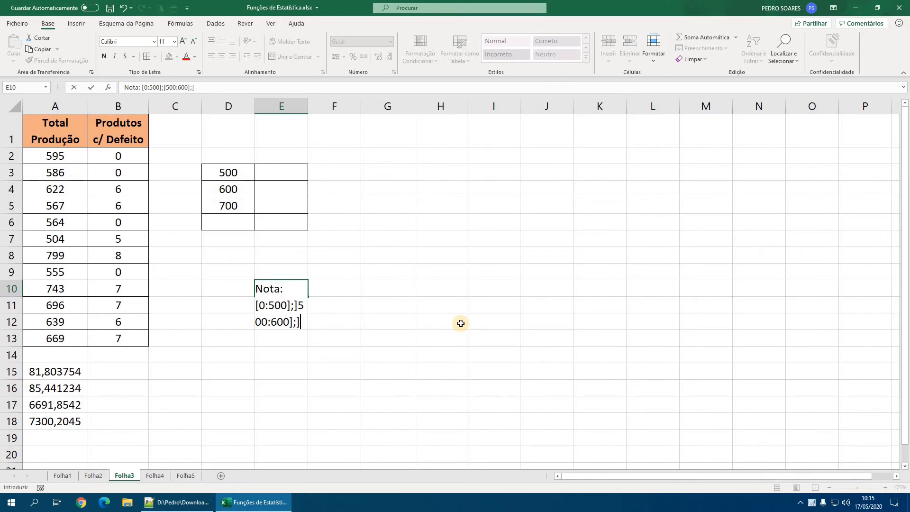
pyautogui.write('600;700')
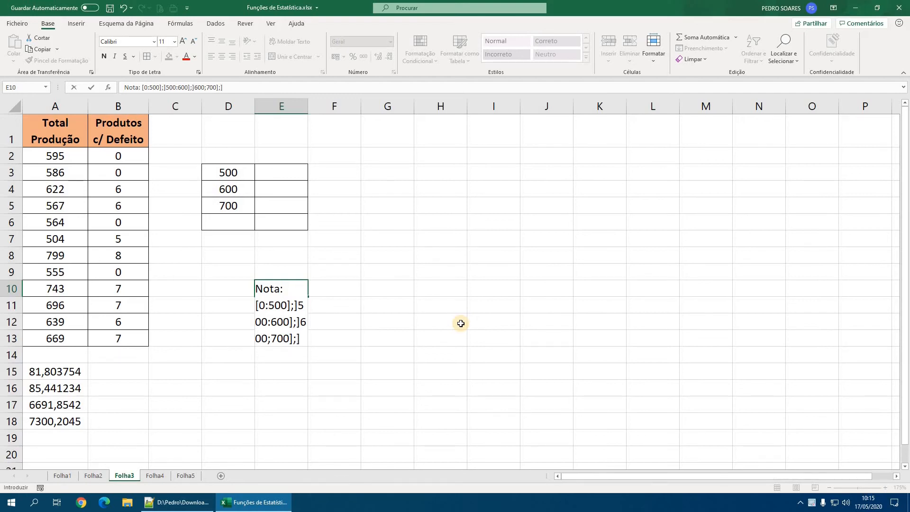
pyautogui.write('700;+inf')
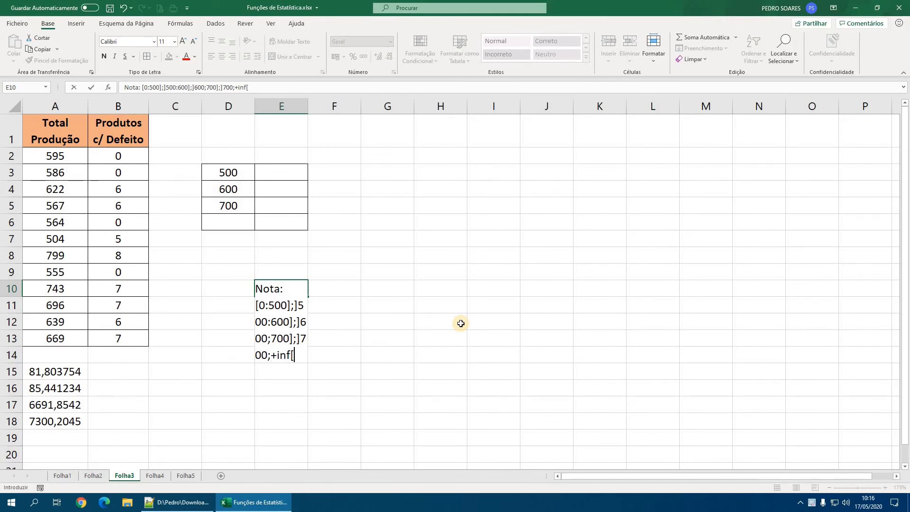
pyautogui.write('[')
pyautogui.press('Return')
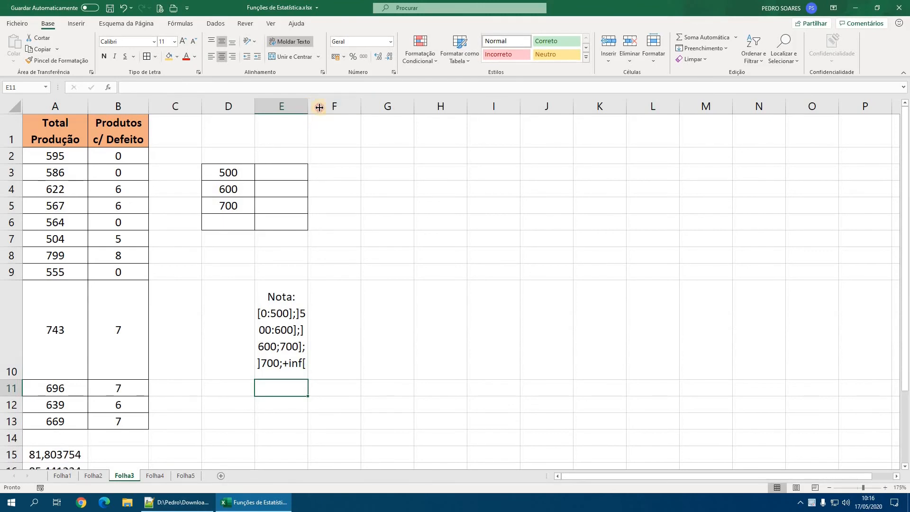
# - Widen column E so the intervals fit on one line, and autofit the height of row 10
pyautogui.moveTo(308, 112); pyautogui.dragTo(453, 108)
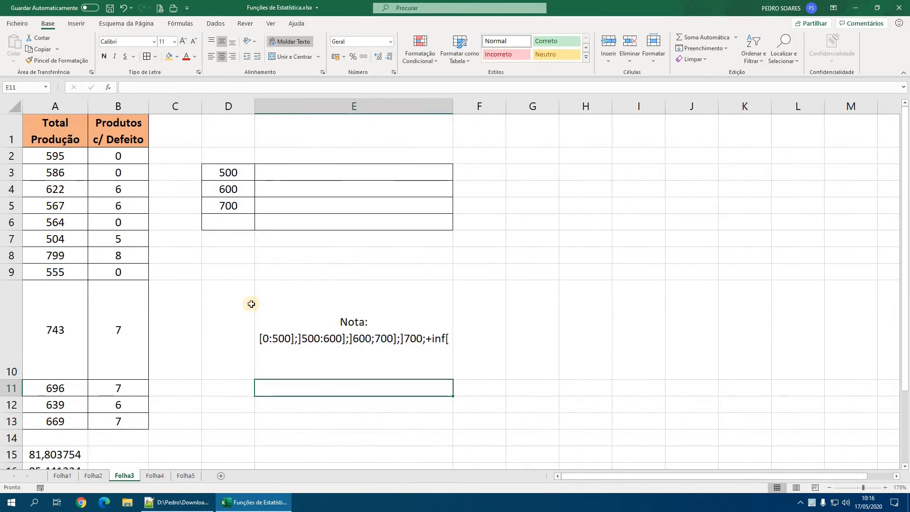
pyautogui.doubleClick(12, 380)
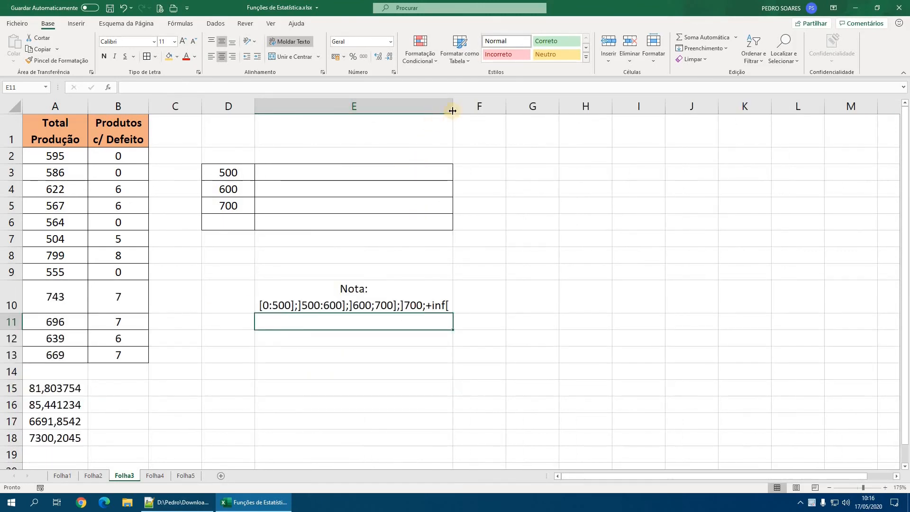
pyautogui.moveTo(458, 106); pyautogui.dragTo(462, 107)
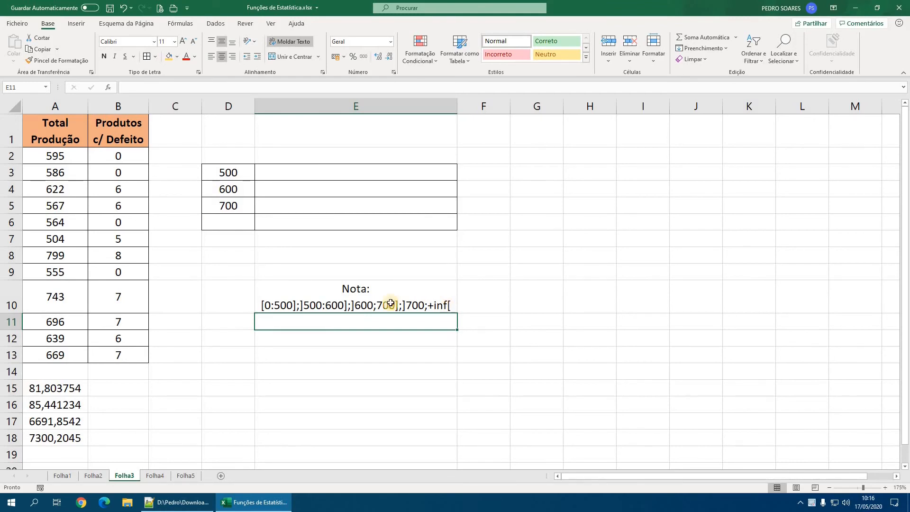
# - Enter the array formula =FREQUÊNCIA(A2:A13;D3:D6) across cells E3:E6 to count the production values per class
pyautogui.moveTo(232, 172); pyautogui.dragTo(319, 222)
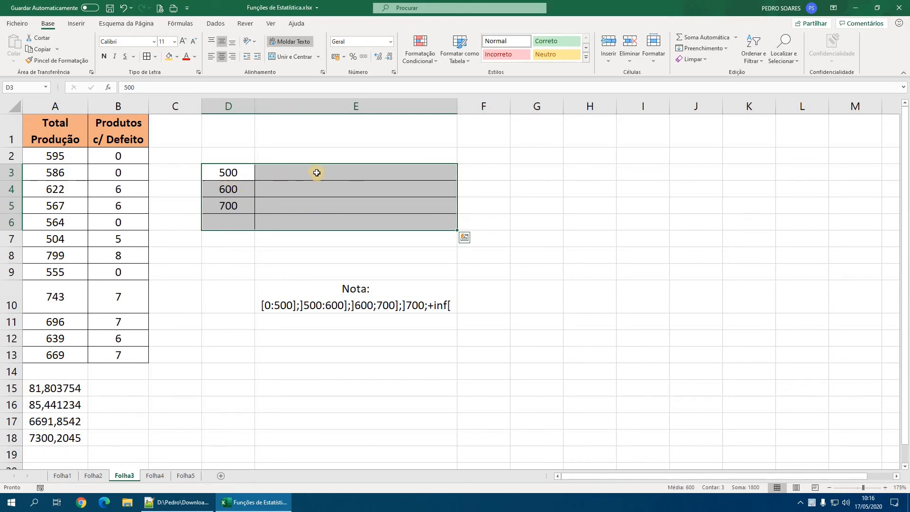
pyautogui.moveTo(317, 172); pyautogui.dragTo(306, 217)
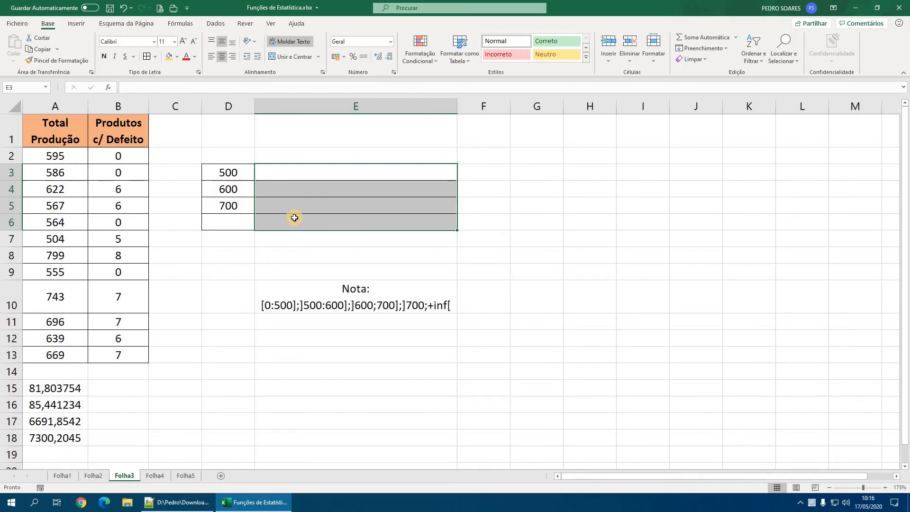
pyautogui.moveTo(284, 171); pyautogui.dragTo(281, 221)
pyautogui.write('=fre')
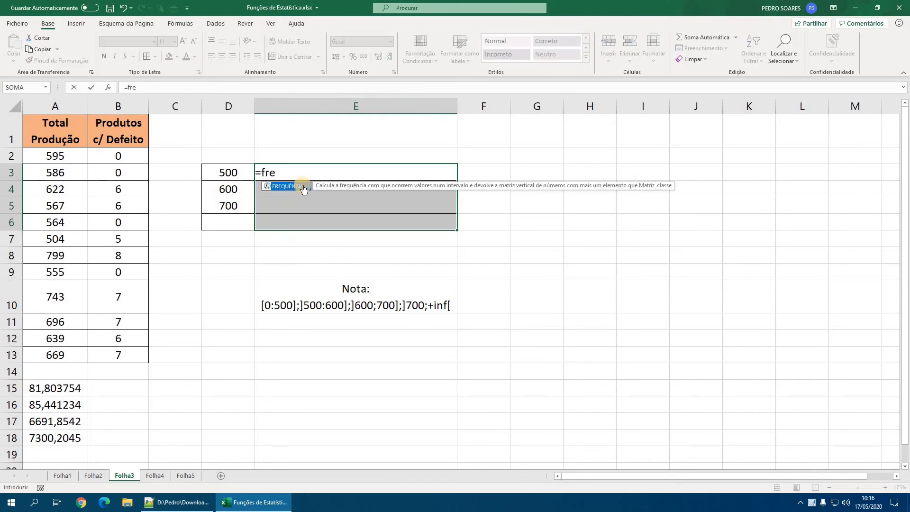
pyautogui.press('Tab')
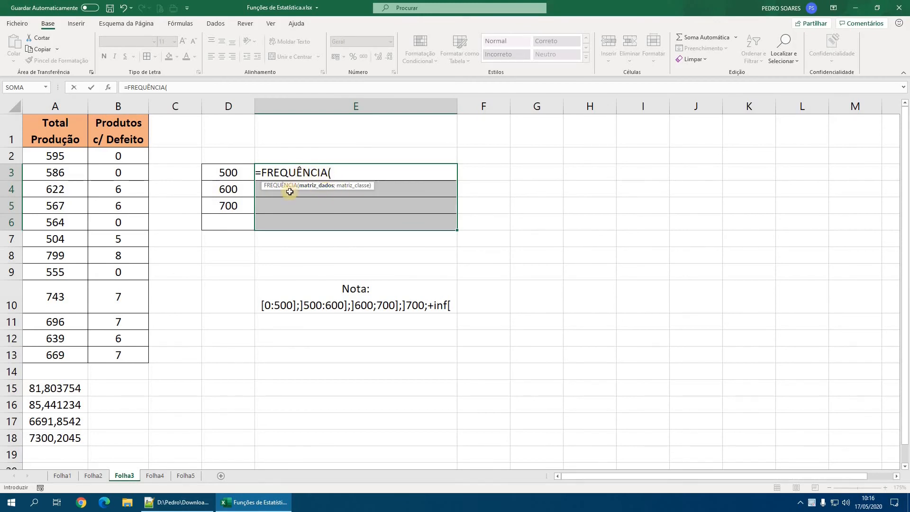
pyautogui.click(58, 153)
pyautogui.moveTo(58, 153); pyautogui.dragTo(56, 359)
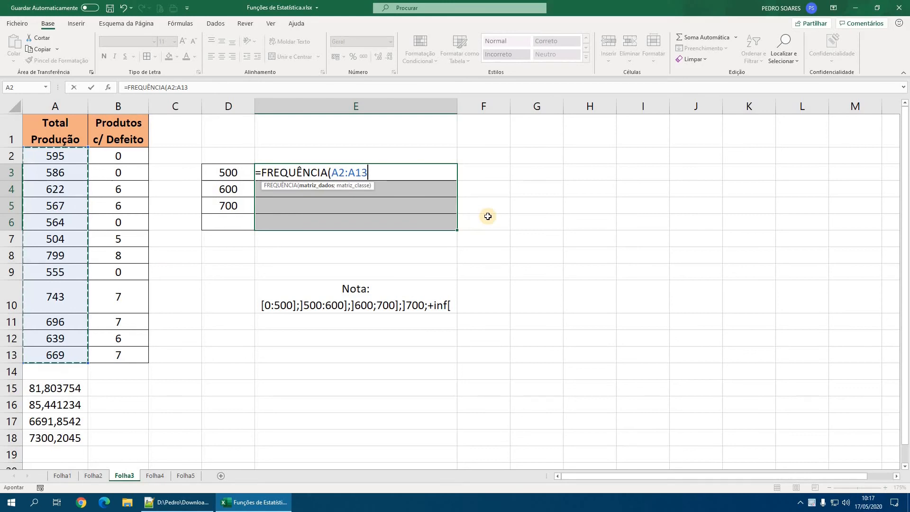
pyautogui.write(';')
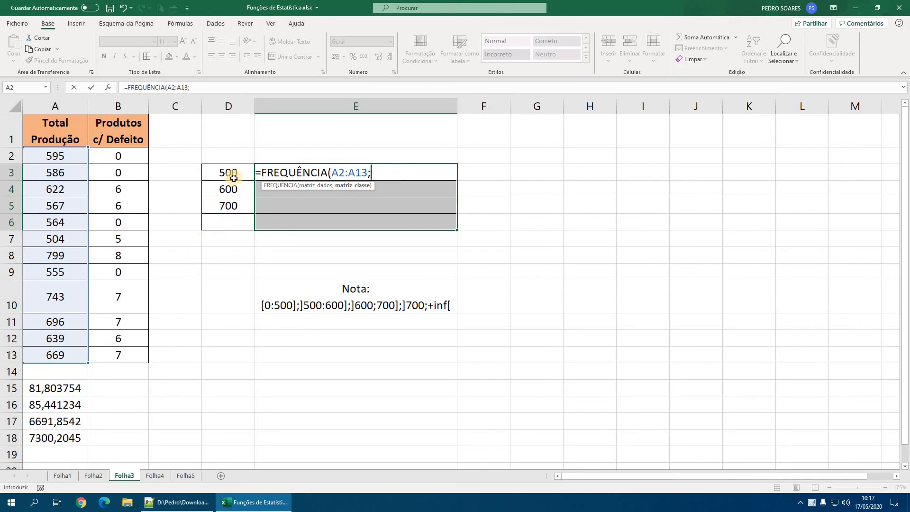
pyautogui.moveTo(229, 174); pyautogui.dragTo(239, 227)
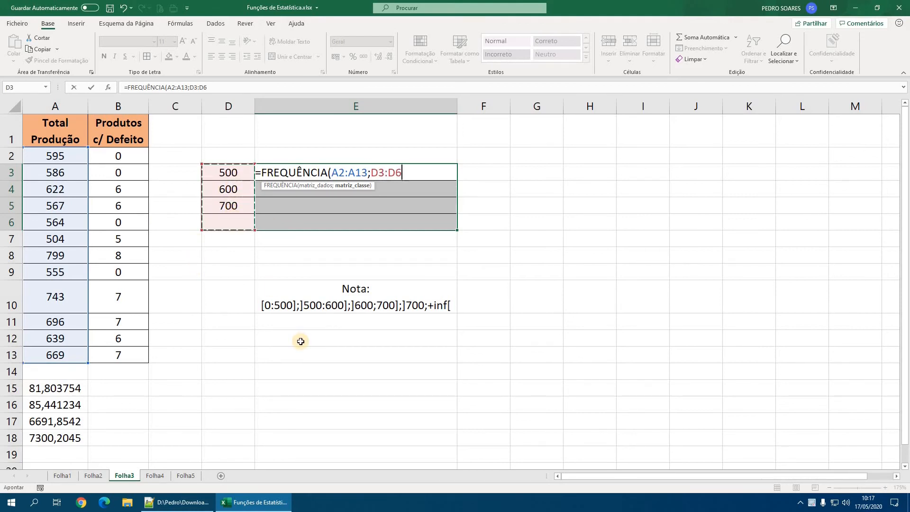
pyautogui.write(')')
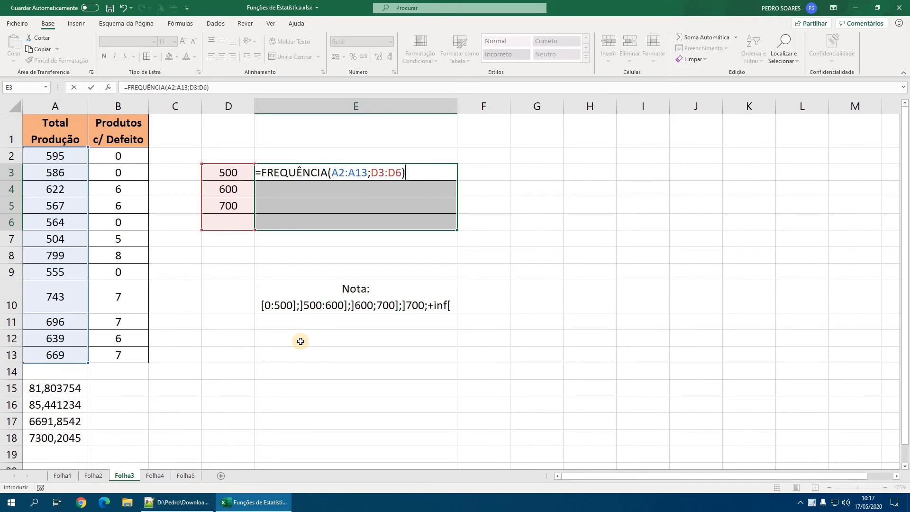
pyautogui.hotkey('ctrl', 'shift', 'Return')
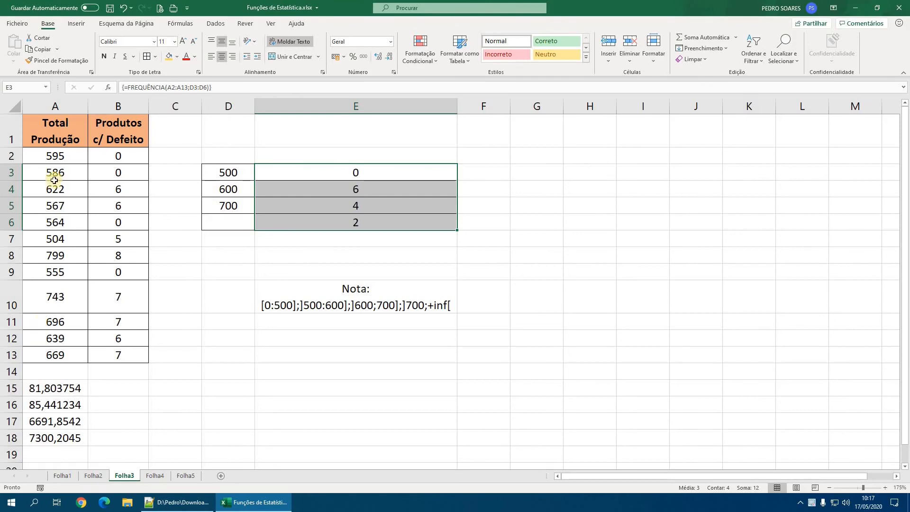
# - Check the class frequencies in column E against the individual Total Produção values in A2:A13
pyautogui.click(357, 172)
pyautogui.click(361, 189)
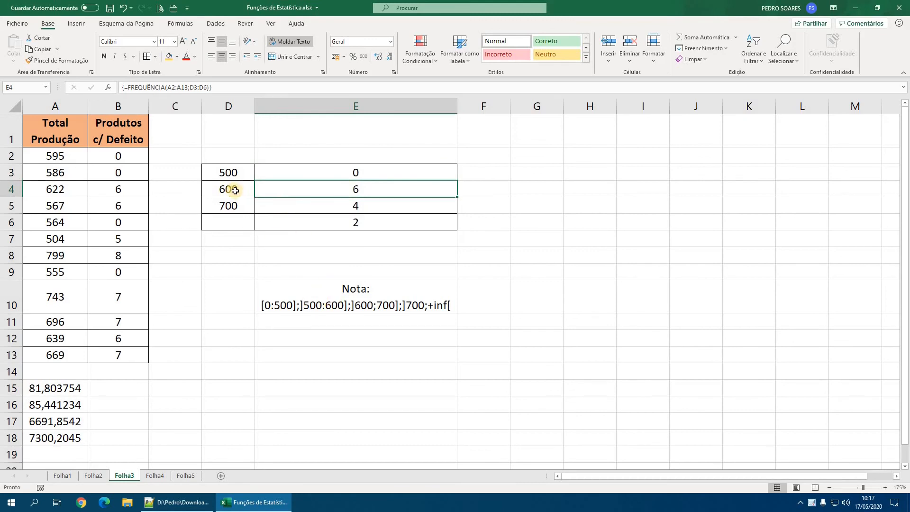
pyautogui.click(59, 155)
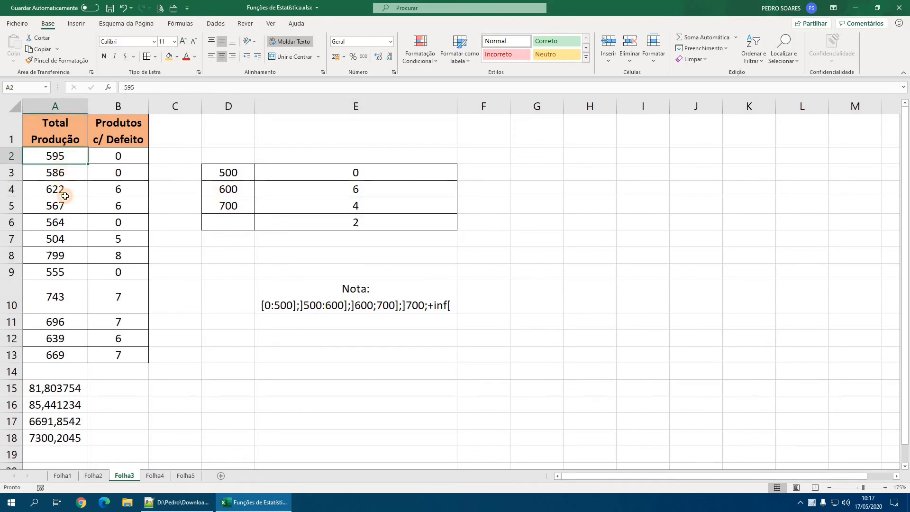
pyautogui.press('Down')
pyautogui.press('Down')
pyautogui.press('Down')
pyautogui.press('Down')
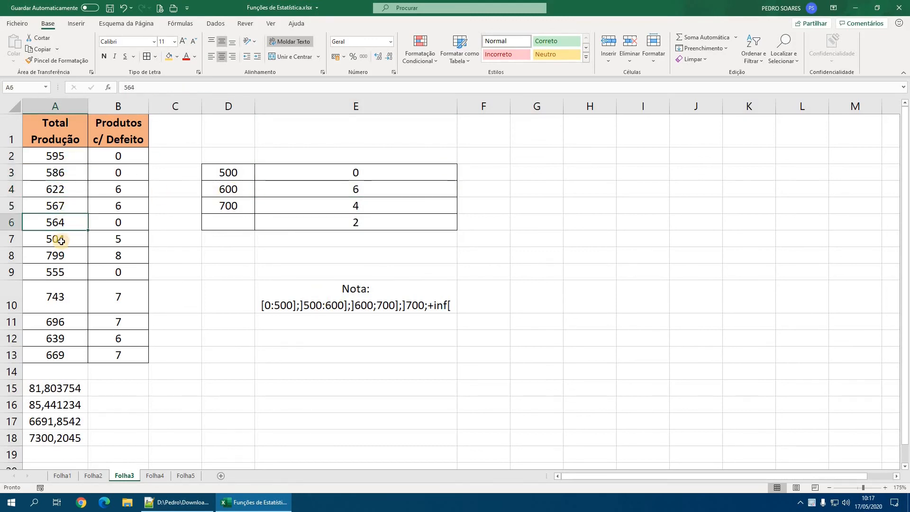
pyautogui.press('Down')
pyautogui.press('Down')
pyautogui.press('Down')
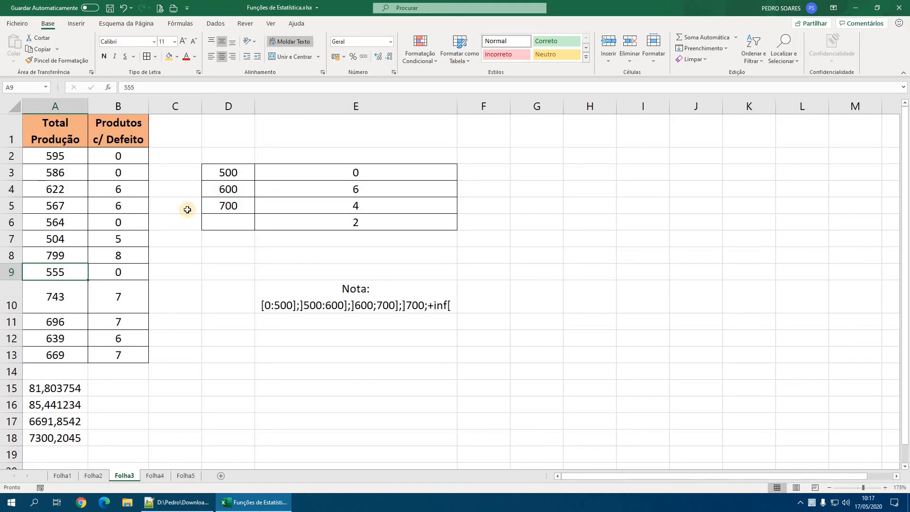
pyautogui.press('Down')
pyautogui.press('Down')
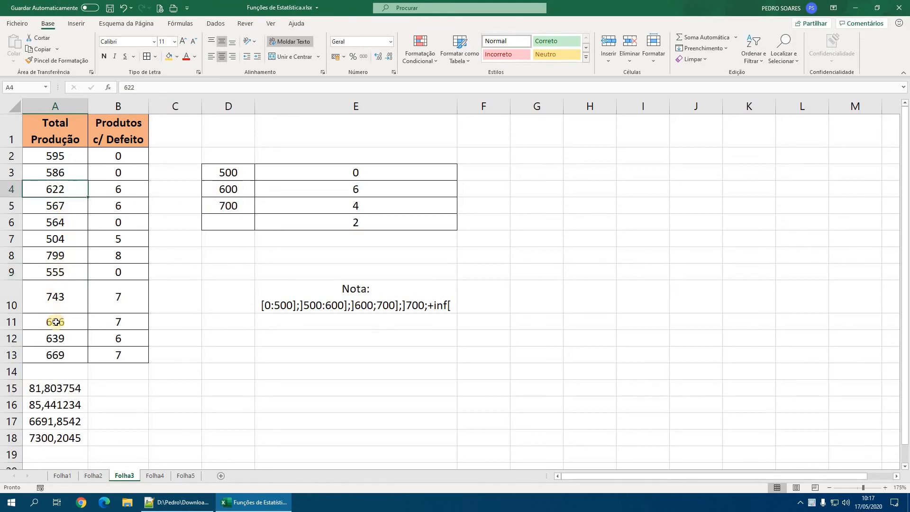
pyautogui.press('Down')
pyautogui.press('Down')
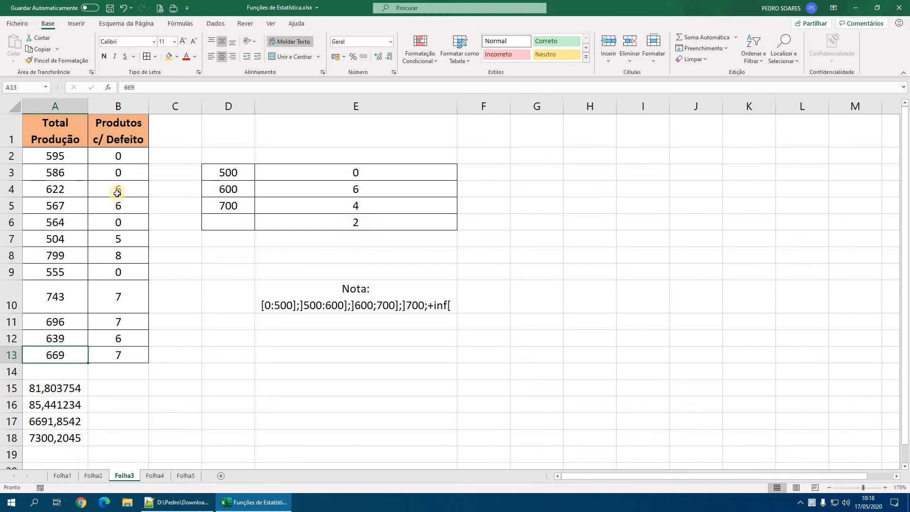
pyautogui.click(55, 295)
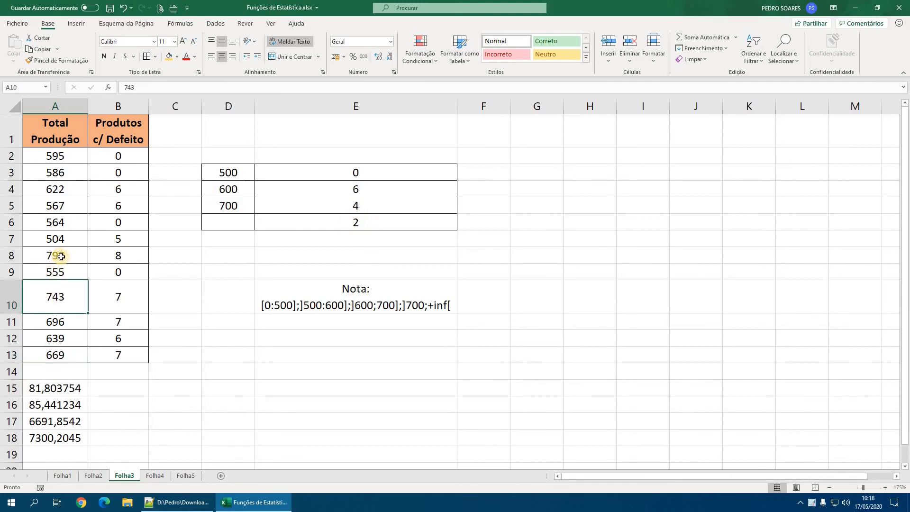
pyautogui.click(59, 256)
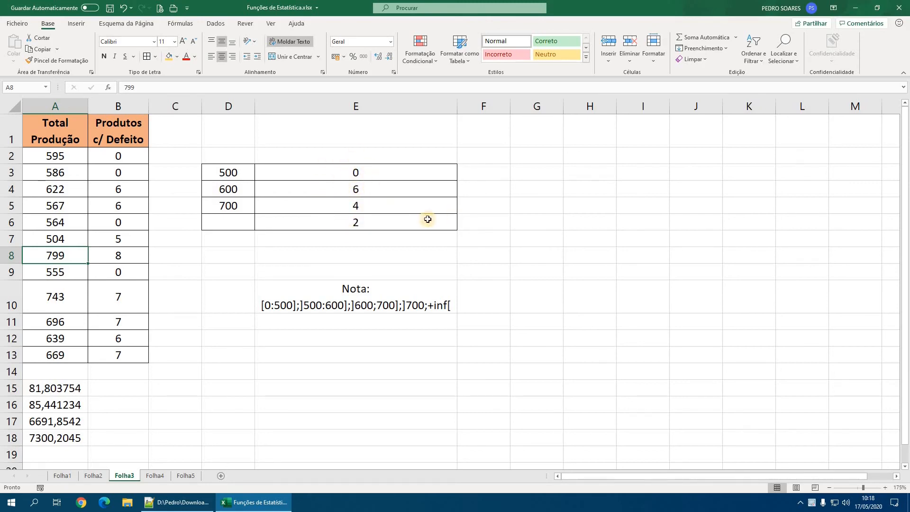
# - Try to delete only cell E5 of the frequency array, and inspect the shared formula in E3:E6
pyautogui.click(383, 207)
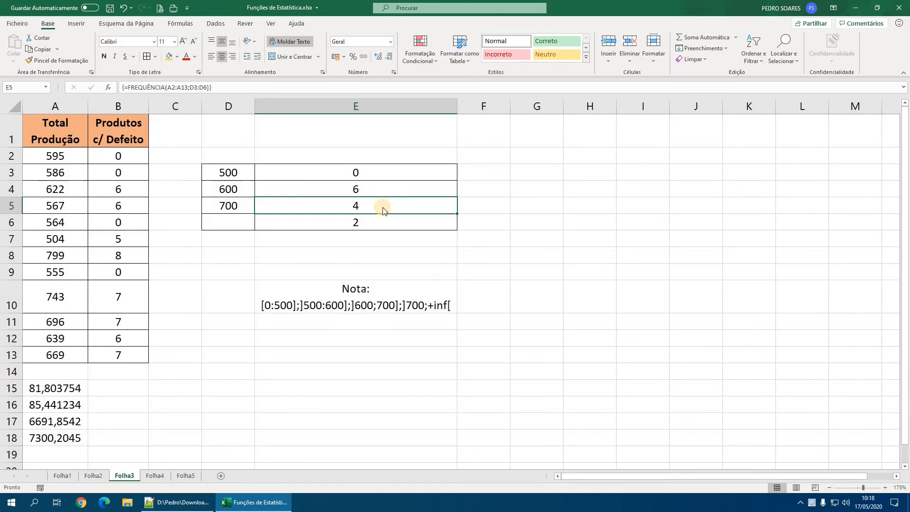
pyautogui.press('Delete')
pyautogui.press('Return')
pyautogui.click(361, 172)
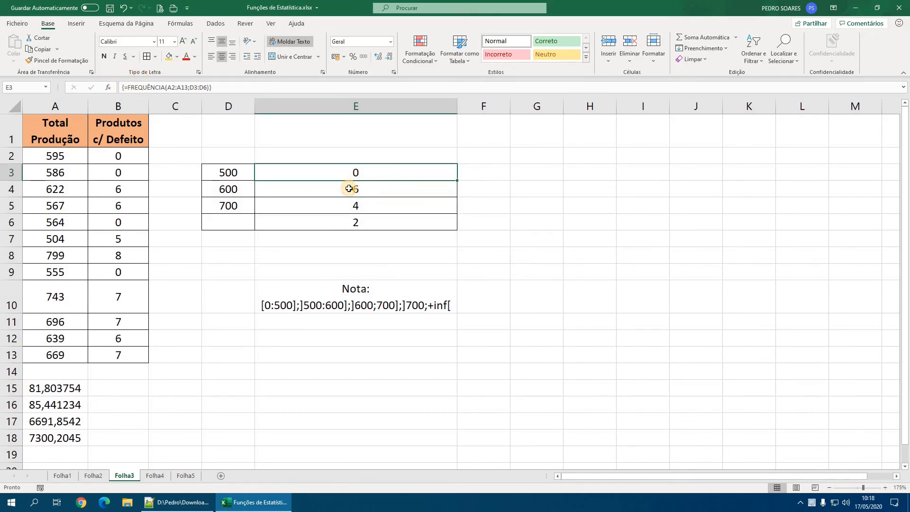
pyautogui.click(350, 188)
pyautogui.click(351, 209)
pyautogui.press('Down')
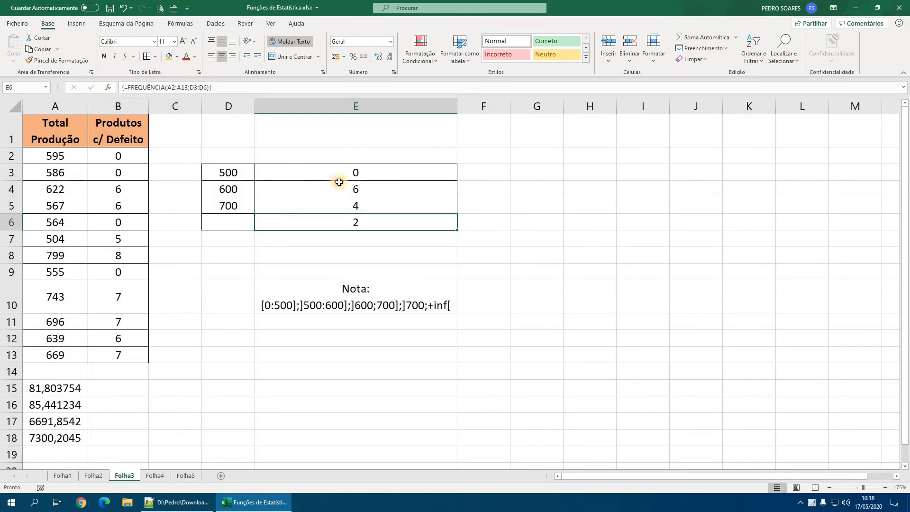
# - Clear the whole frequency array in E3:E6, and undo the deletion
pyautogui.moveTo(339, 178); pyautogui.dragTo(349, 224)
pyautogui.press('Delete')
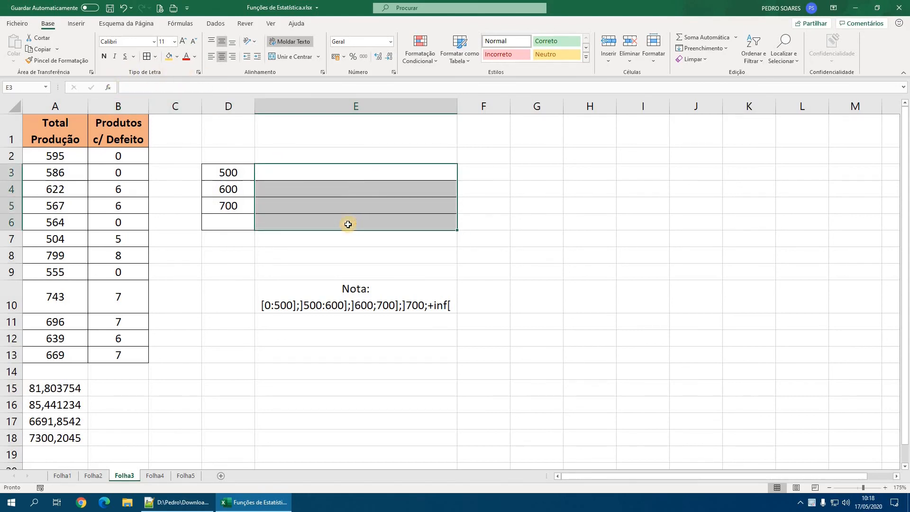
pyautogui.click(122, 8)
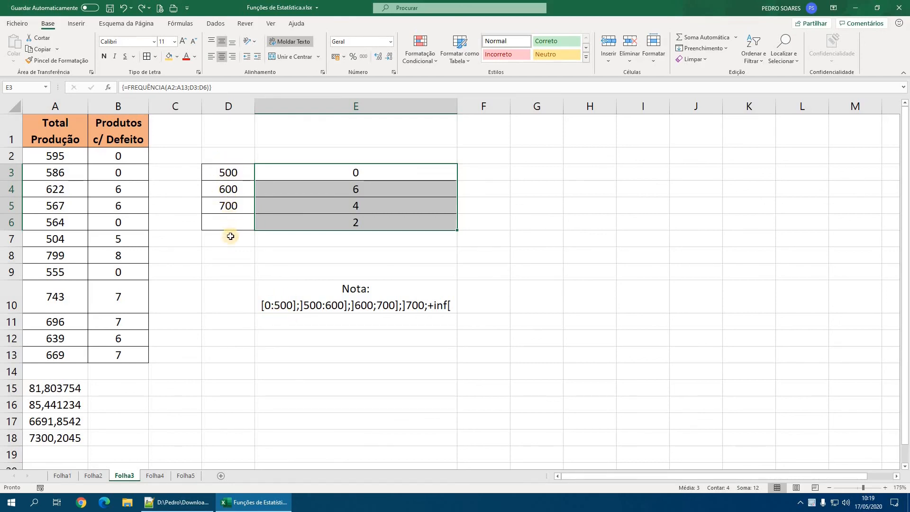
# - Switch to Notepad++ to review the maximum, minimum and nth-value functions, and return to Excel on sheet Folha1
pyautogui.click(187, 502)
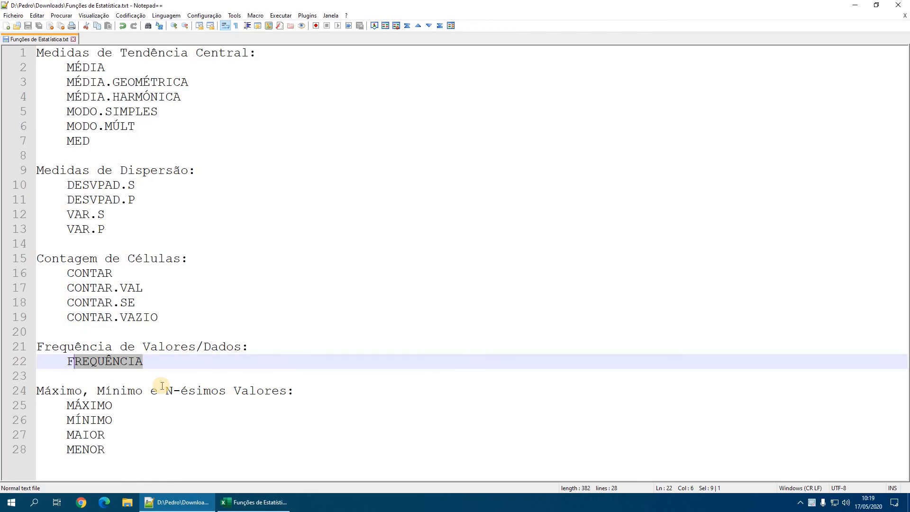
pyautogui.click(256, 502)
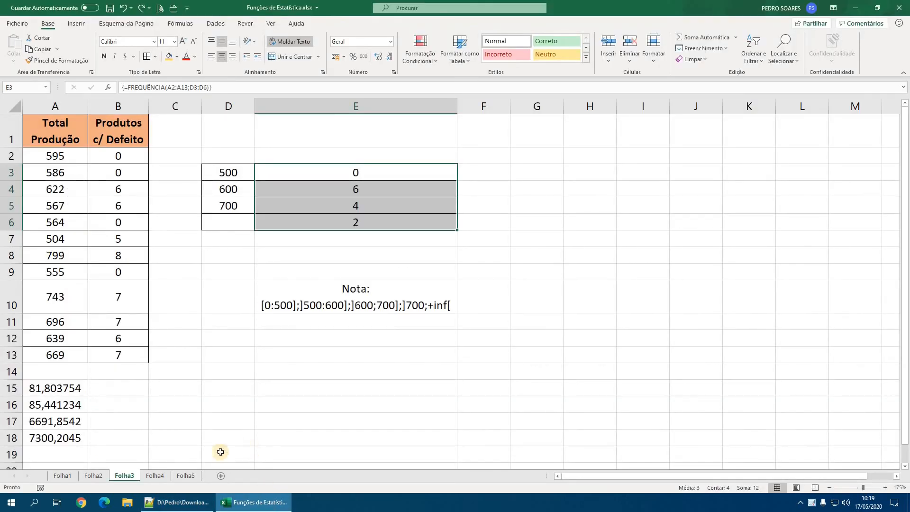
pyautogui.click(93, 476)
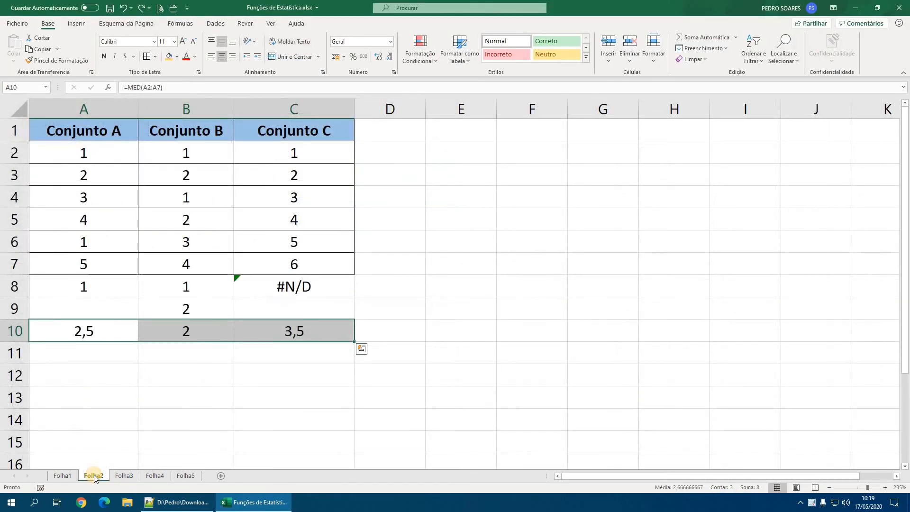
pyautogui.click(62, 475)
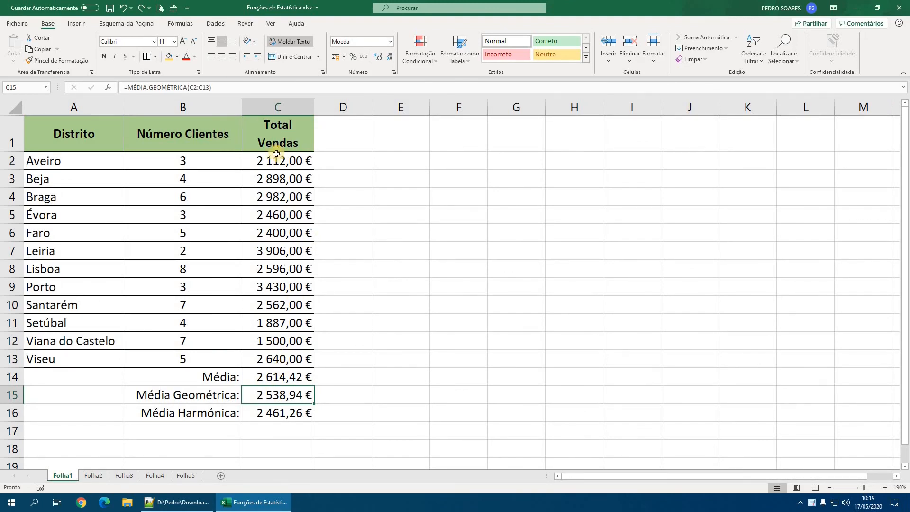
# - Enter the label "Máximo:" in B17 and calculate the highest total sales in C17 with =MÁXIMO(C2:C13)
pyautogui.click(238, 433)
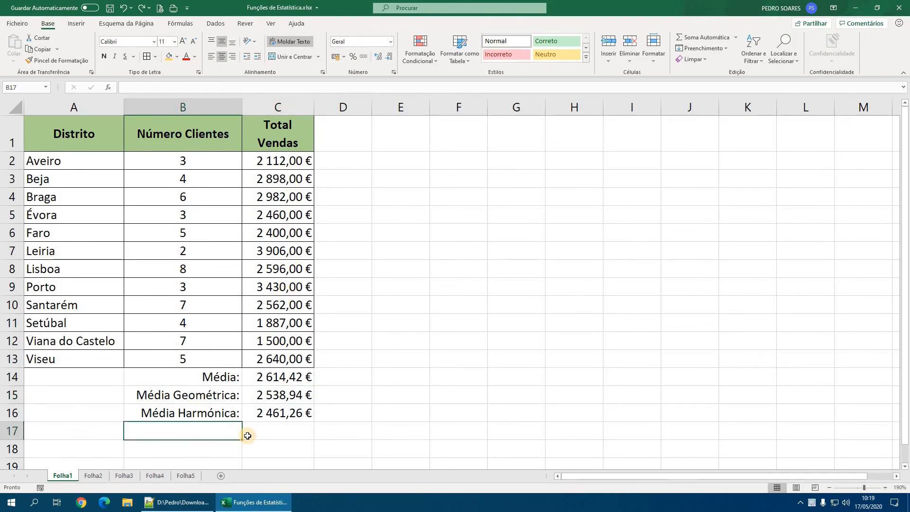
pyautogui.write('Máximo:')
pyautogui.press('Return')
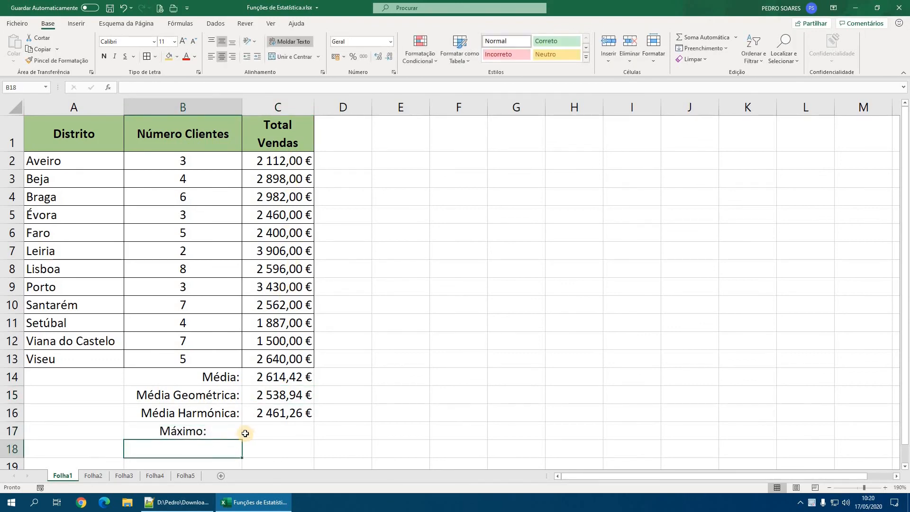
pyautogui.click(287, 430)
pyautogui.write('=má')
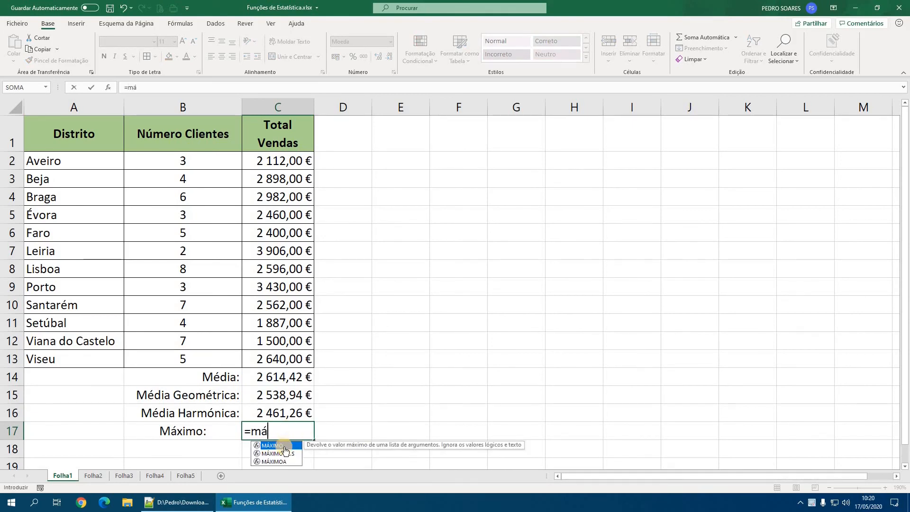
pyautogui.doubleClick(279, 447)
pyautogui.moveTo(278, 160); pyautogui.dragTo(287, 360)
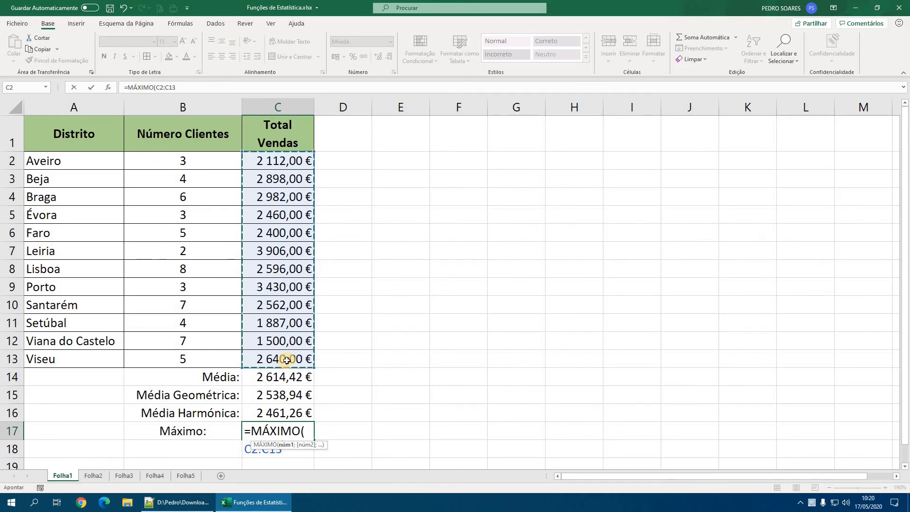
pyautogui.press('Return')
pyautogui.click(277, 426)
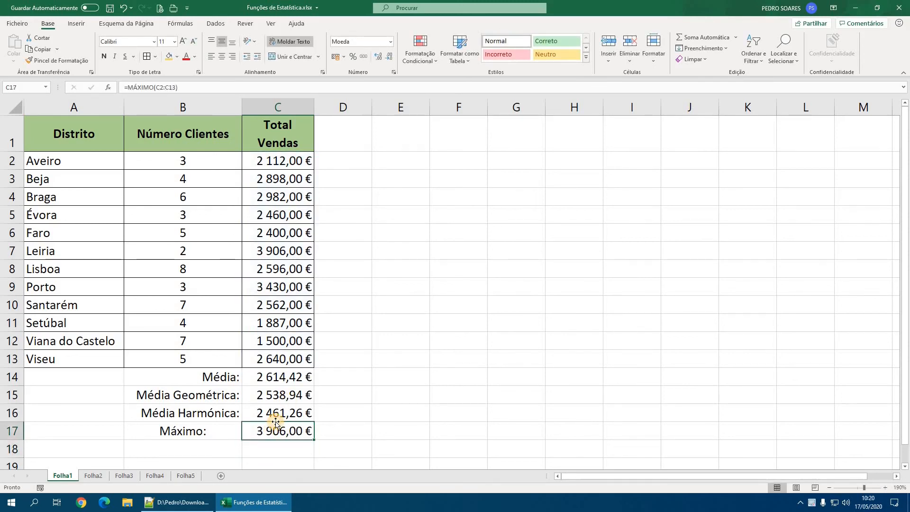
# - Enter the label "Mínimo:" in B18 and calculate the lowest total sales in C18 with =MÍNIMO(C2:C13)
pyautogui.click(226, 446)
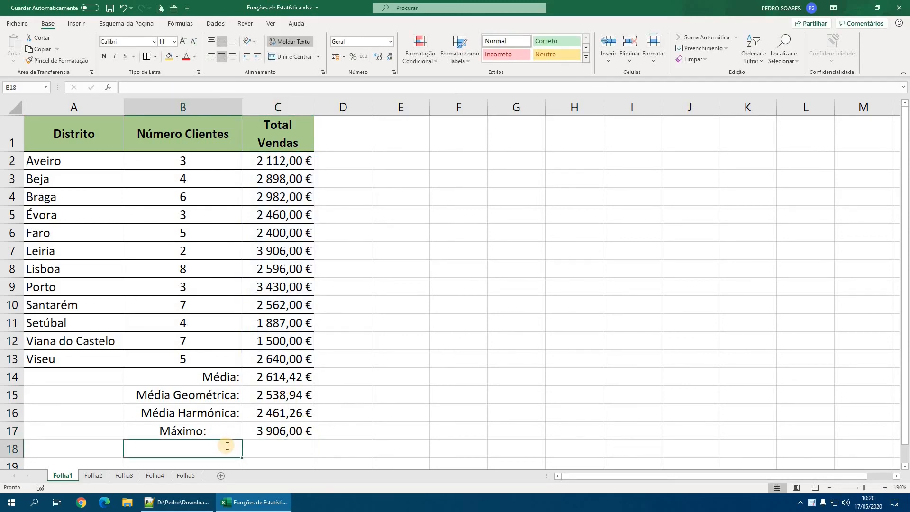
pyautogui.write('Mínimo')
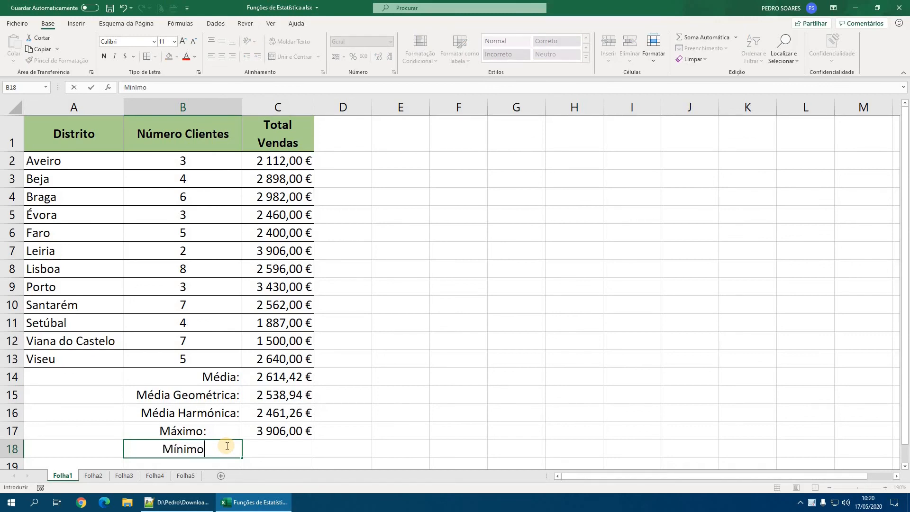
pyautogui.write(':')
pyautogui.click(252, 449)
pyautogui.write('=')
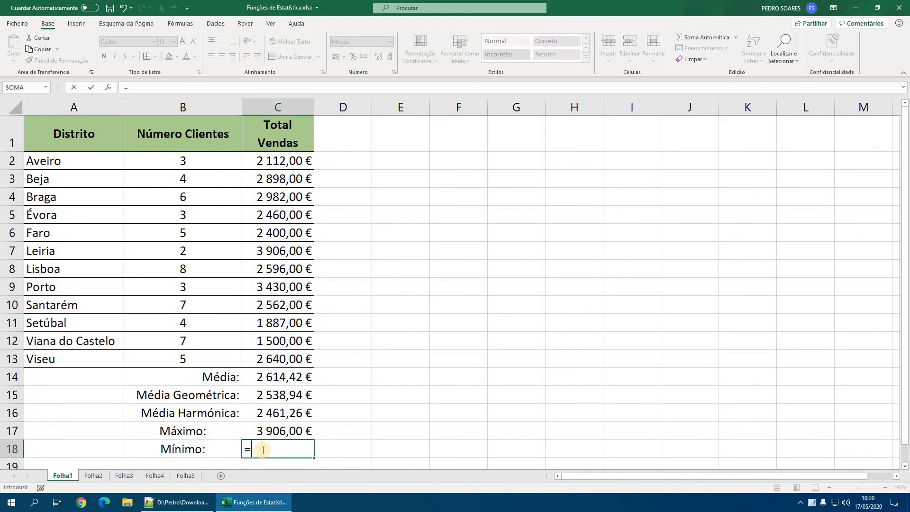
pyautogui.write('mín')
pyautogui.press('Tab')
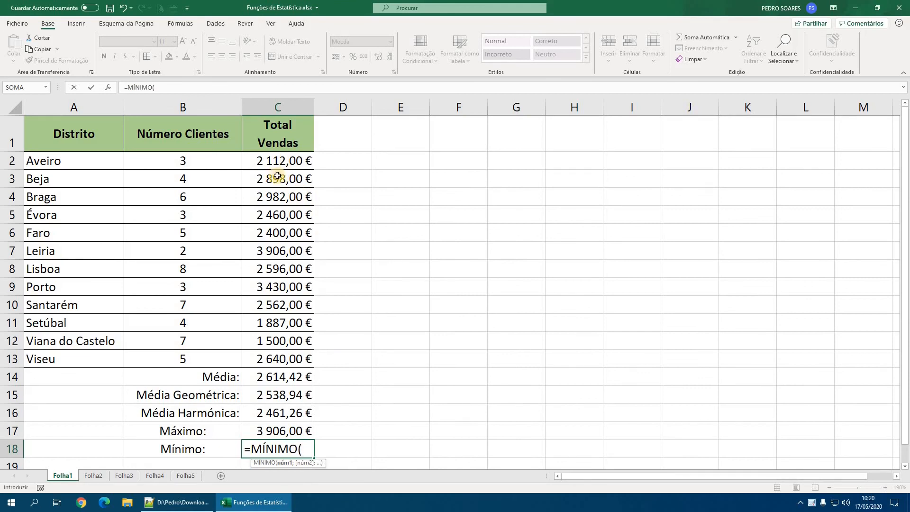
pyautogui.moveTo(277, 161); pyautogui.dragTo(280, 359)
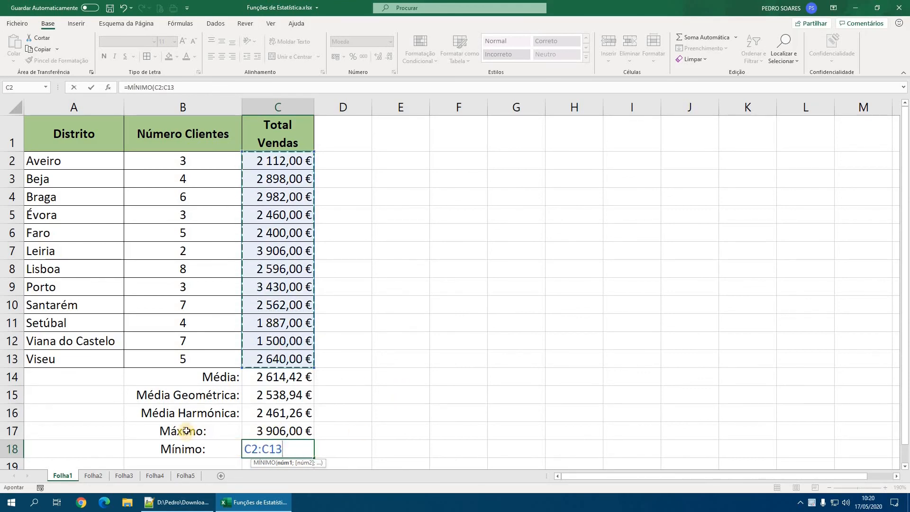
pyautogui.press('Return')
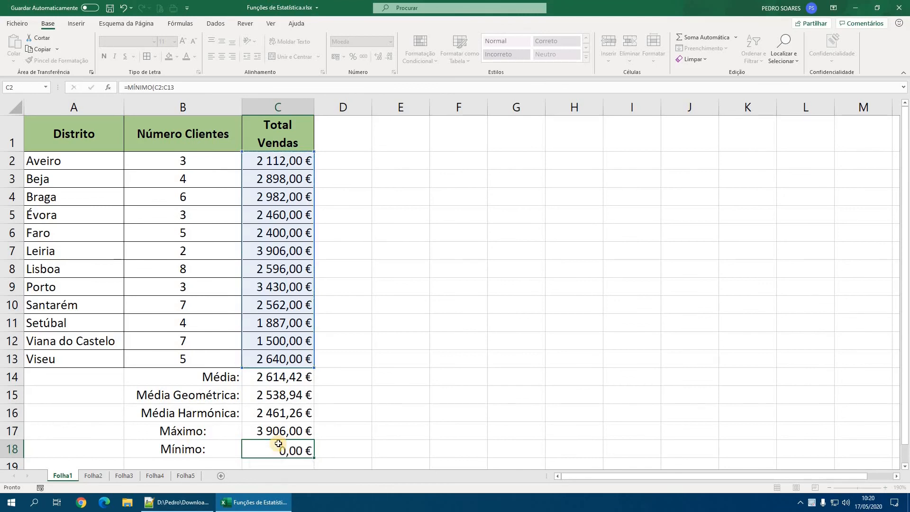
pyautogui.write(')')
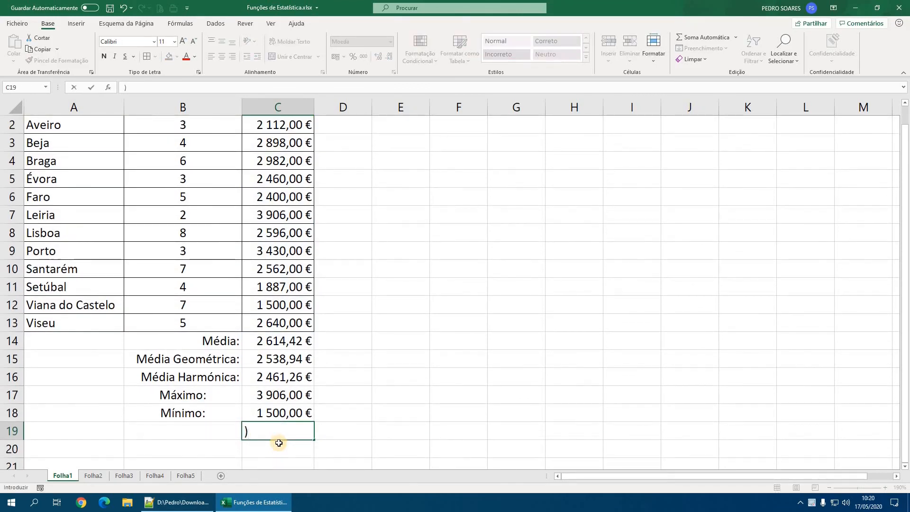
pyautogui.write('=max')
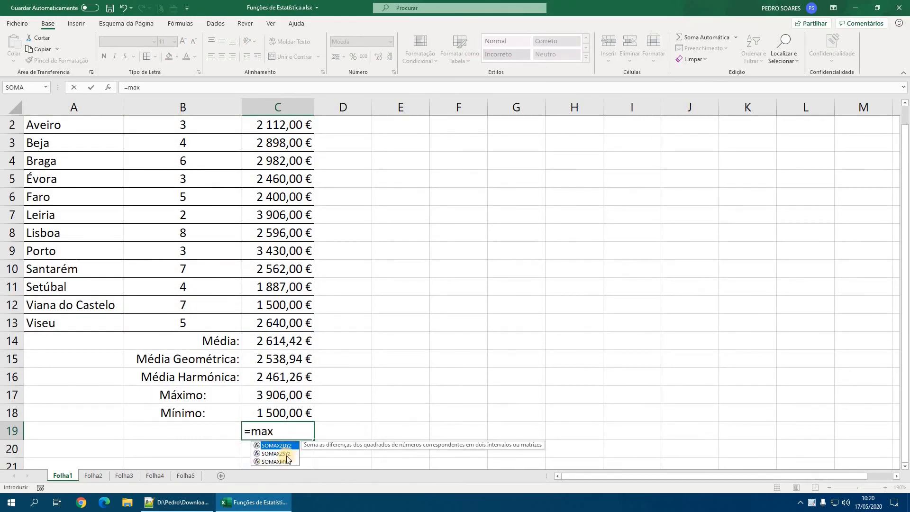
# - Look up the MÁXIMO function variants from C19, discard the entry, and review the maximum and minimum formulas in C17 and C18
pyautogui.press('BackSpace')
pyautogui.press('BackSpace')
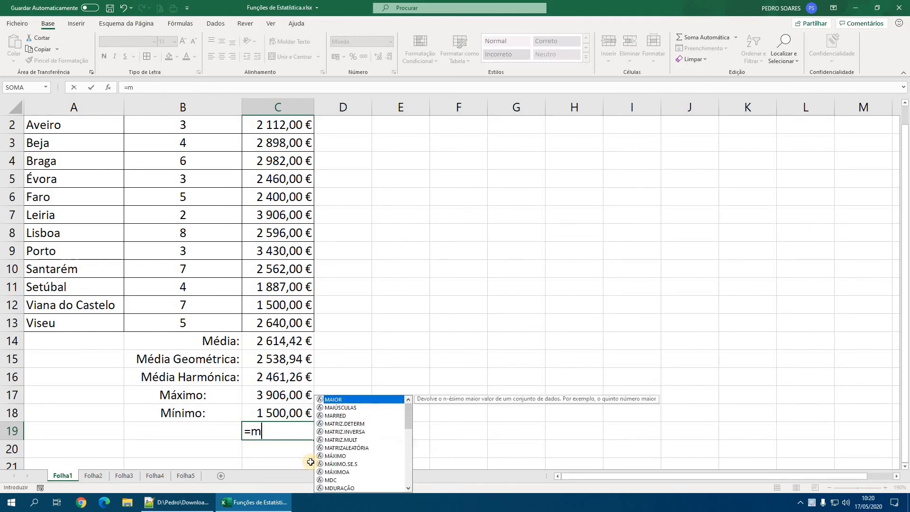
pyautogui.write('á')
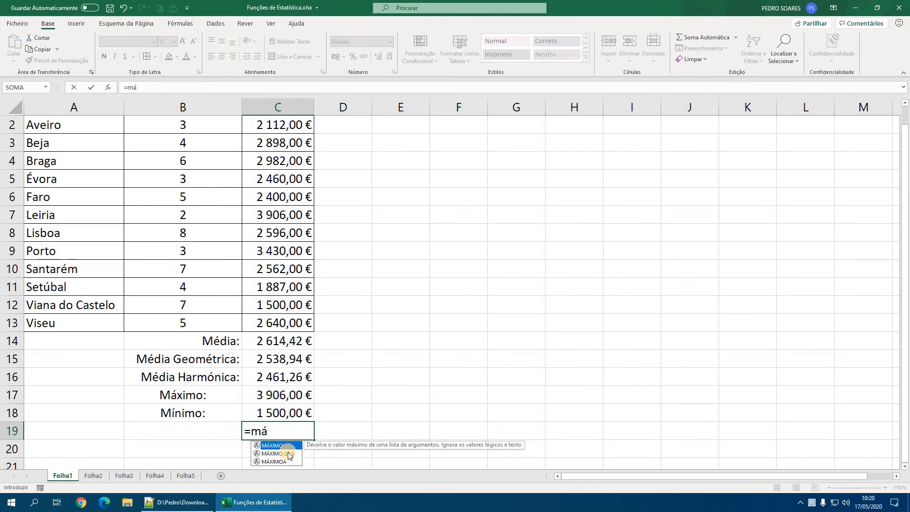
pyautogui.click(180, 23)
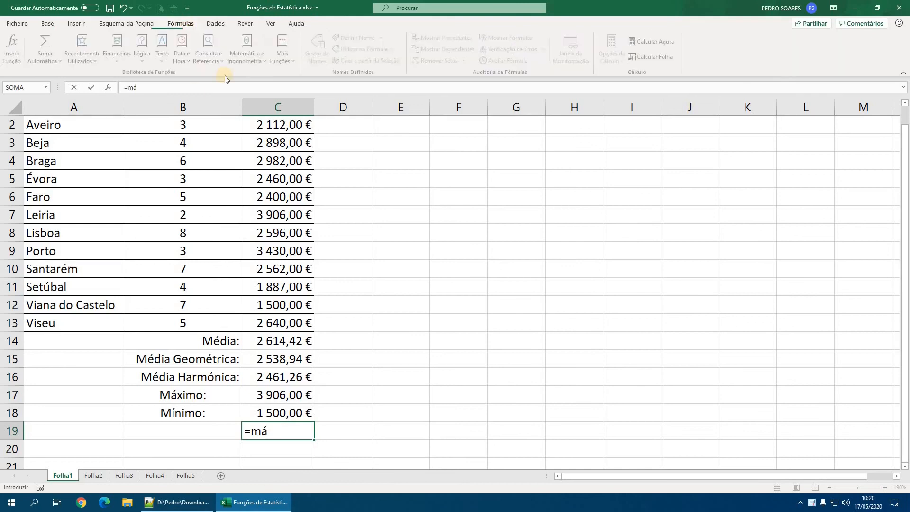
pyautogui.click(48, 23)
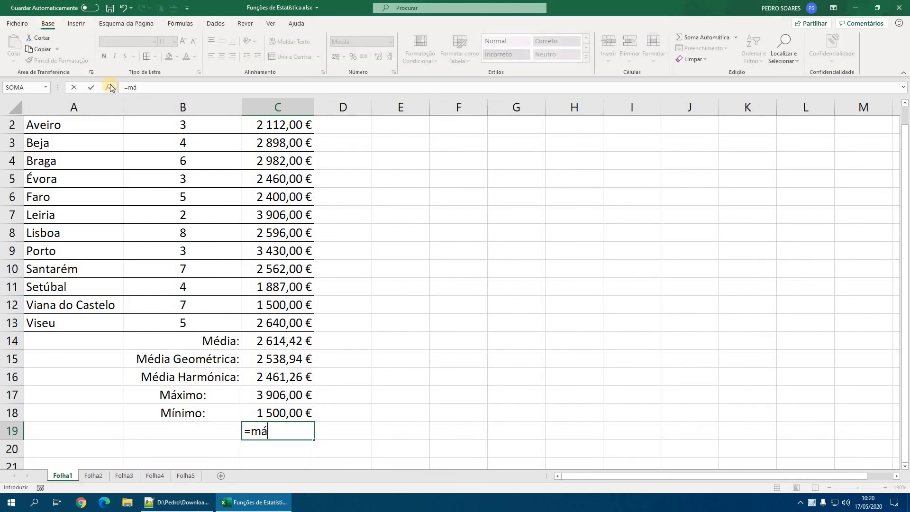
pyautogui.press('Escape')
pyautogui.click(283, 402)
pyautogui.click(280, 417)
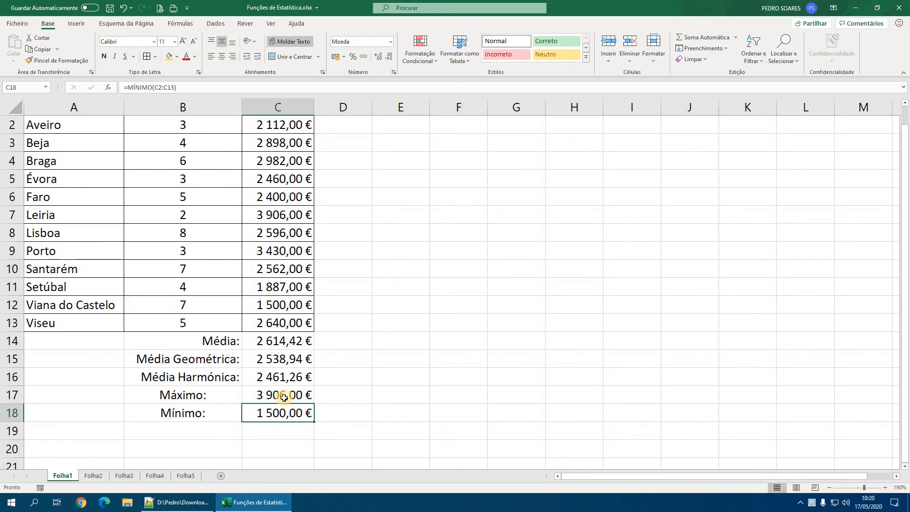
pyautogui.scroll(1, 283, 397)
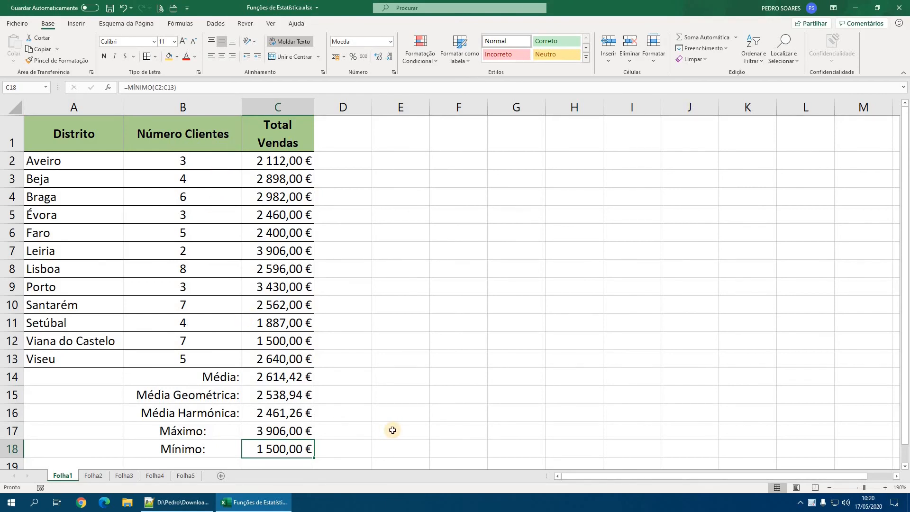
pyautogui.click(280, 431)
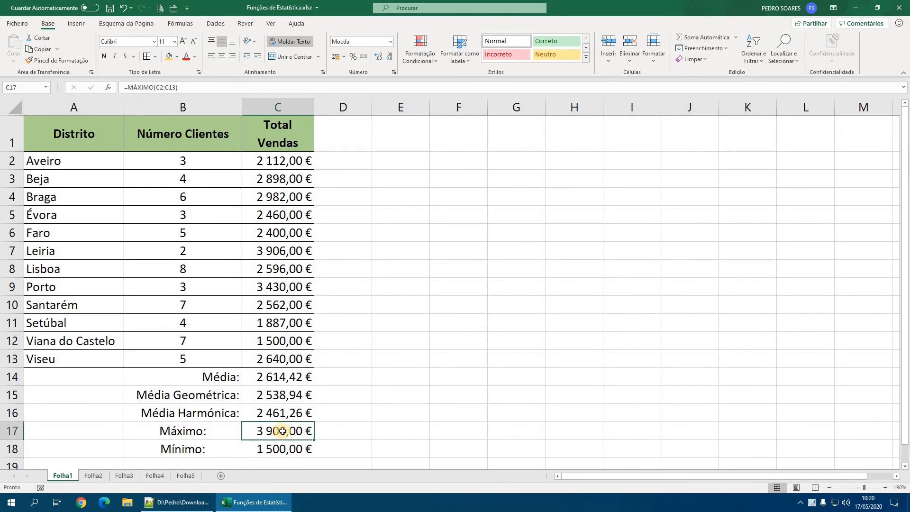
# - Enter the label "2º maior:" in B19, below the minimum label
pyautogui.scroll(-2, 210, 400)
pyautogui.click(209, 394)
pyautogui.write('2')
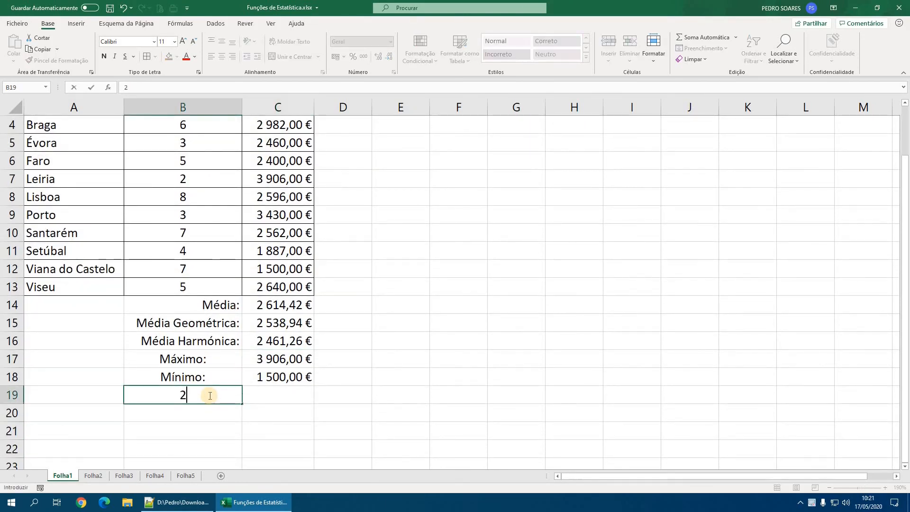
pyautogui.write('º maior:')
pyautogui.press('Return')
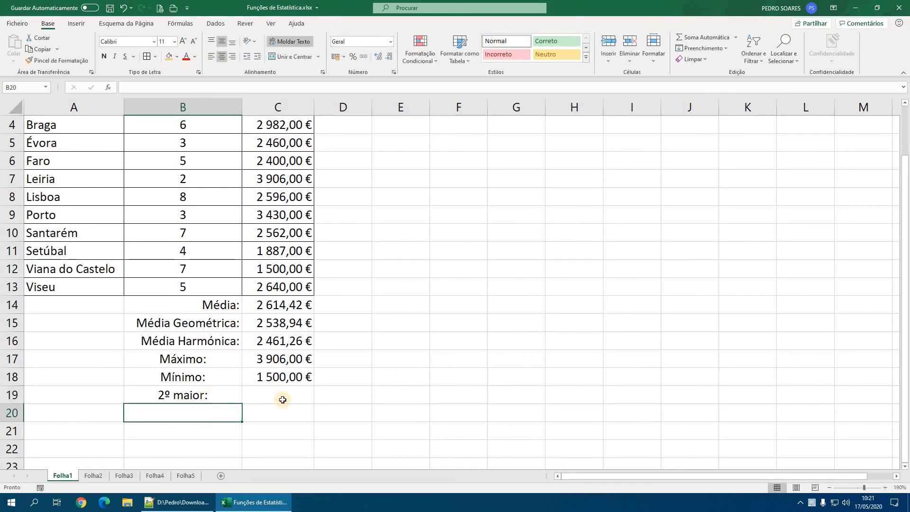
# - Calculate the second-highest total sales in C19 with =MAIOR(C2:C13;2)
pyautogui.click(293, 394)
pyautogui.write('=')
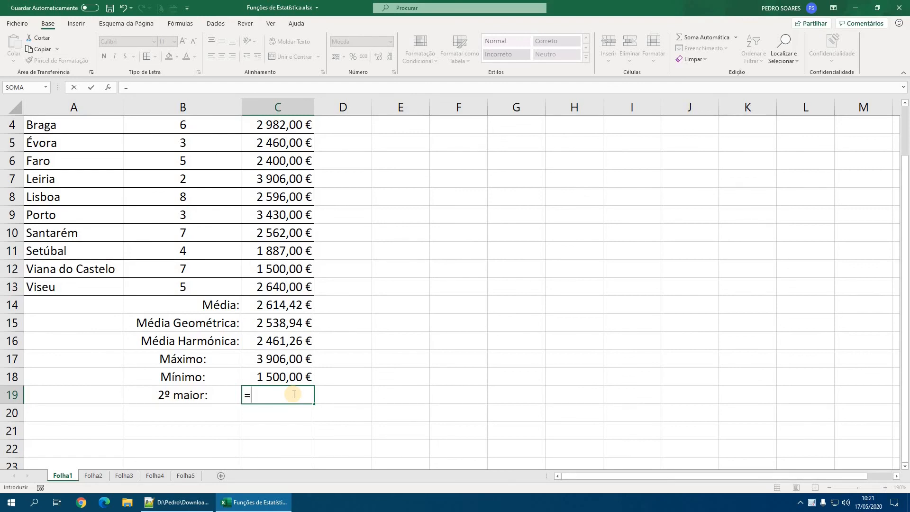
pyautogui.write('maior')
pyautogui.press('Tab')
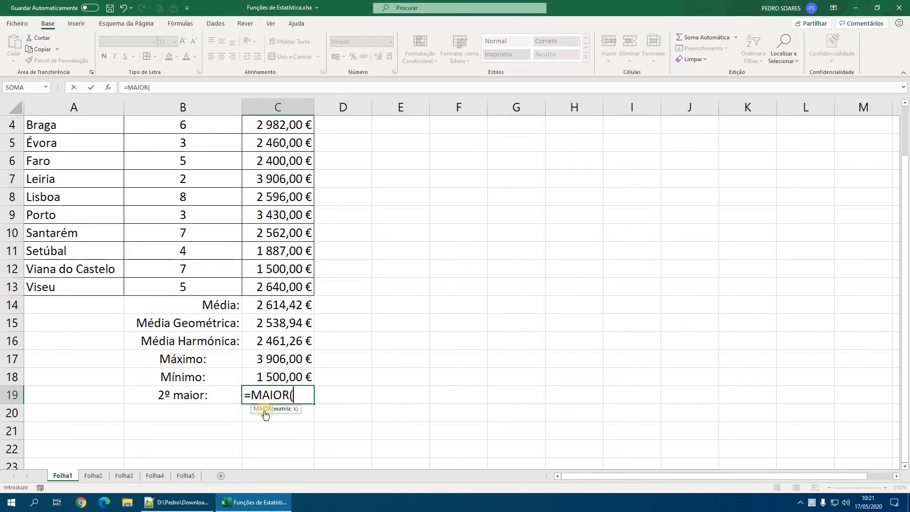
pyautogui.scroll(1, 319, 209)
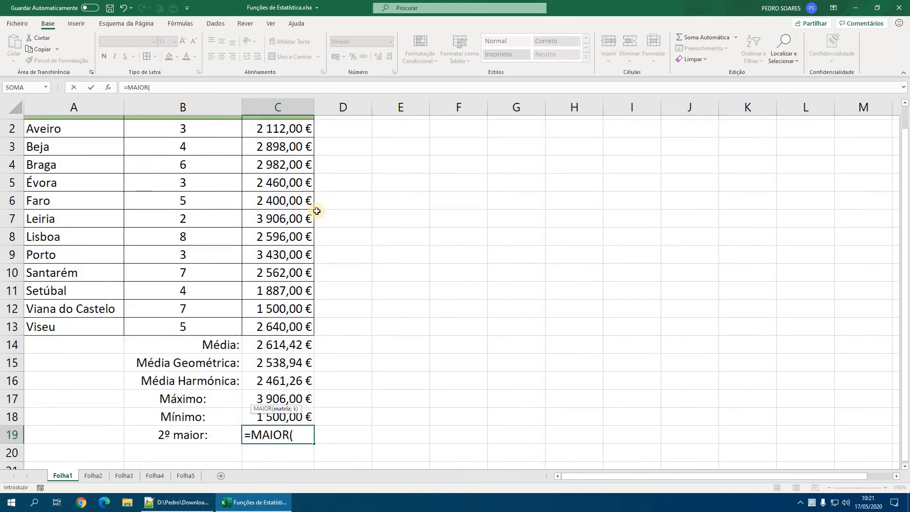
pyautogui.moveTo(279, 156); pyautogui.dragTo(285, 359)
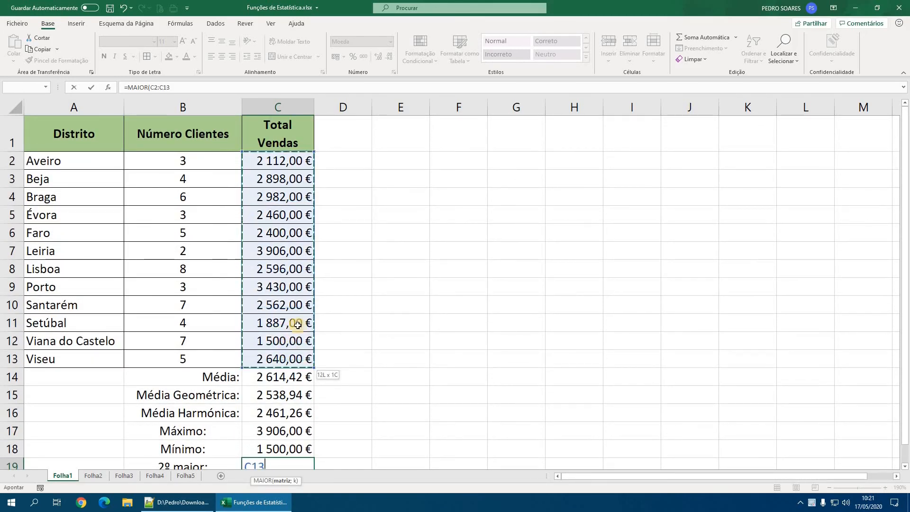
pyautogui.scroll(-3, 326, 329)
pyautogui.write(';')
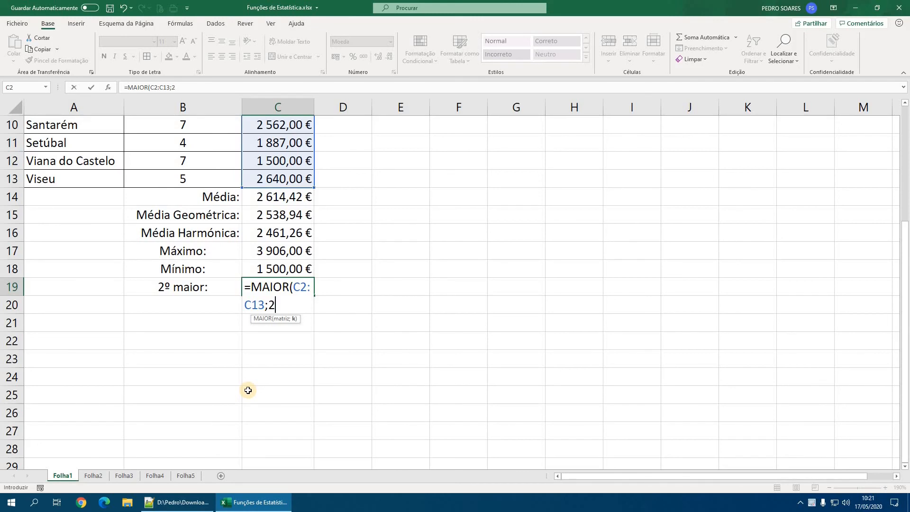
pyautogui.write('2)')
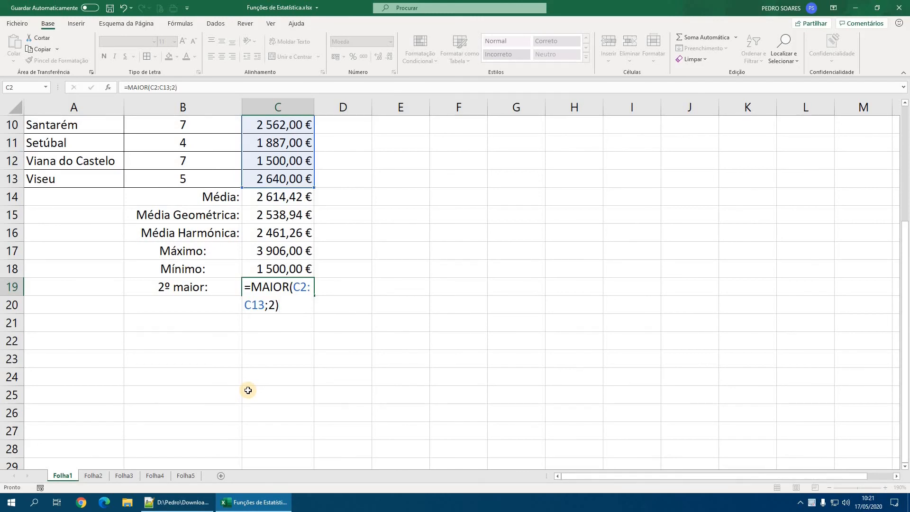
pyautogui.press('Return')
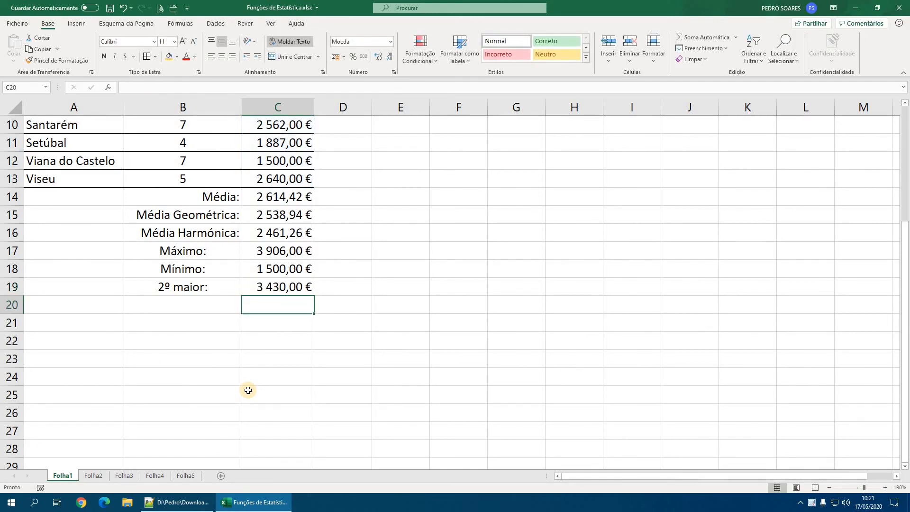
# - Enter the label "3º menor:" in B20 and calculate the third-lowest total sales in C20 with =MENOR(C2:C13;3)
pyautogui.press('Left')
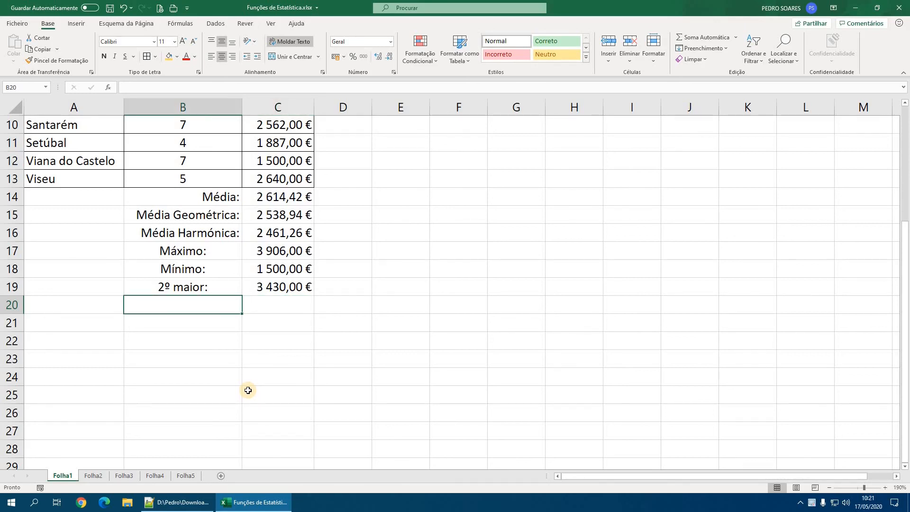
pyautogui.write('3º menor:')
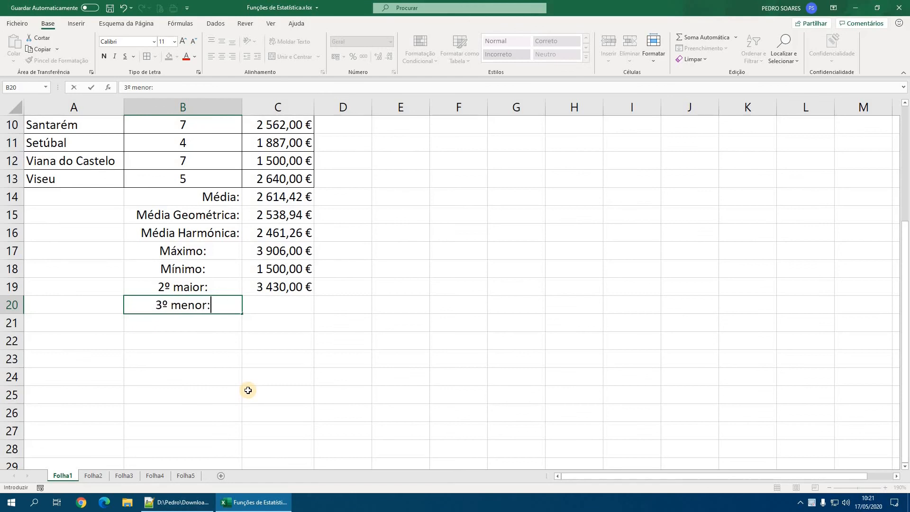
pyautogui.press('Tab')
pyautogui.write('=meno')
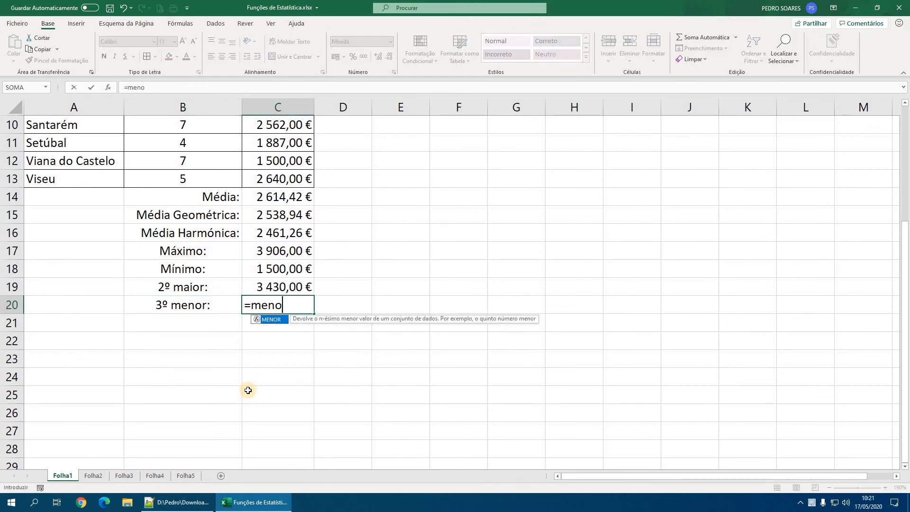
pyautogui.press('Tab')
pyautogui.scroll(3, 259, 367)
pyautogui.moveTo(277, 160); pyautogui.dragTo(286, 359)
pyautogui.scroll(-3, 354, 357)
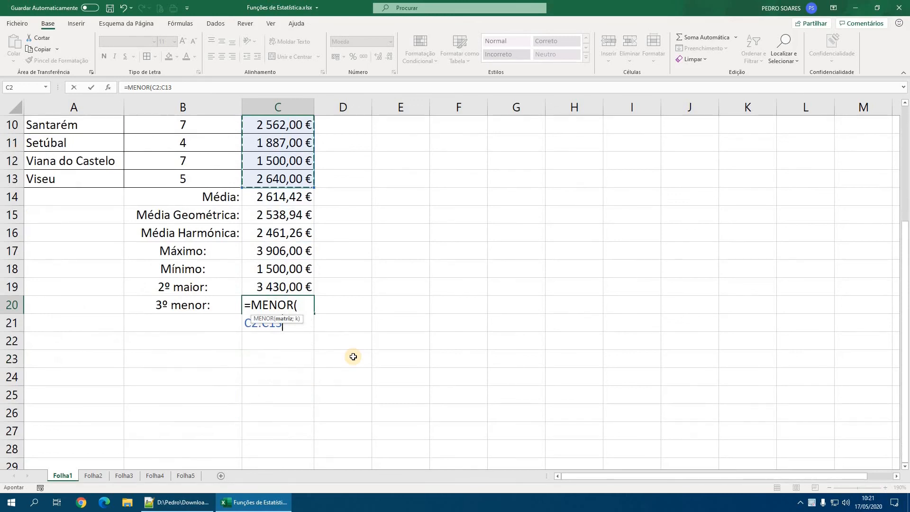
pyautogui.write(';')
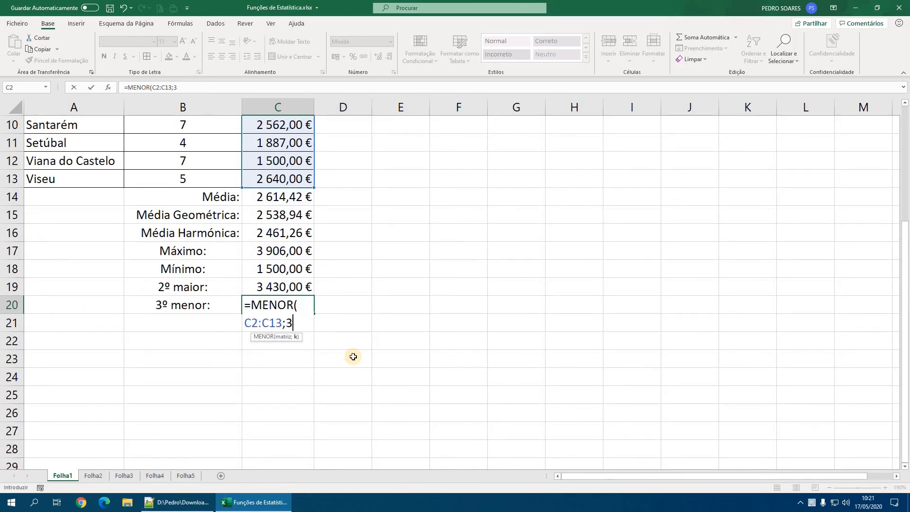
pyautogui.write('3)')
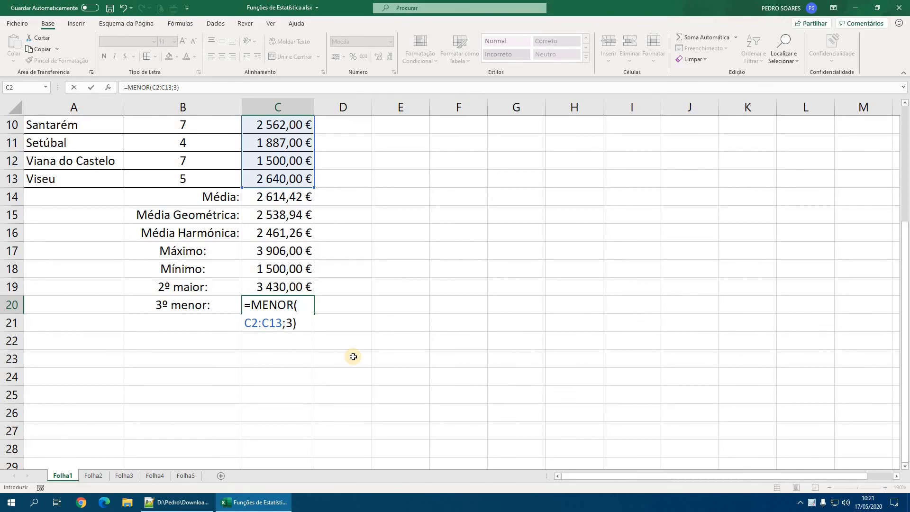
pyautogui.press('Return')
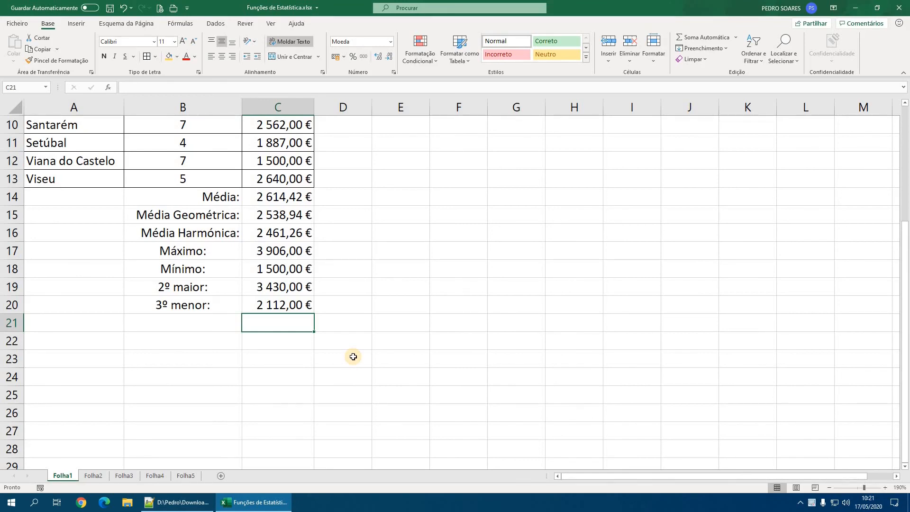
# - Calculate the highest total sales in C21 with =MAIOR(C2:C13;1) and review the formula in the cell
pyautogui.write('=maio')
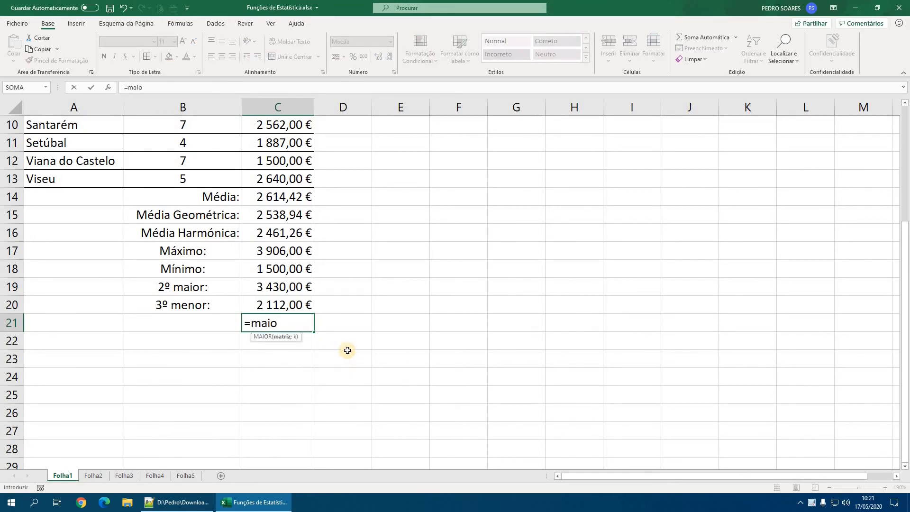
pyautogui.press('Tab')
pyautogui.scroll(3, 347, 350)
pyautogui.moveTo(261, 160); pyautogui.dragTo(274, 359)
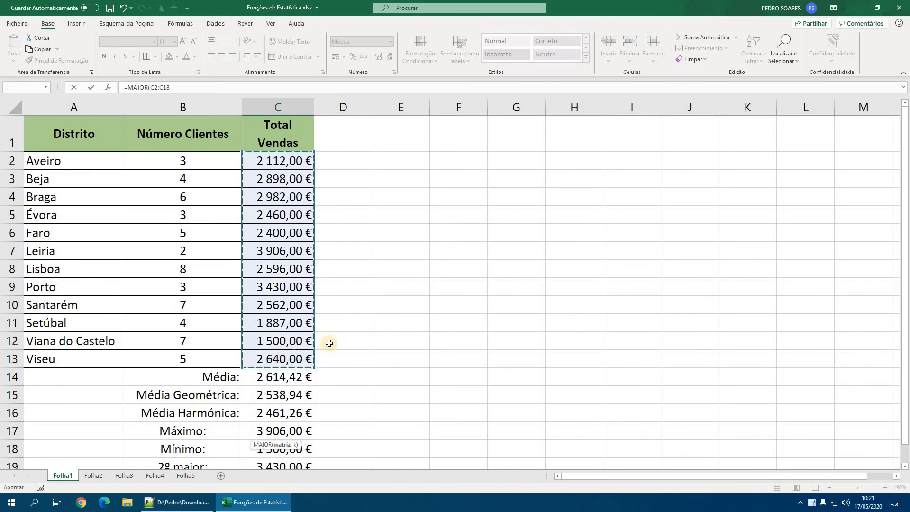
pyautogui.scroll(-4, 332, 343)
pyautogui.write(';1')
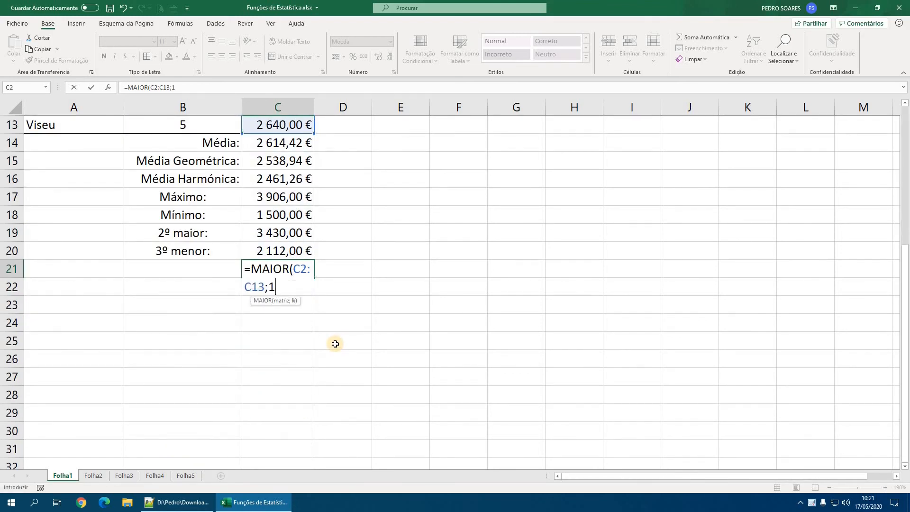
pyautogui.write(')')
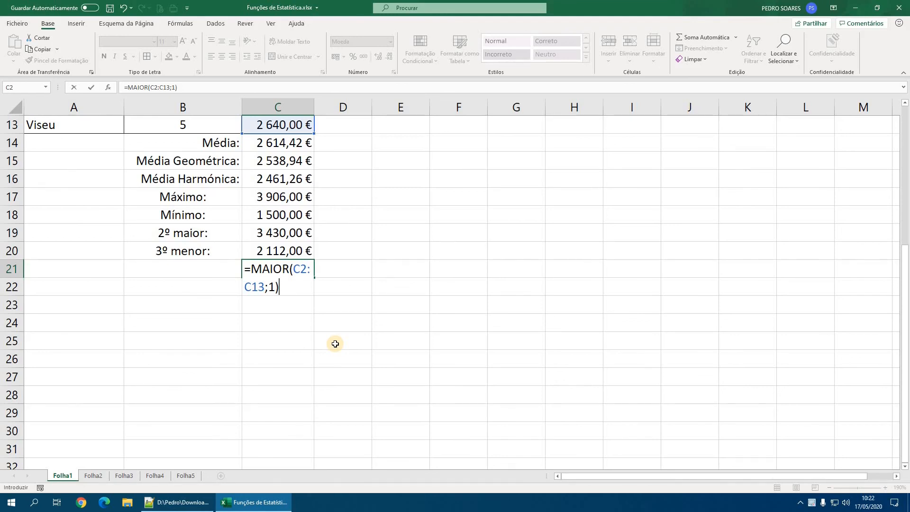
pyautogui.press('Return')
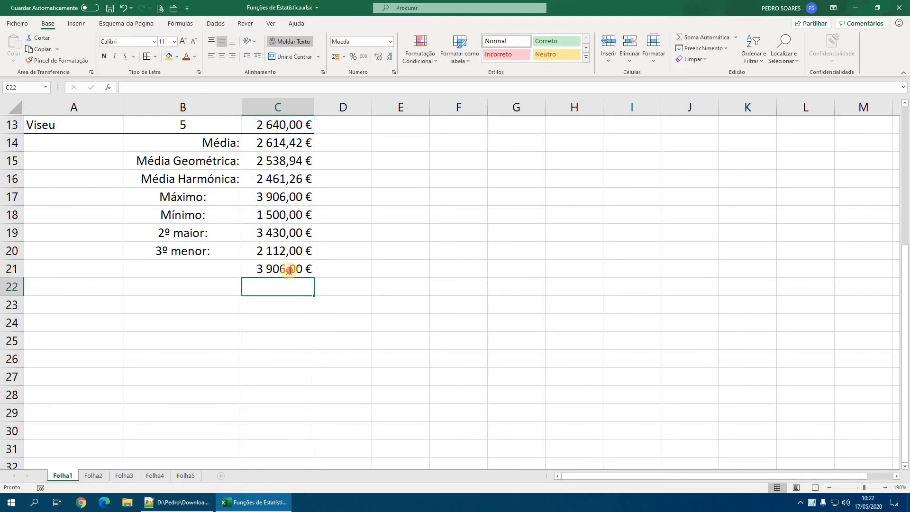
pyautogui.doubleClick(292, 269)
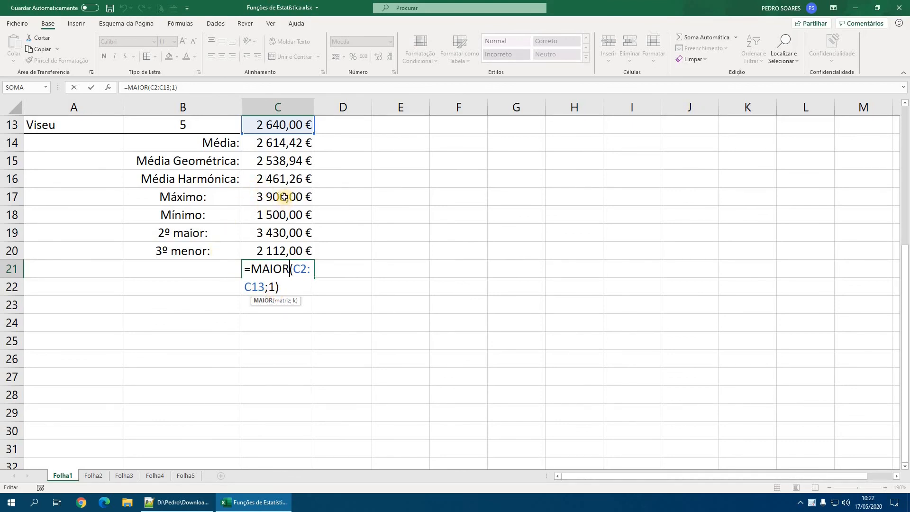
pyautogui.press('Return')
# - Calculate the lowest total sales in C22 with =MENOR(C2:C13;1), and switch to the statistical function list in Notepad++
pyautogui.write('=menor')
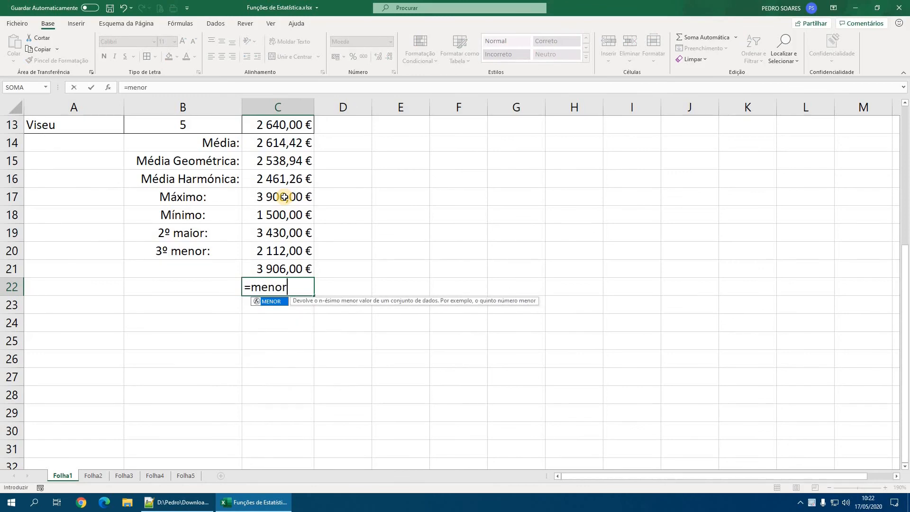
pyautogui.write('(')
pyautogui.press('Return')
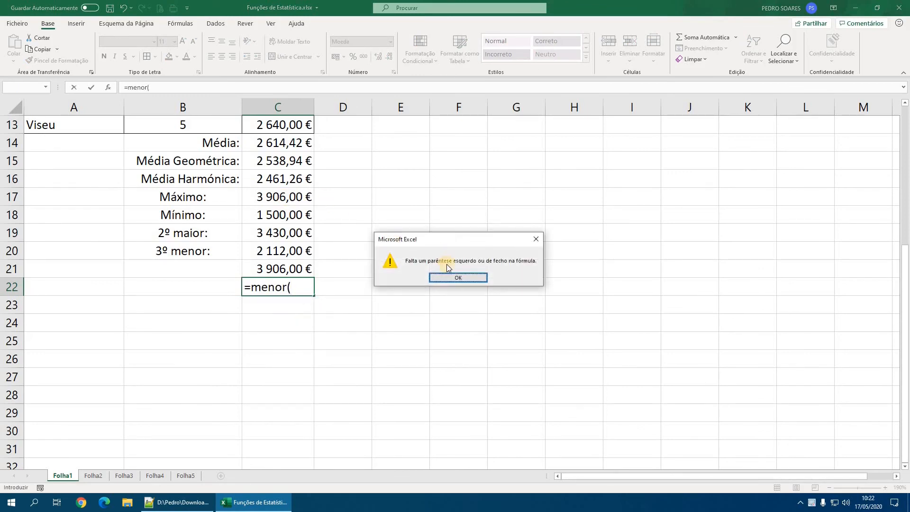
pyautogui.press('Return')
pyautogui.scroll(4, 291, 209)
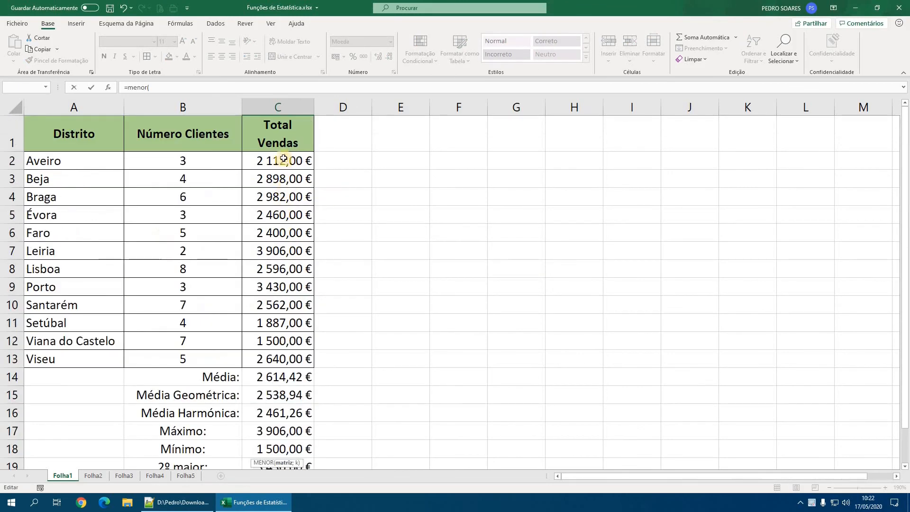
pyautogui.moveTo(291, 161); pyautogui.dragTo(296, 359)
pyautogui.scroll(-4, 315, 299)
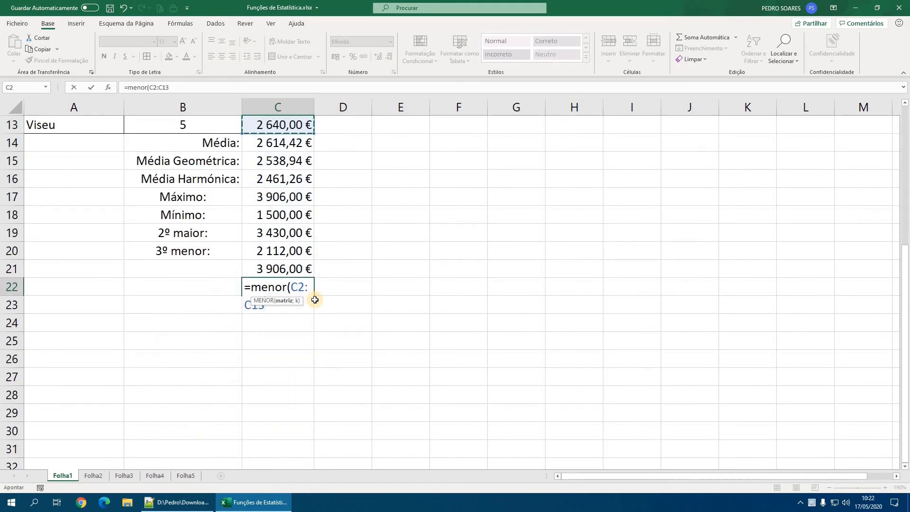
pyautogui.write(';1')
pyautogui.write(')')
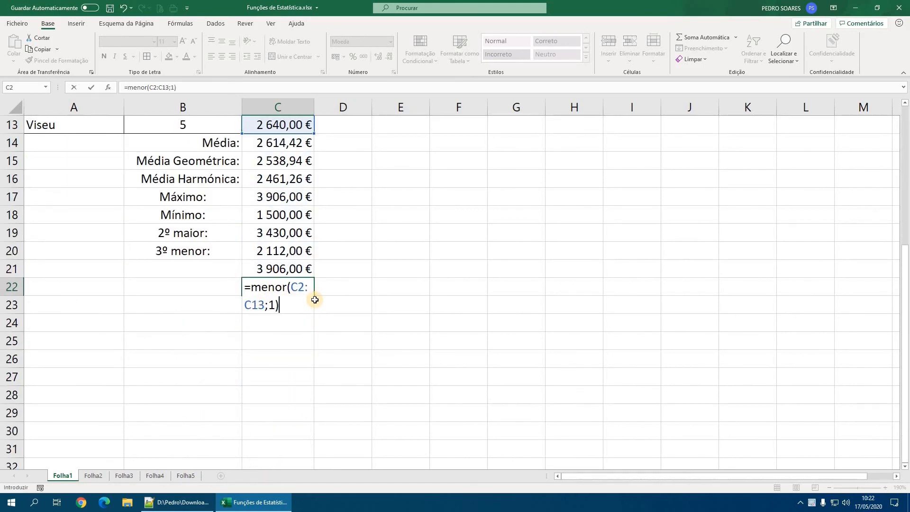
pyautogui.press('Return')
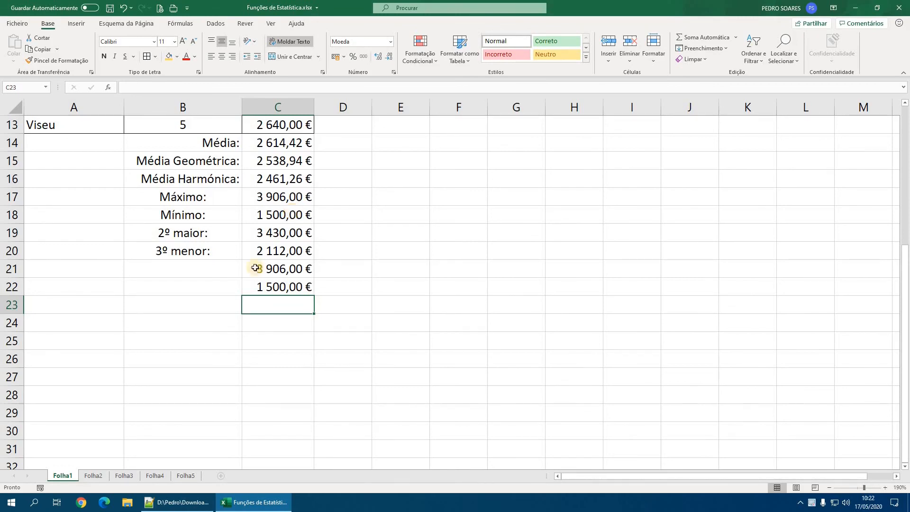
pyautogui.click(187, 504)
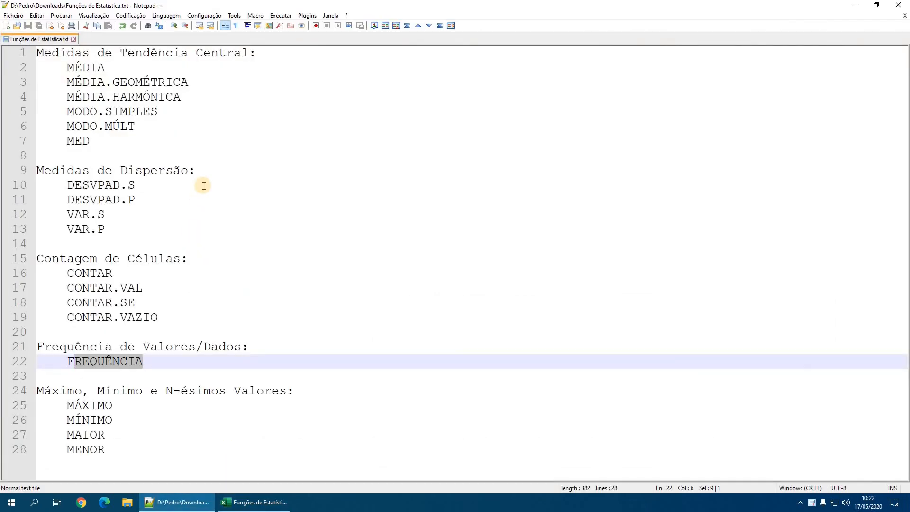